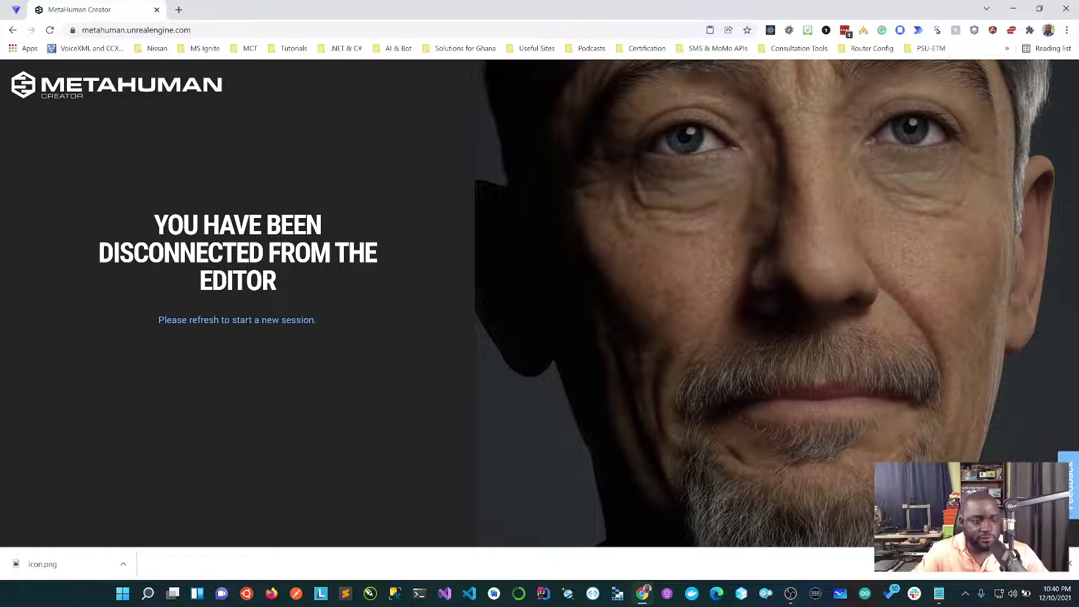
Step: Reload the MetaHuman Creator page to start a new session and dismiss the downloads bar
left_click(79, 29)
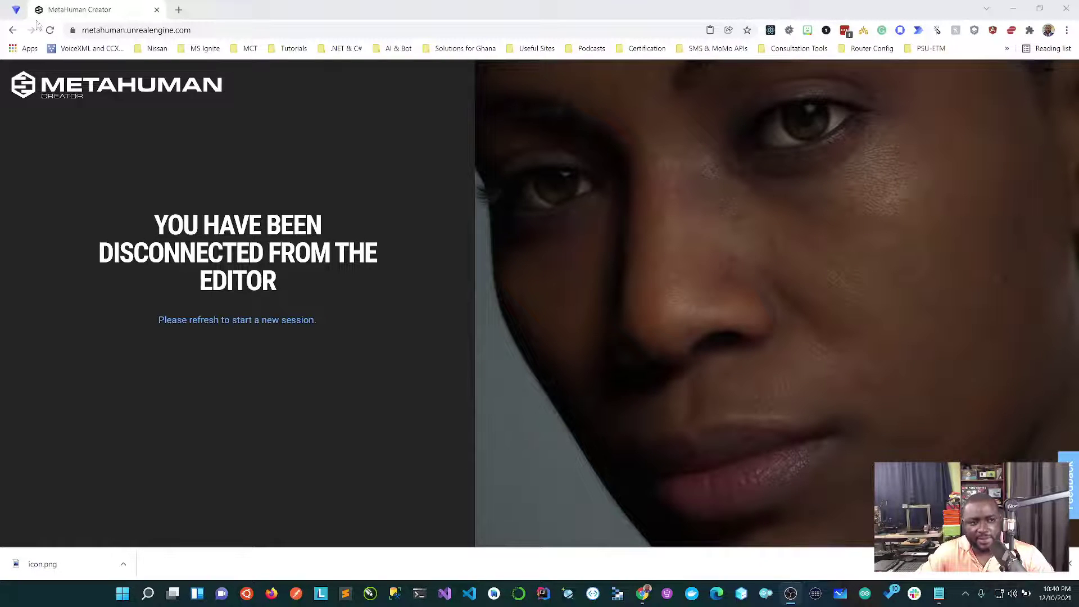
left_click(50, 30)
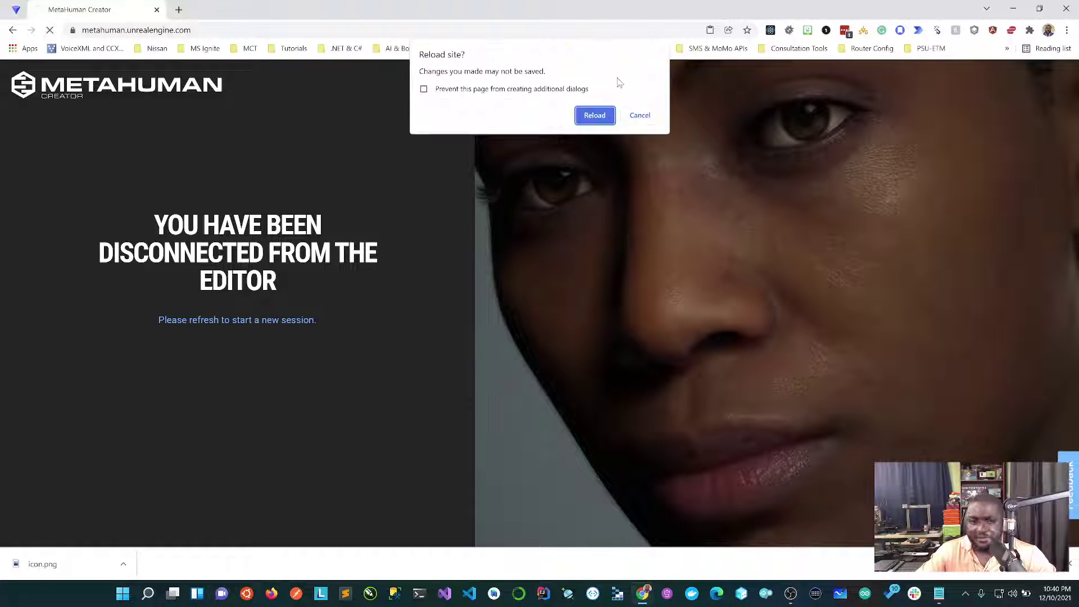
left_click(587, 115)
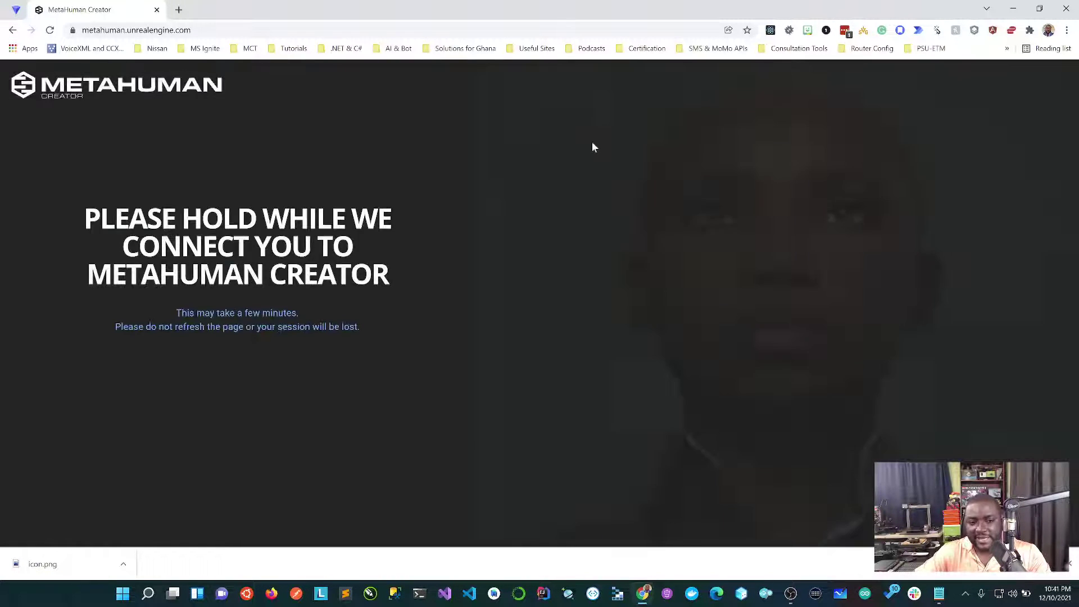
left_click(1070, 564)
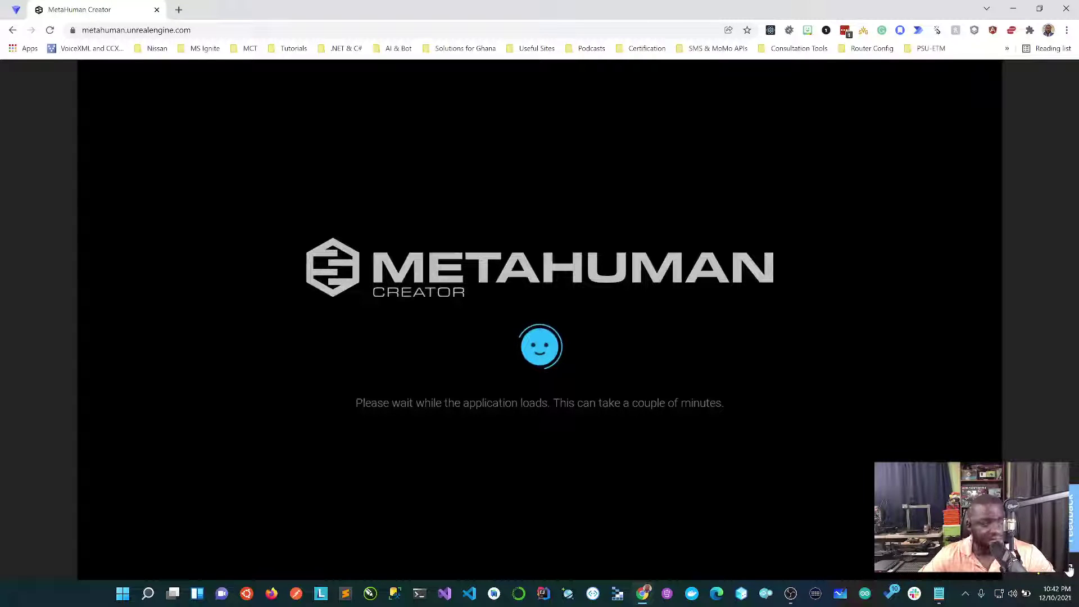
key("alt+Tab")
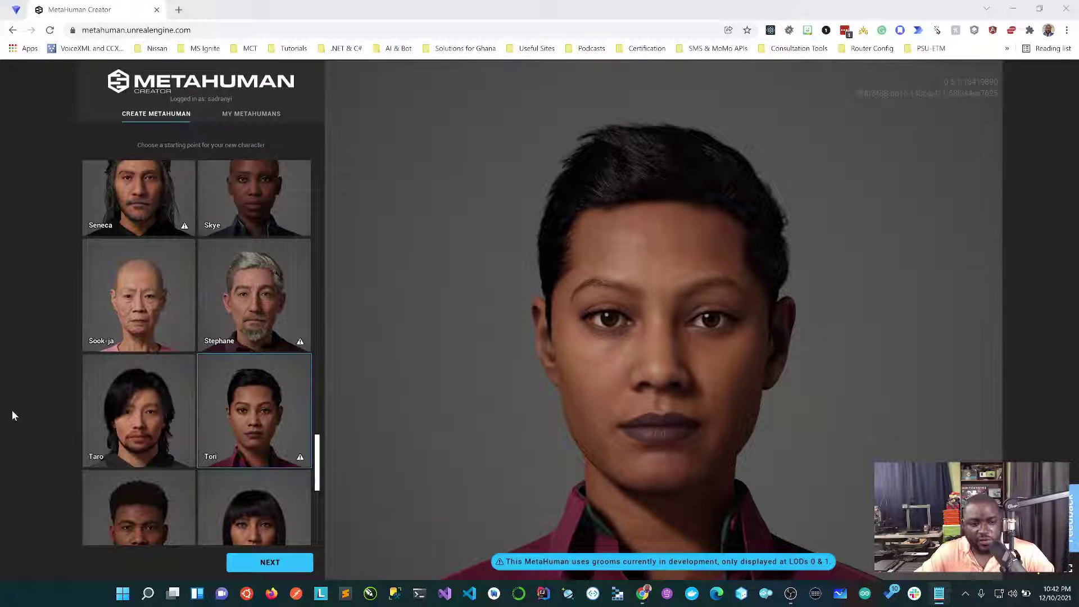
Step: Browse the starting-point characters and select the Ada preset for the new MetaHuman
scroll(320, 472, "up", 5)
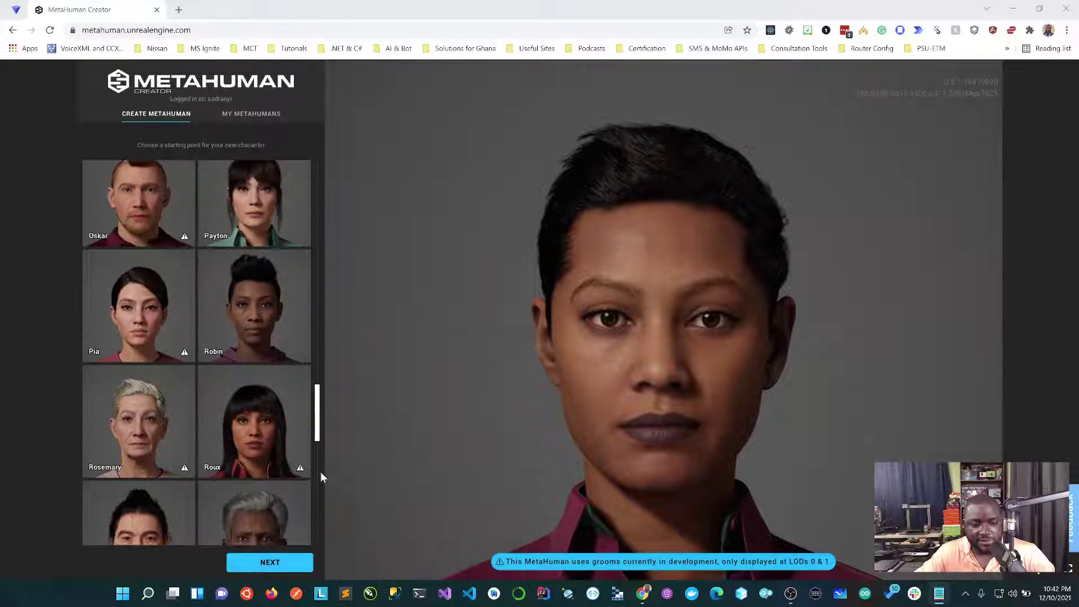
scroll(318, 265, "up", 10)
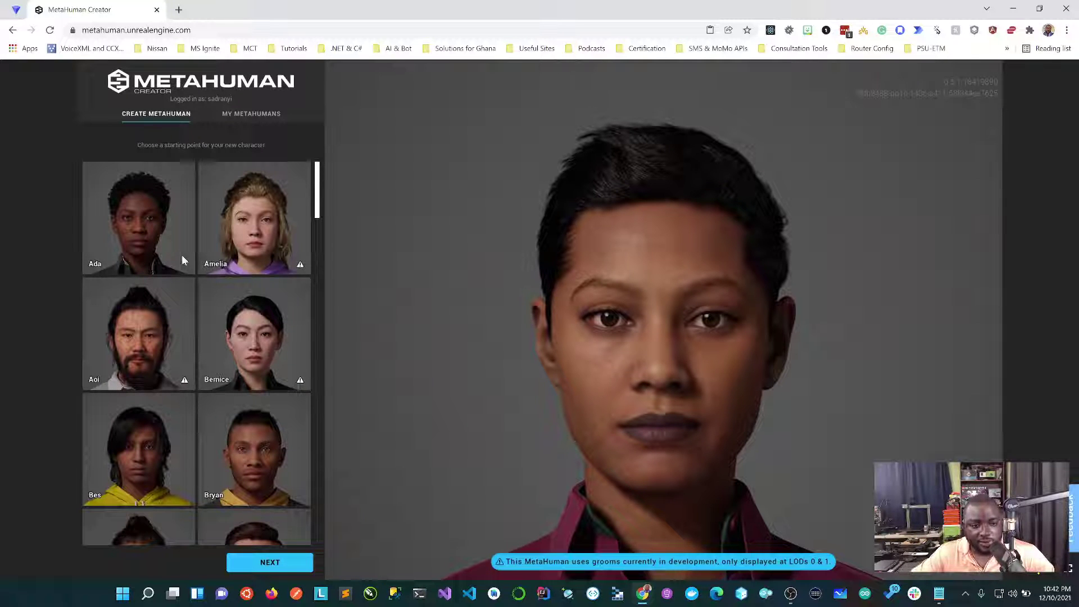
left_click(236, 250)
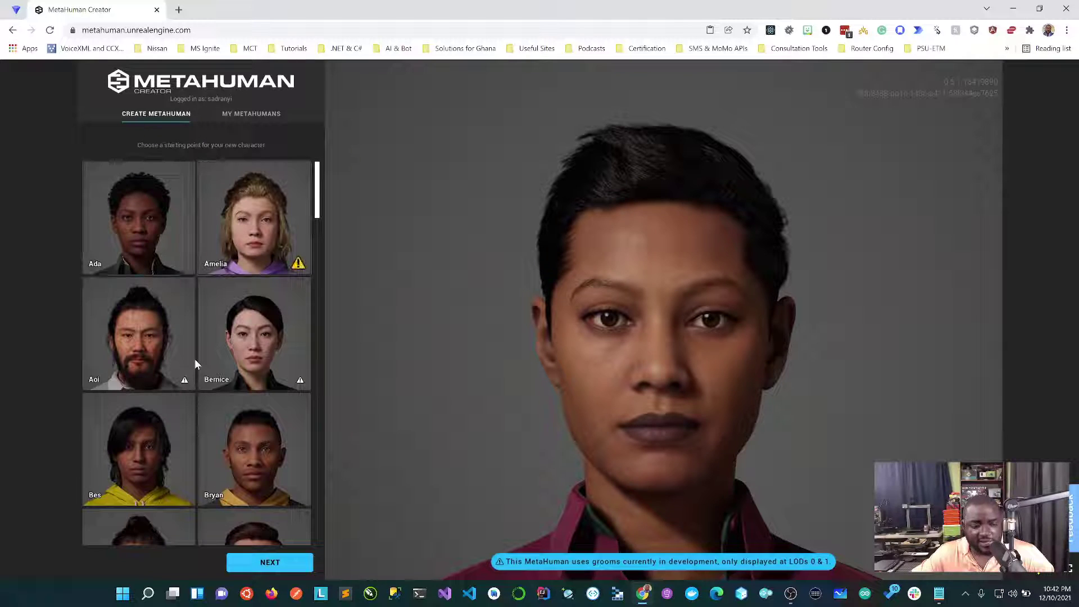
scroll(210, 327, "down", 6)
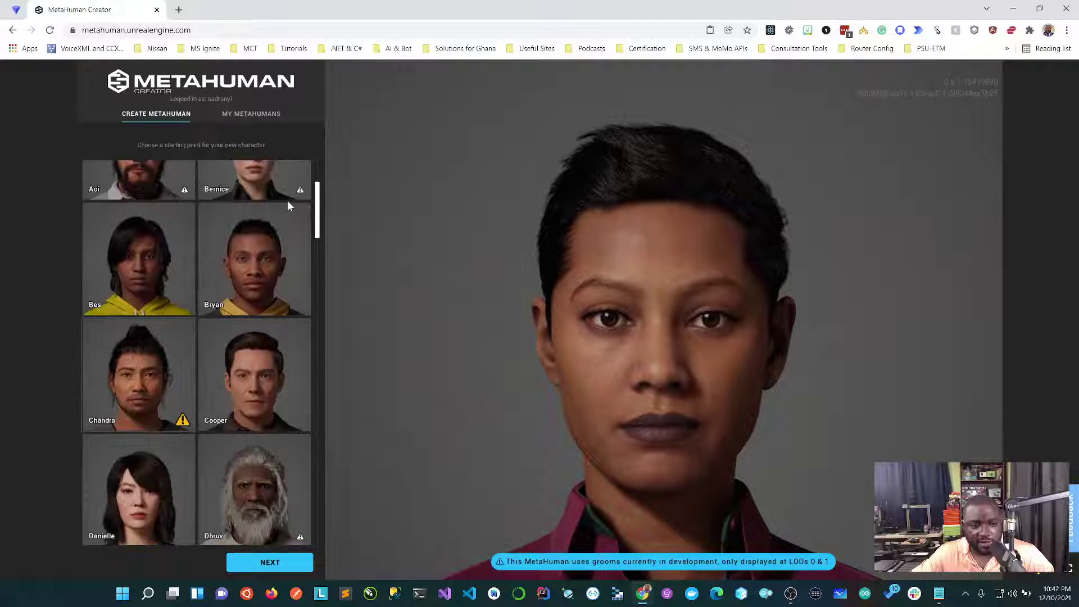
scroll(299, 248, "down", 1)
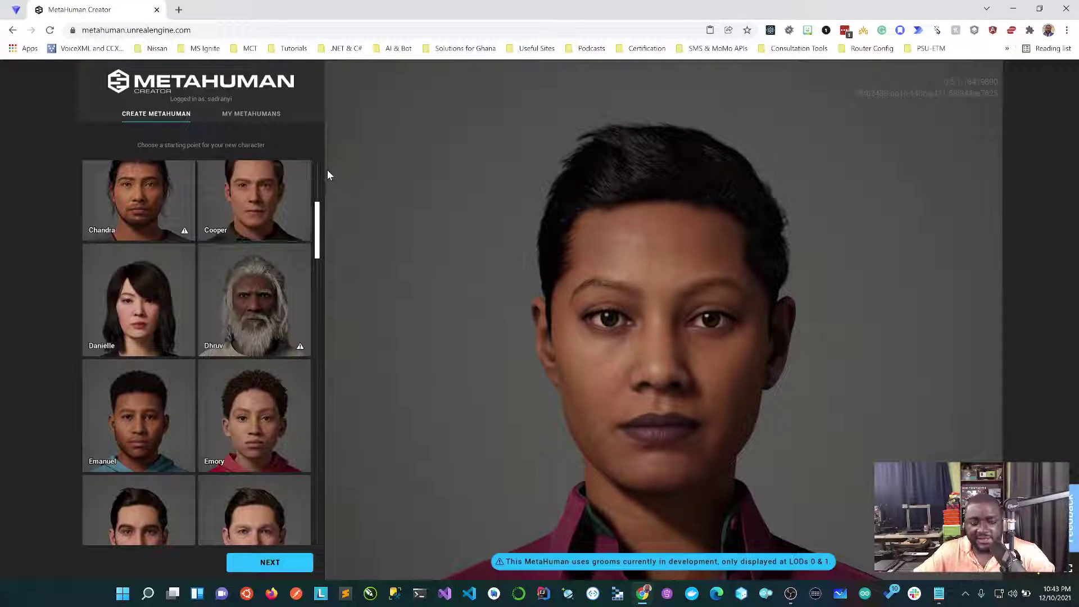
scroll(323, 163, "up", 2)
scroll(323, 163, "up", 5)
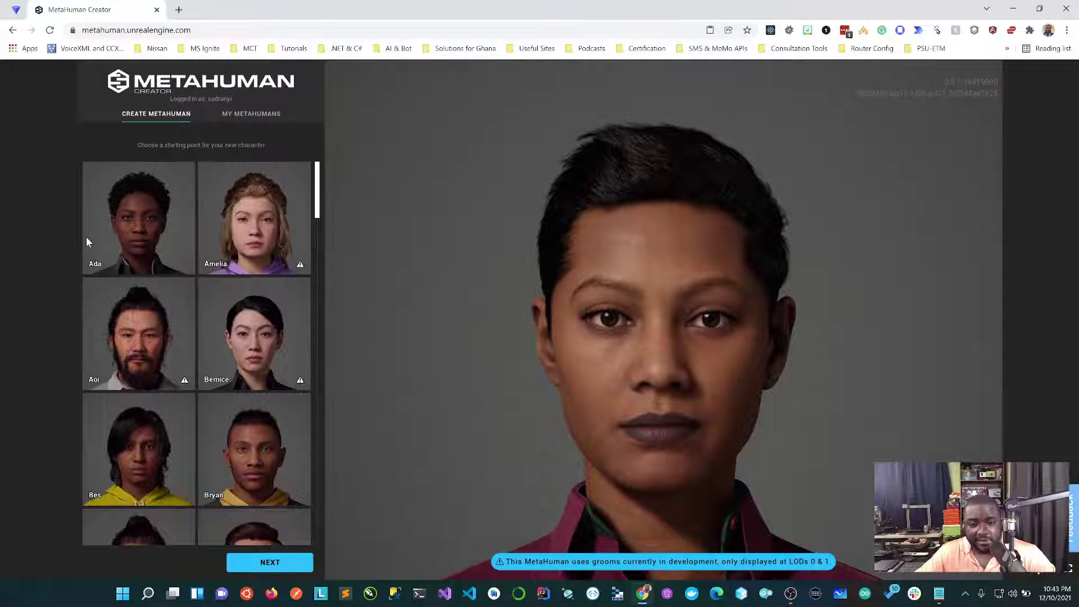
left_click(127, 233)
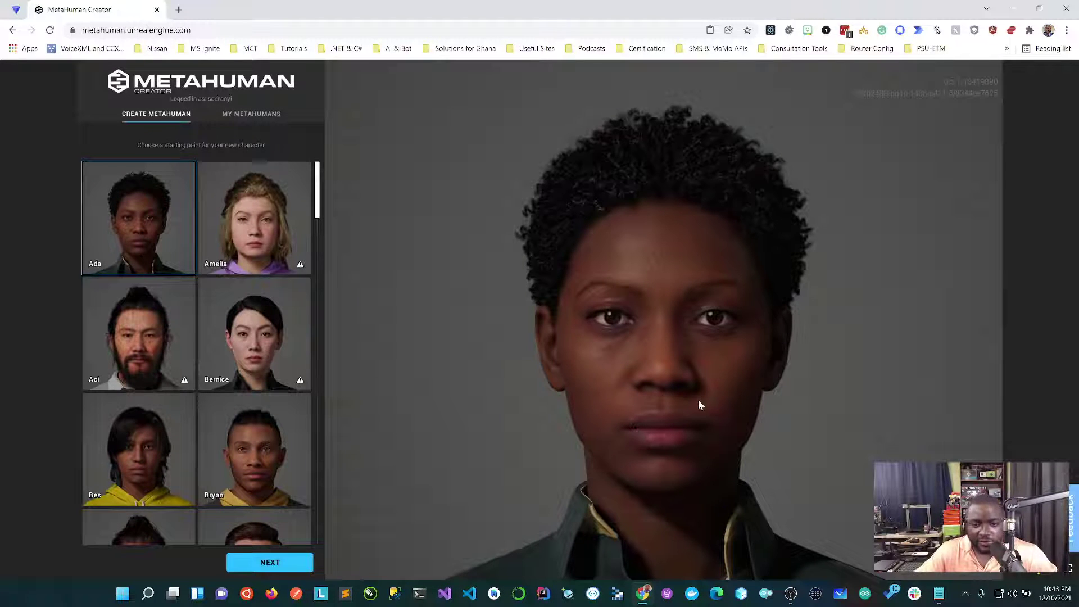
Step: Inspect Ada's face up close and proceed to the character editor with this preset
scroll(699, 401, "up", 2)
scroll(698, 399, "up", 3)
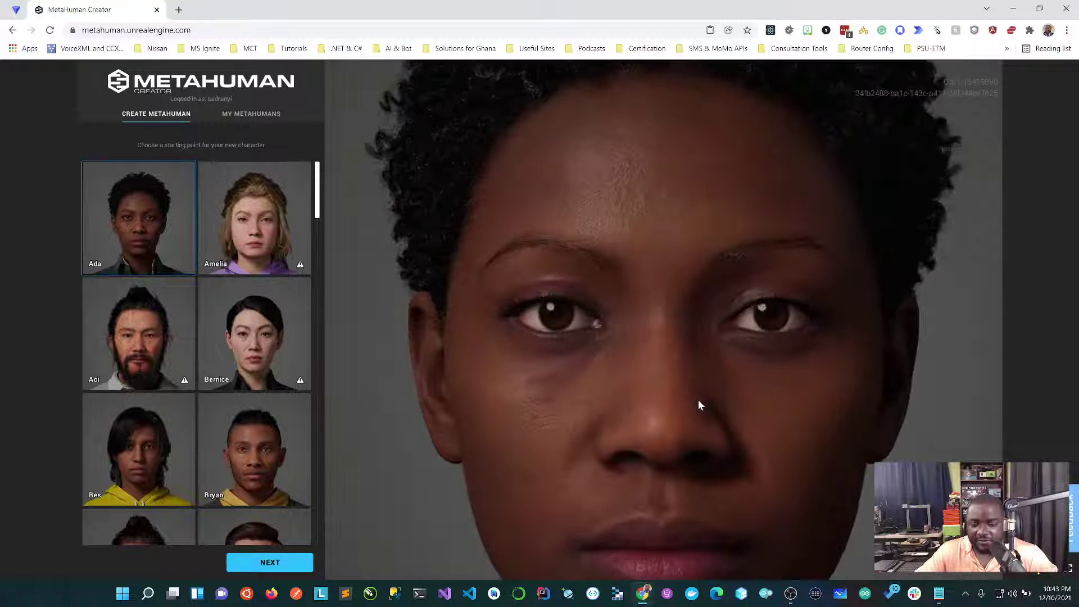
scroll(698, 400, "down", 2)
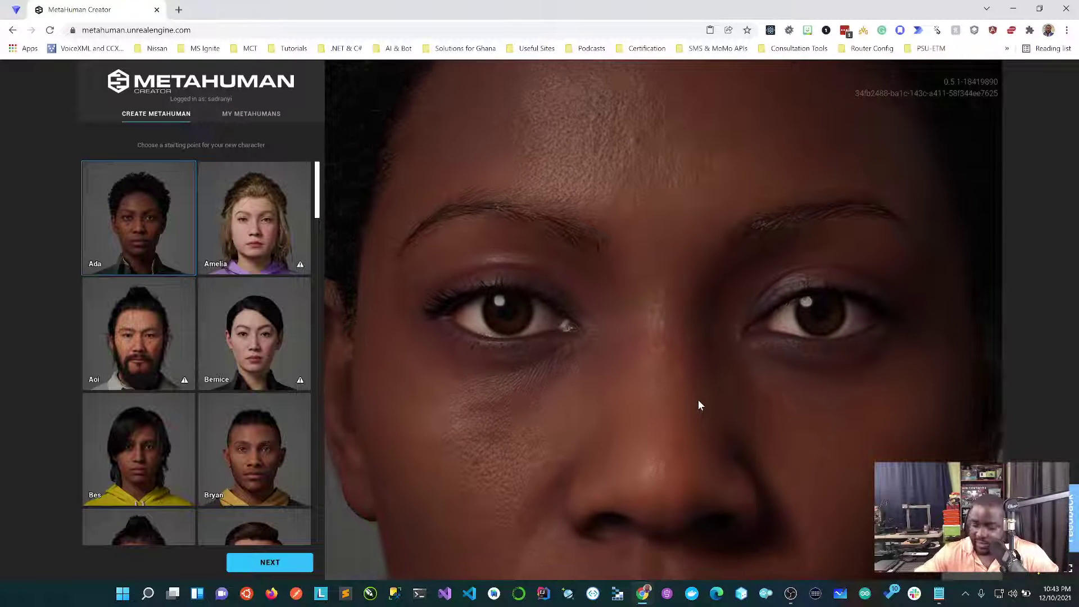
scroll(698, 400, "up", 2)
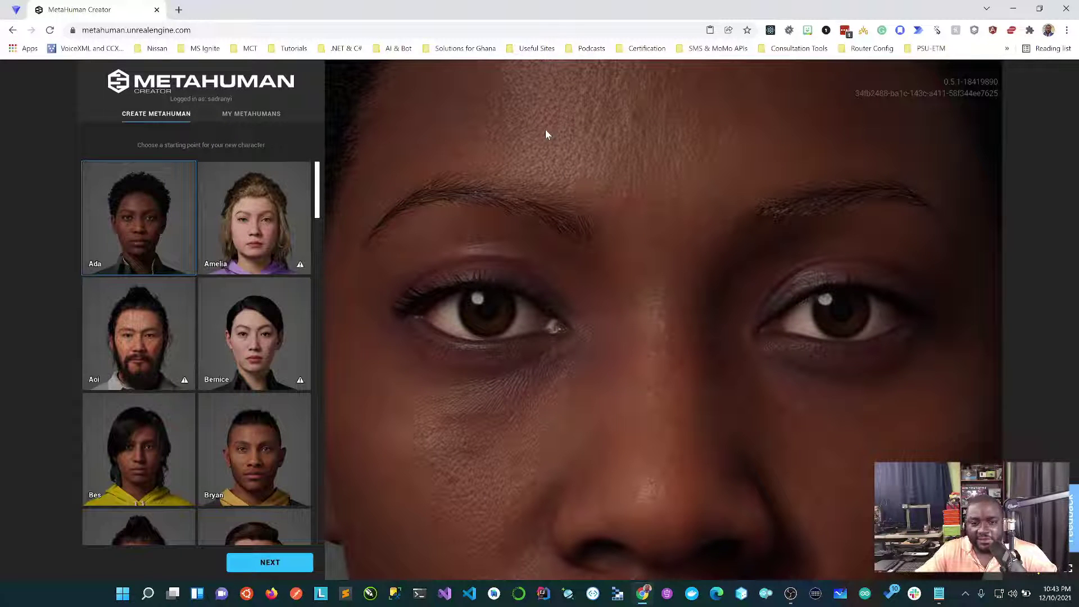
scroll(546, 134, "up", 2)
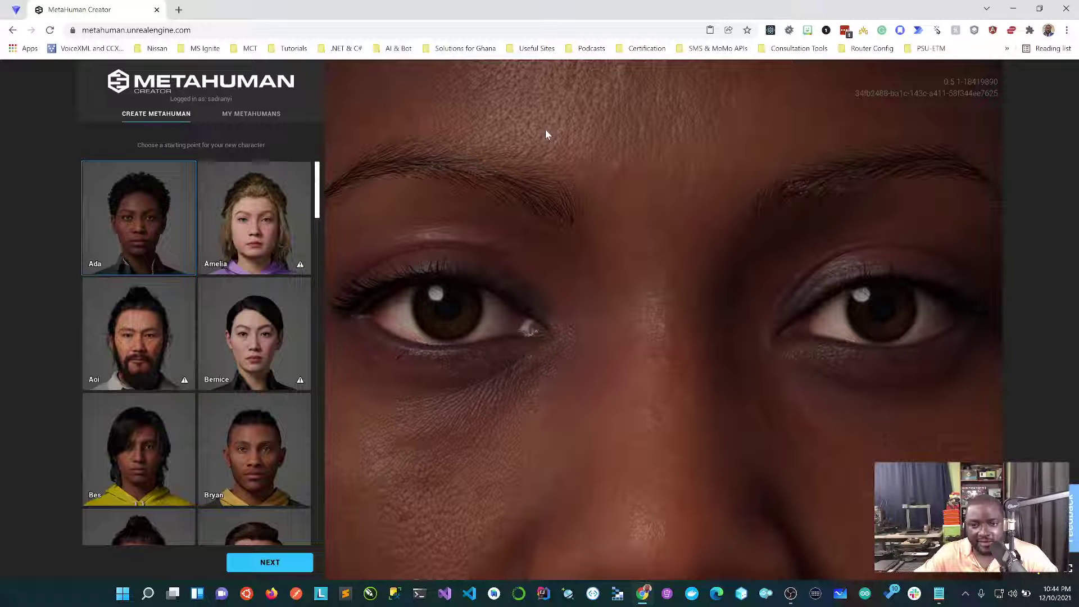
scroll(545, 135, "down", 5)
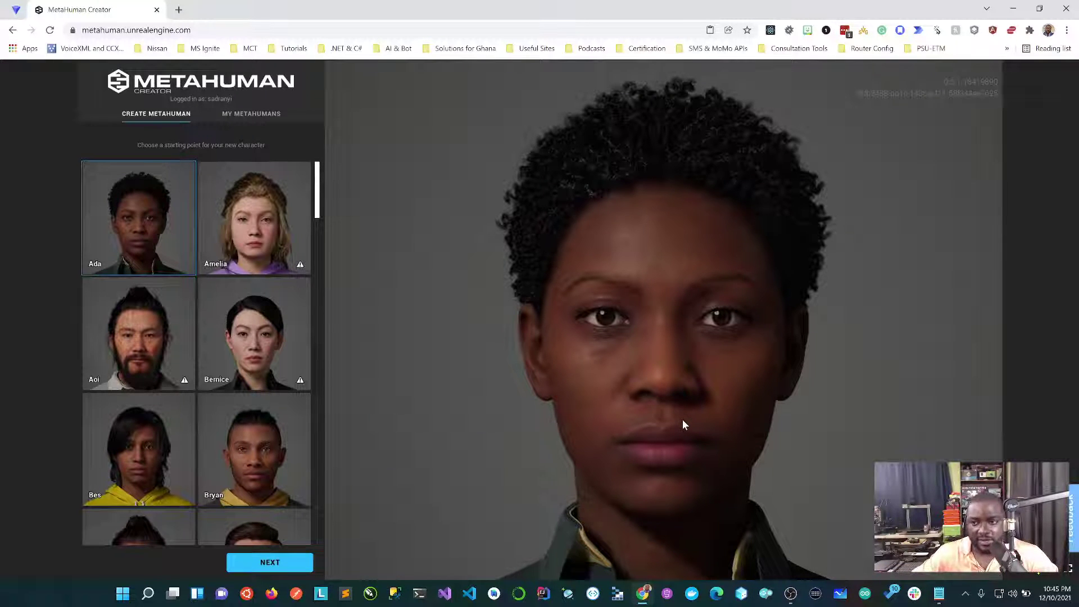
left_click(279, 561)
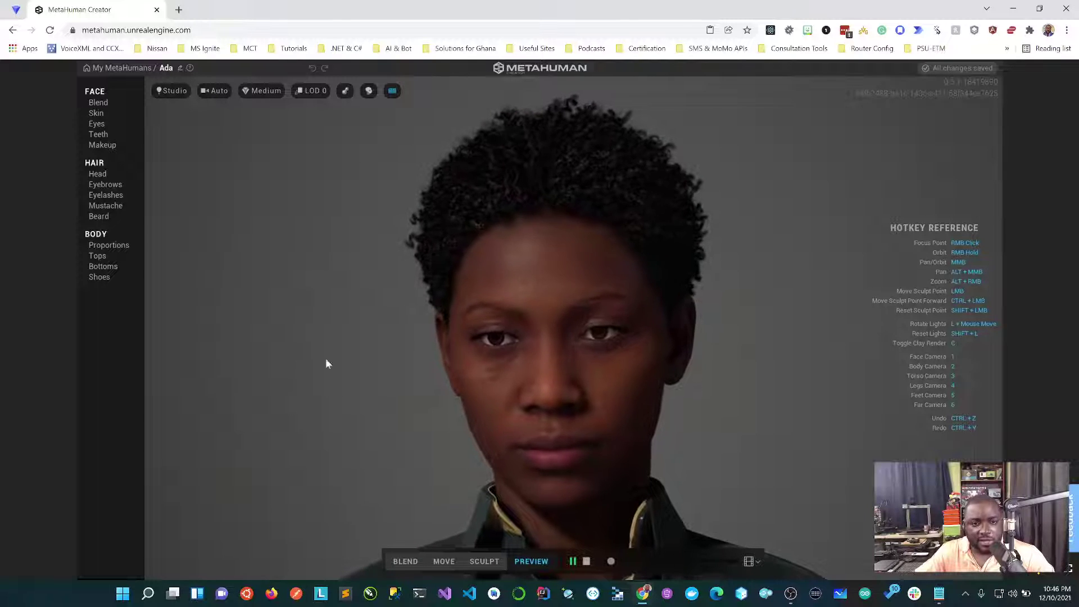
Step: Search the computer for ZoomIt and launch the app
left_click(87, 213)
left_click(91, 173)
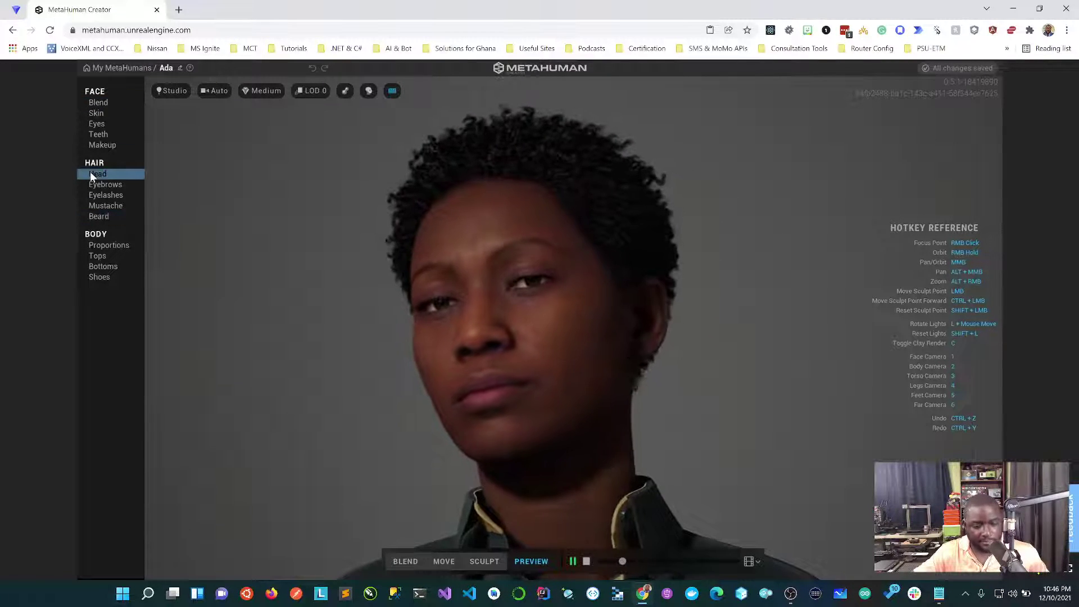
key("super")
type("zoomit")
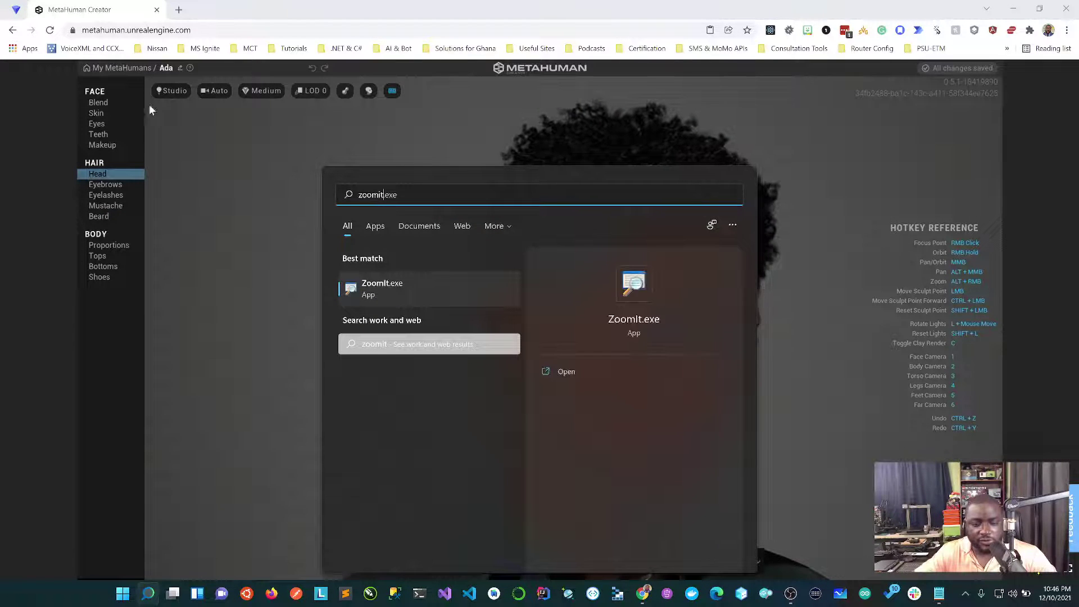
left_click(416, 286)
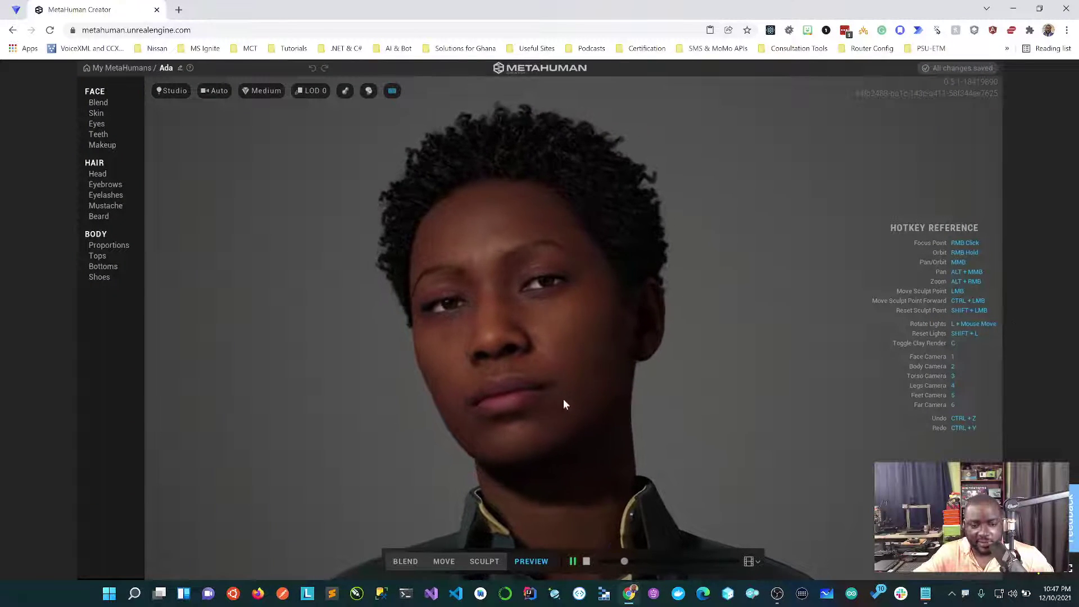
Step: Show the face Blend settings and stop the preview animation so that blending can be edited
left_click(404, 561)
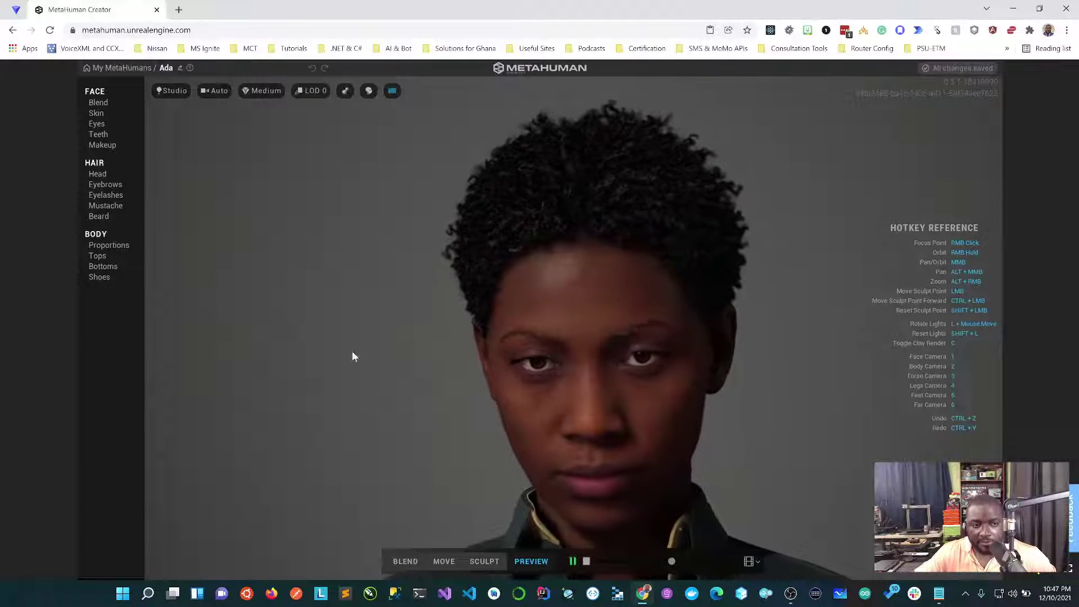
left_click(100, 104)
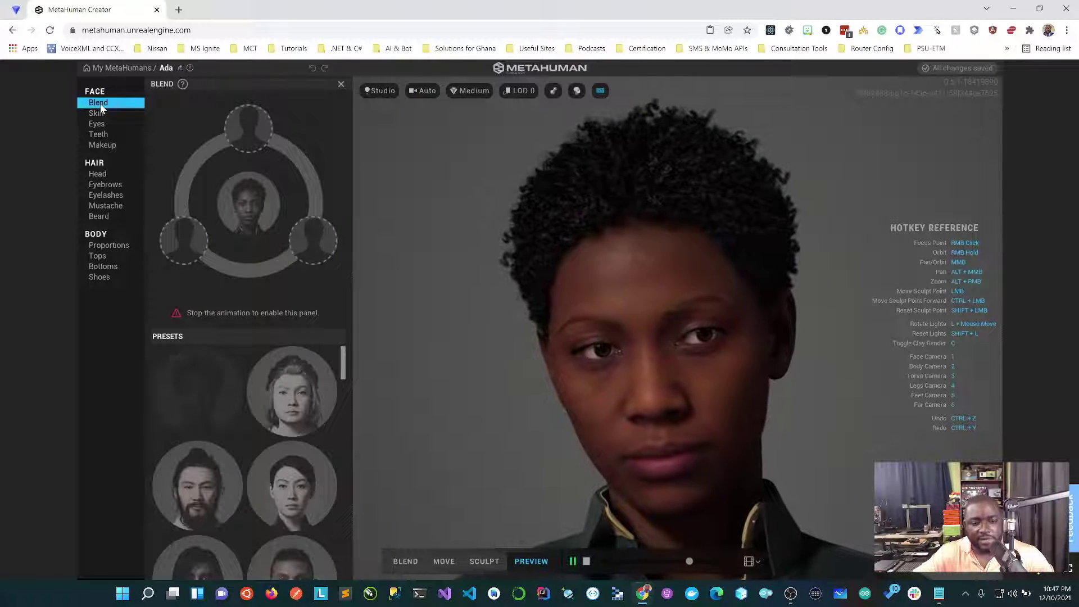
left_click(585, 561)
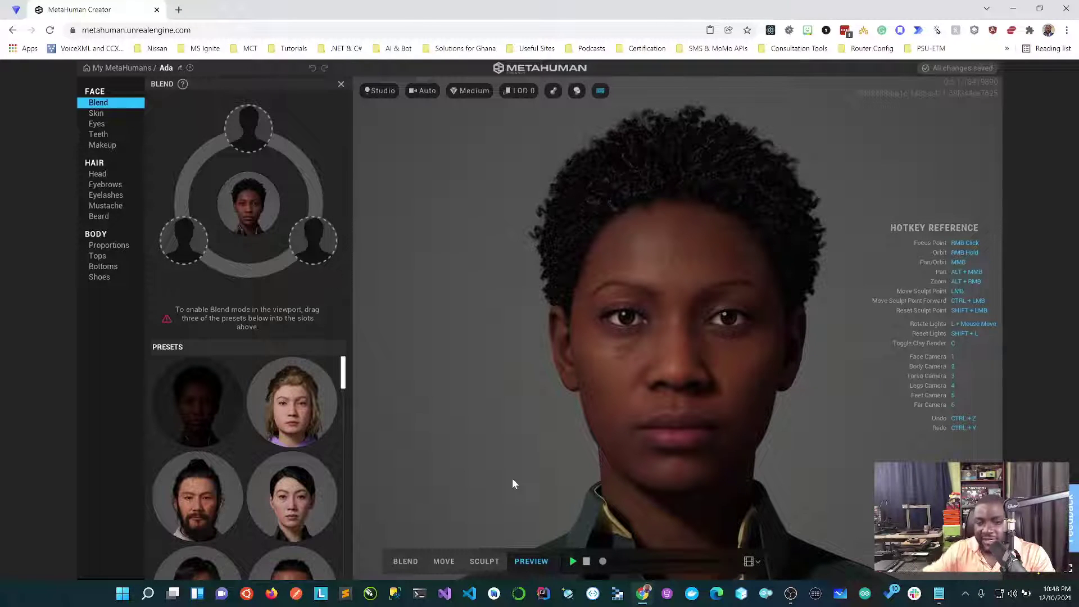
Step: Assign the Bes preset to the lower-left slot of the face blend circle
scroll(557, 331, "up", 3)
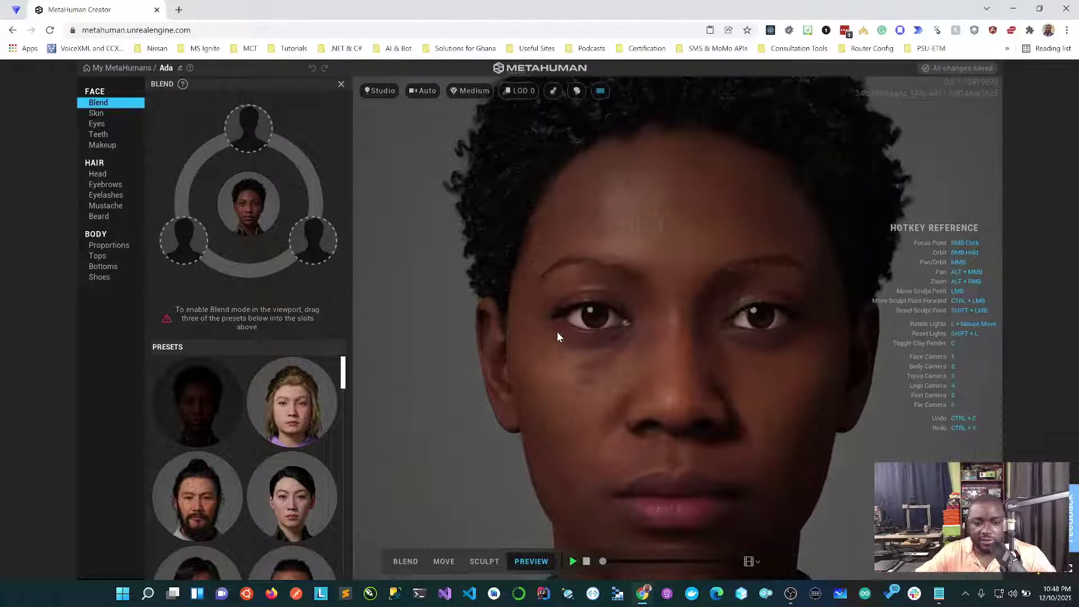
scroll(558, 333, "up", 1)
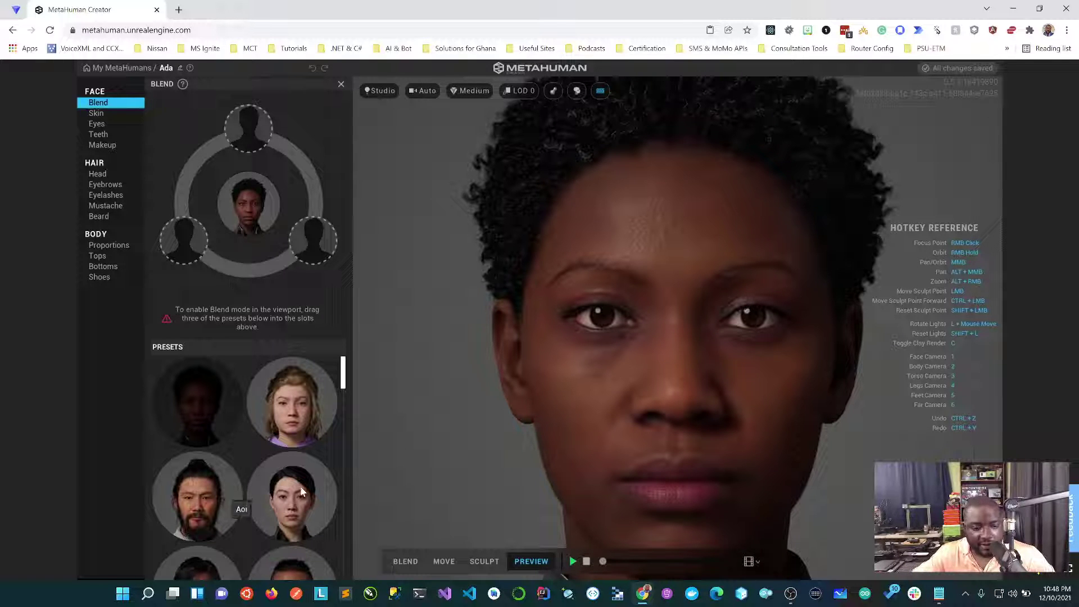
scroll(291, 437, "down", 3)
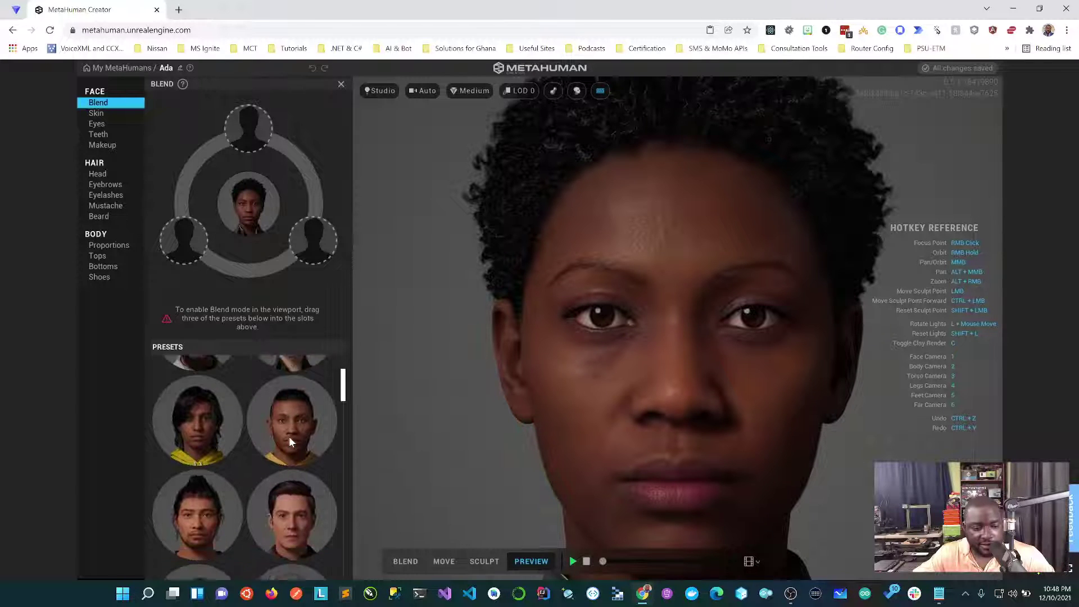
scroll(289, 436, "up", 3)
left_click_drag(202, 475, 187, 243)
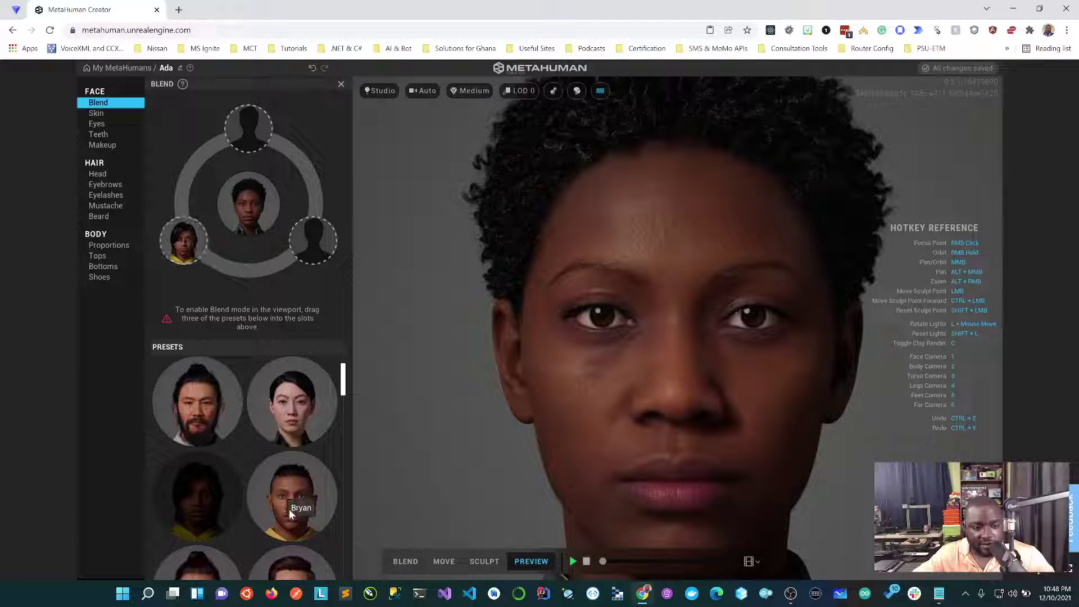
Step: Assign the Bryan preset to the top slot of the face blend circle
scroll(289, 509, "down", 3)
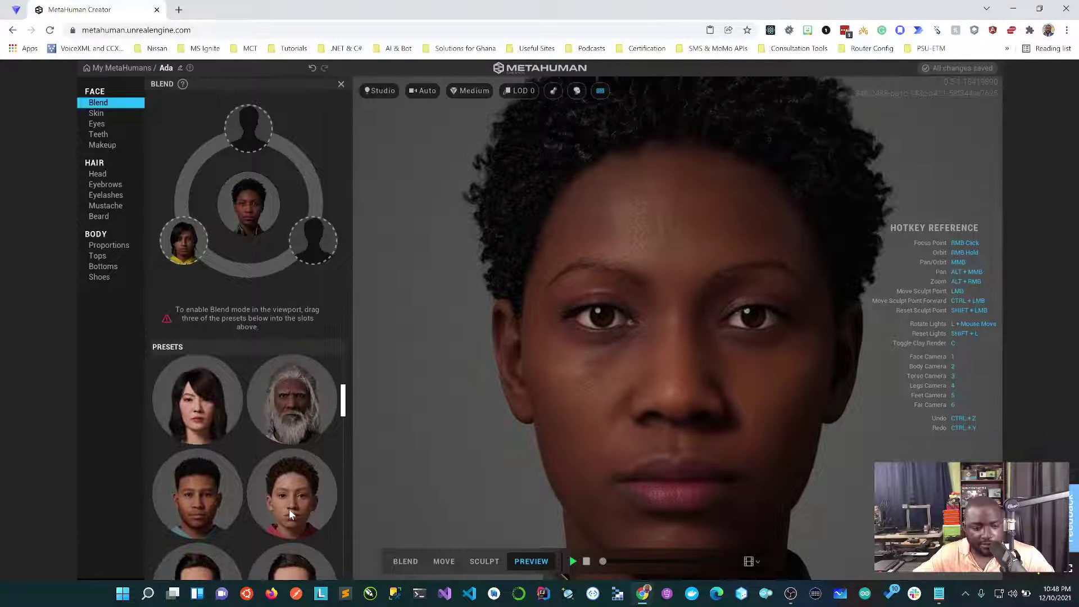
scroll(295, 500, "down", 3)
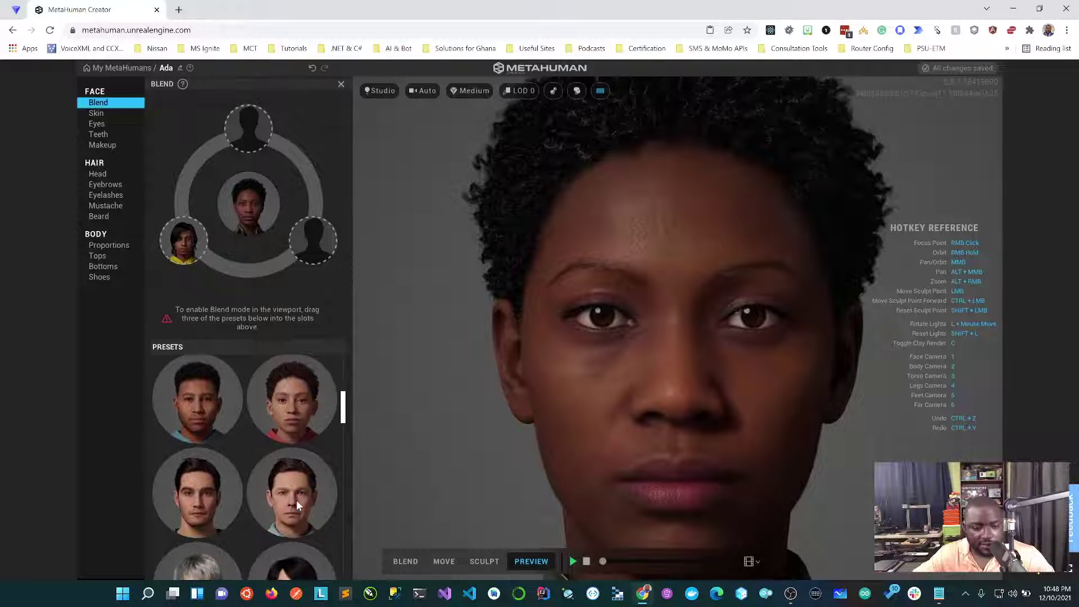
scroll(295, 501, "down", 1)
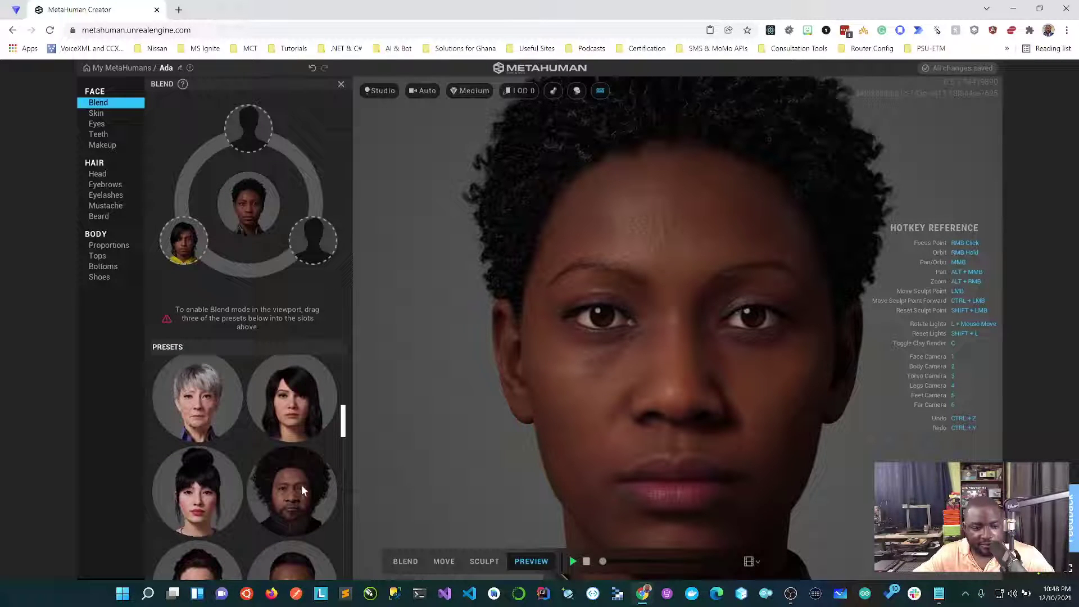
scroll(305, 474, "up", 5)
scroll(304, 474, "down", 5)
scroll(304, 474, "up", 3)
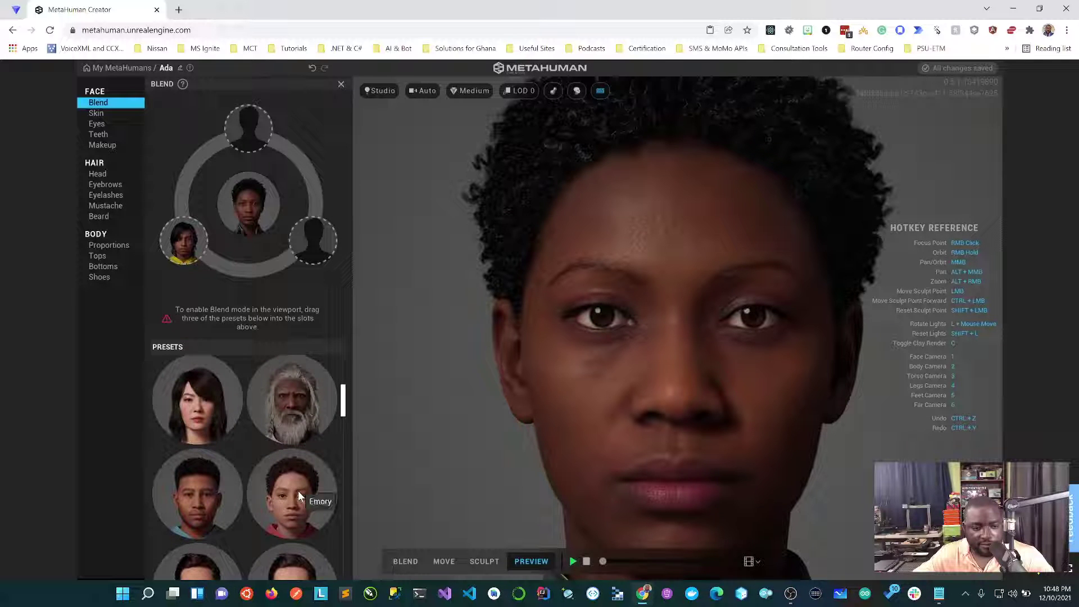
scroll(298, 496, "up", 6)
scroll(291, 523, "down", 3)
left_click_drag(292, 522, 248, 131)
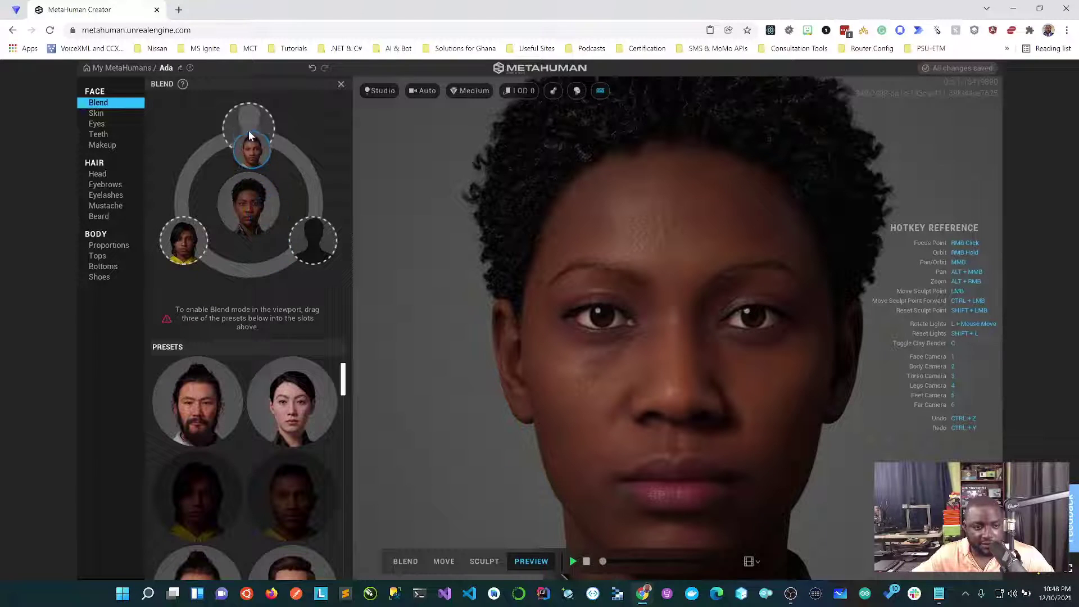
Step: Fill the remaining lower-right slot of the face blend circle with the Bernice preset
scroll(279, 425, "down", 2)
scroll(279, 430, "down", 2)
scroll(279, 425, "up", 2)
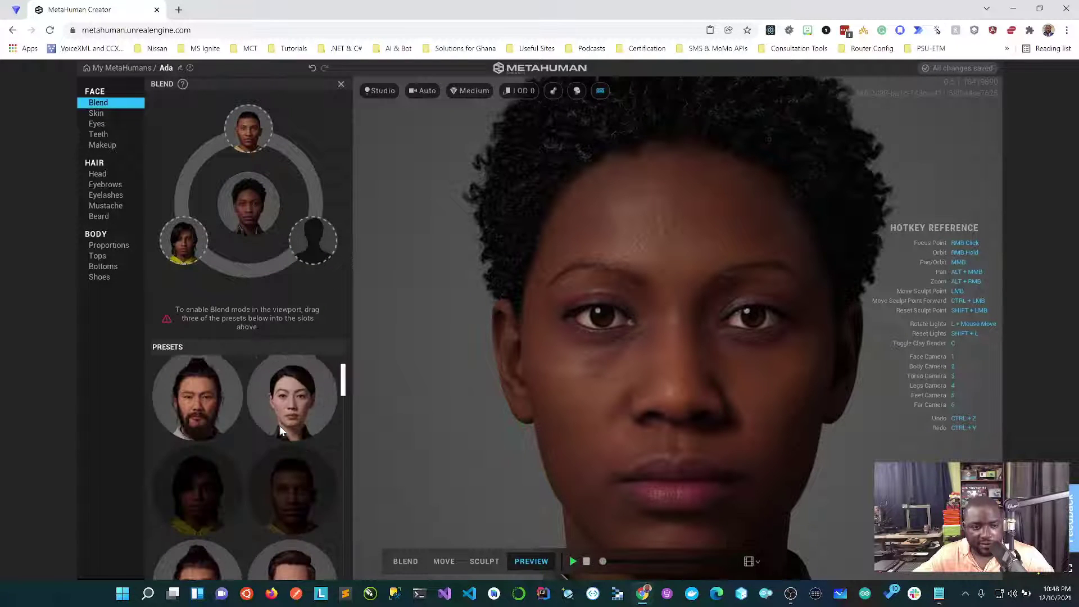
left_click_drag(289, 310, 315, 220)
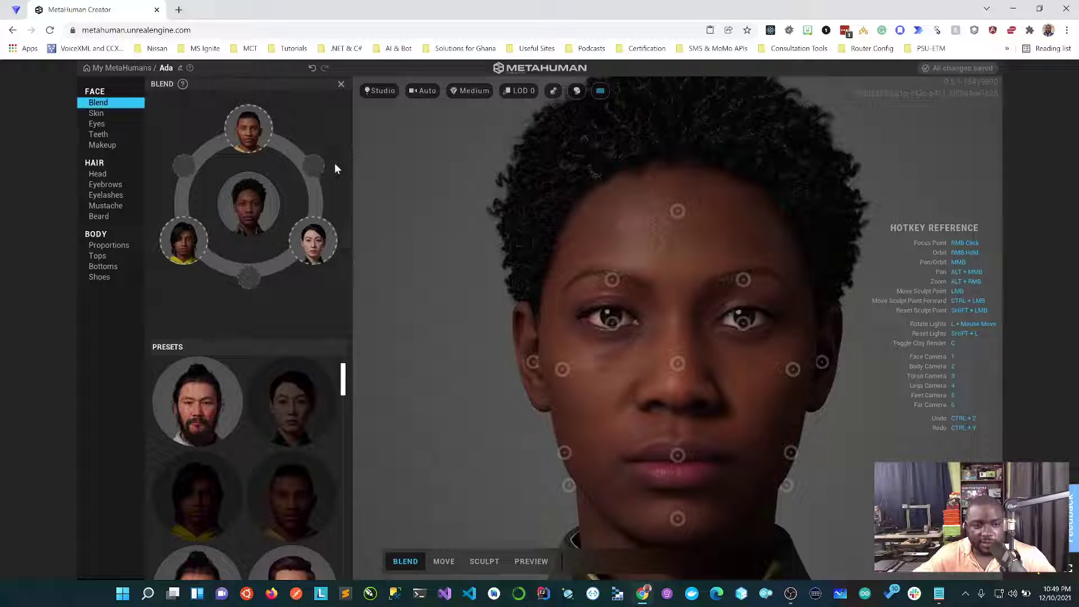
Step: Add the Aoi preset as a fourth face on the right side of the face blend circle
left_click_drag(184, 415, 322, 159)
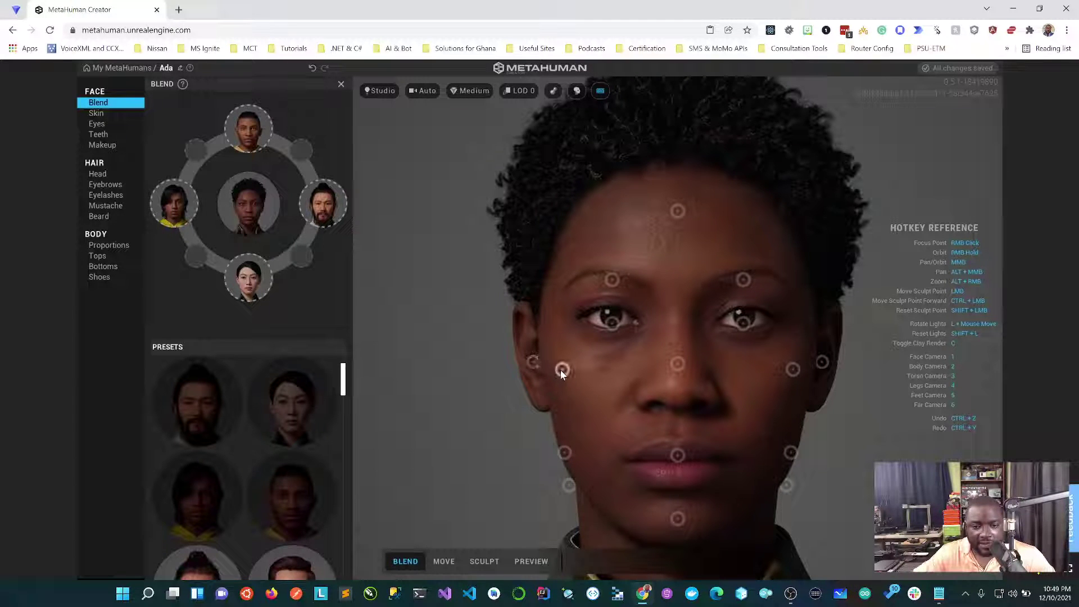
mouse_move(560, 369)
left_mouse_down()
mouse_move(547, 371)
mouse_move(563, 369)
left_mouse_up()
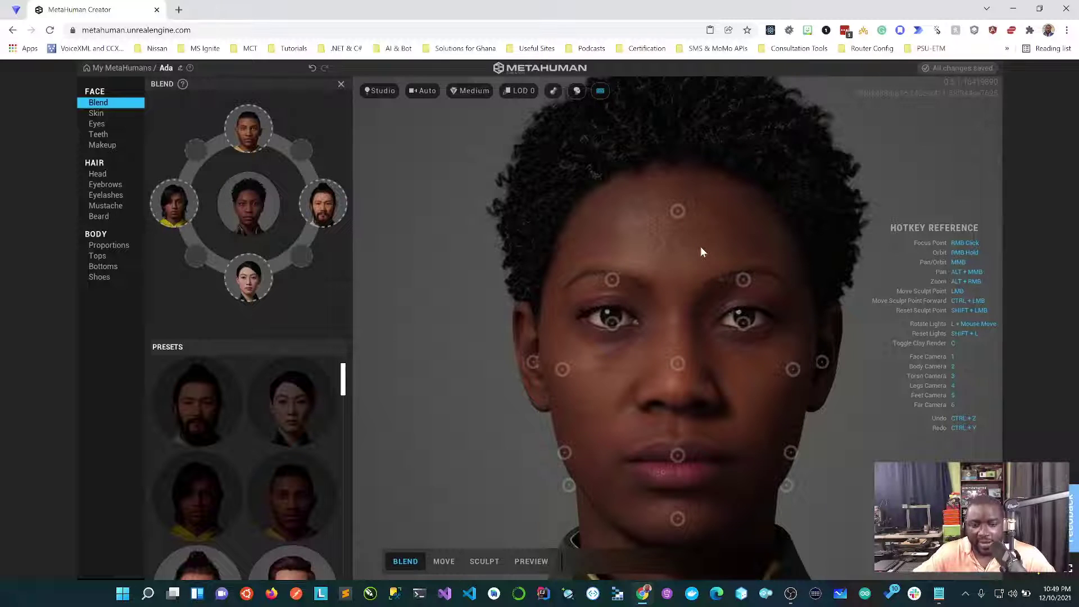
Step: Blend the forehead region of the face toward the Bryan preset
left_click(678, 210)
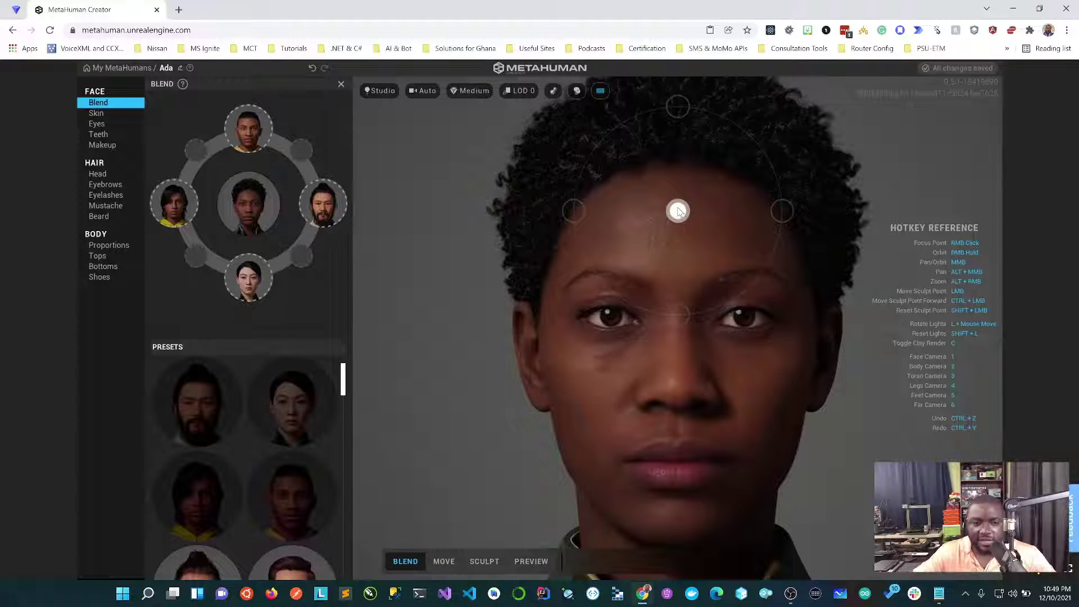
mouse_move(254, 131)
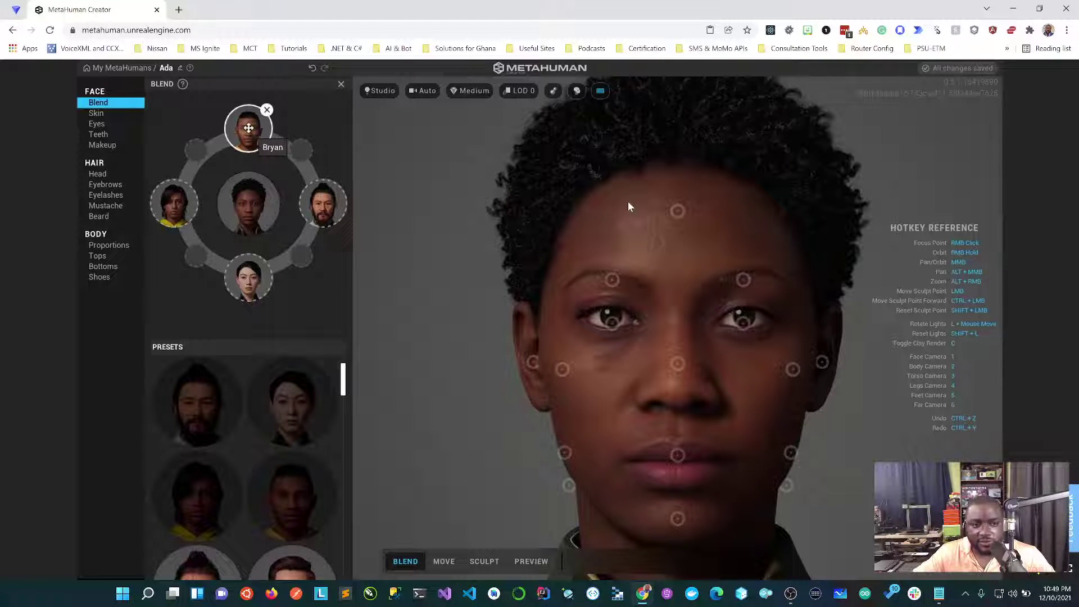
left_click(677, 211)
left_click_drag(682, 189, 680, 97)
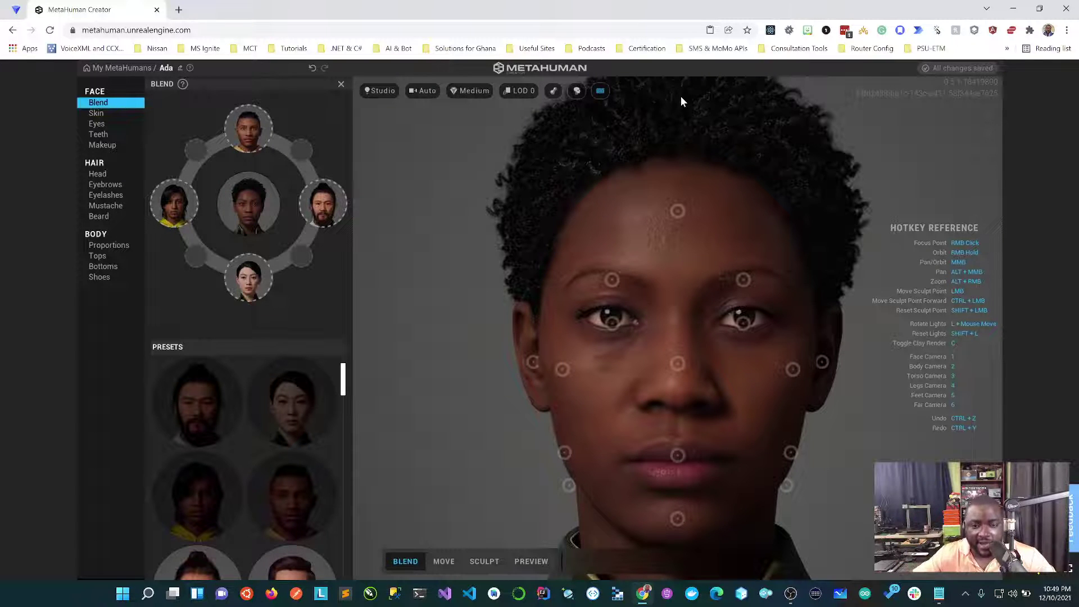
Step: Blend the brow region of the face toward the Bes preset
left_click(613, 280)
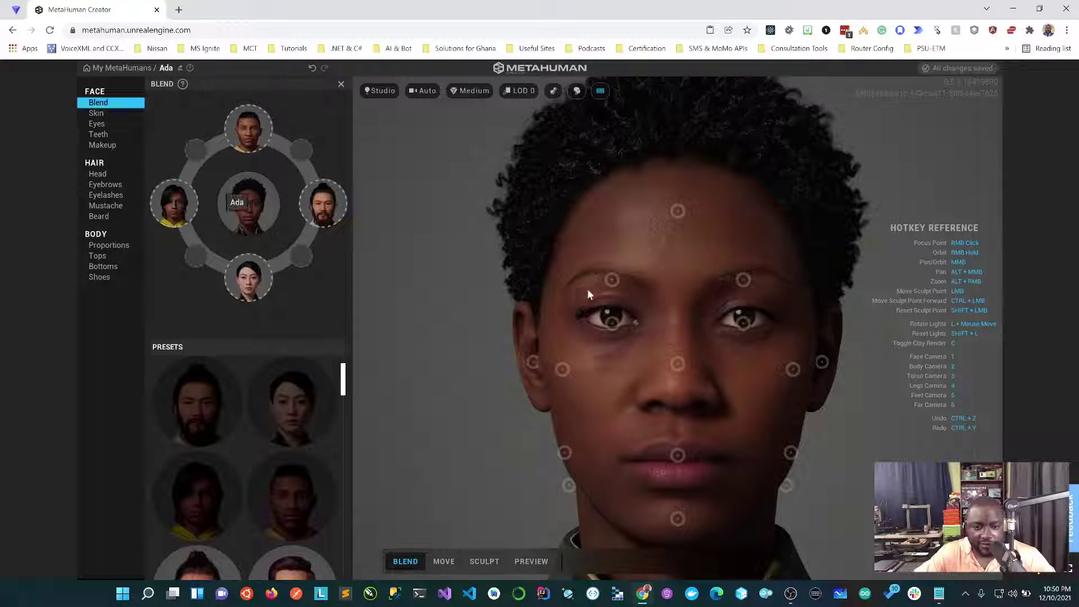
left_click_drag(618, 283, 507, 281)
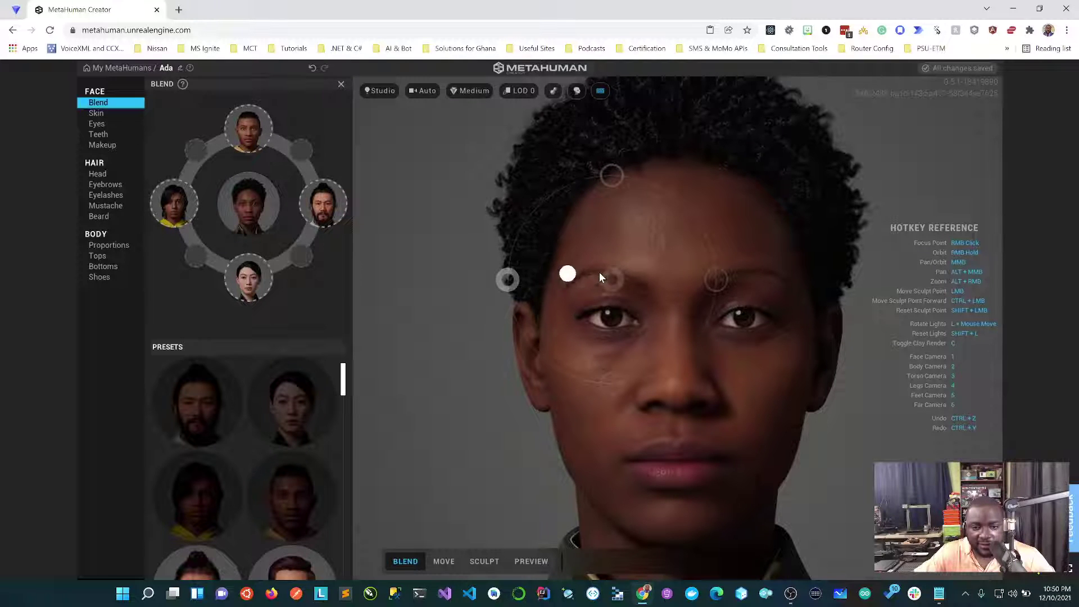
left_click_drag(575, 277, 494, 277)
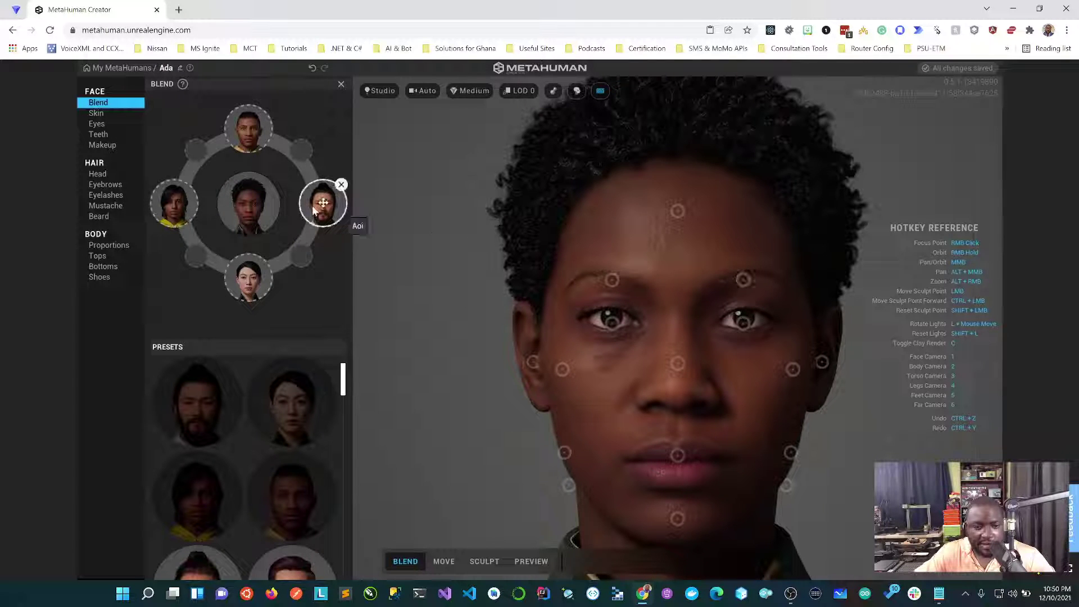
Step: Blend the brow region of the face toward the Aoi preset instead
left_click(742, 280)
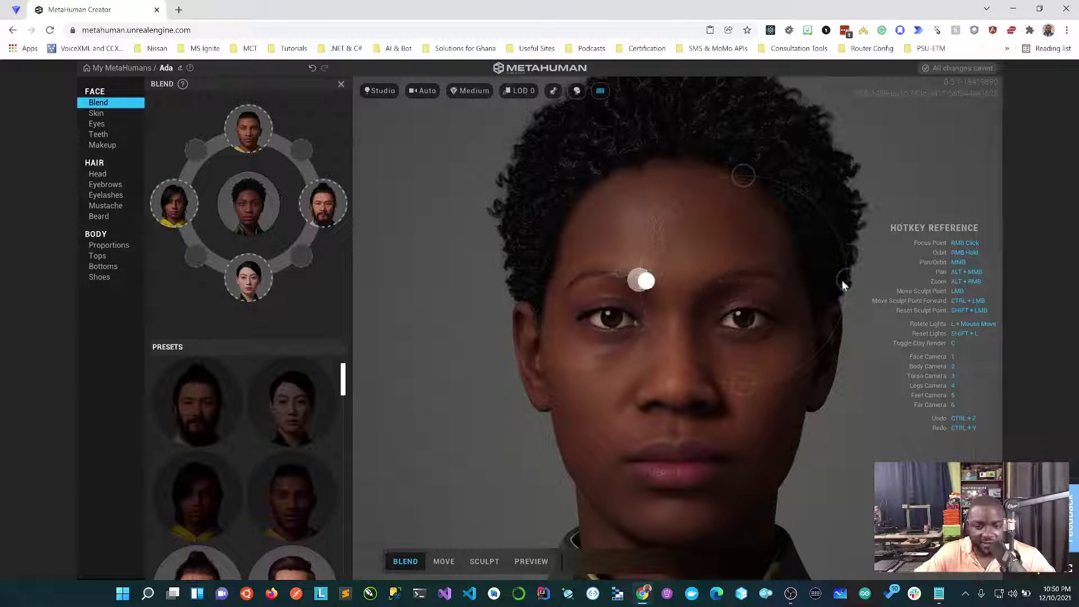
left_click_drag(851, 279, 1027, 297)
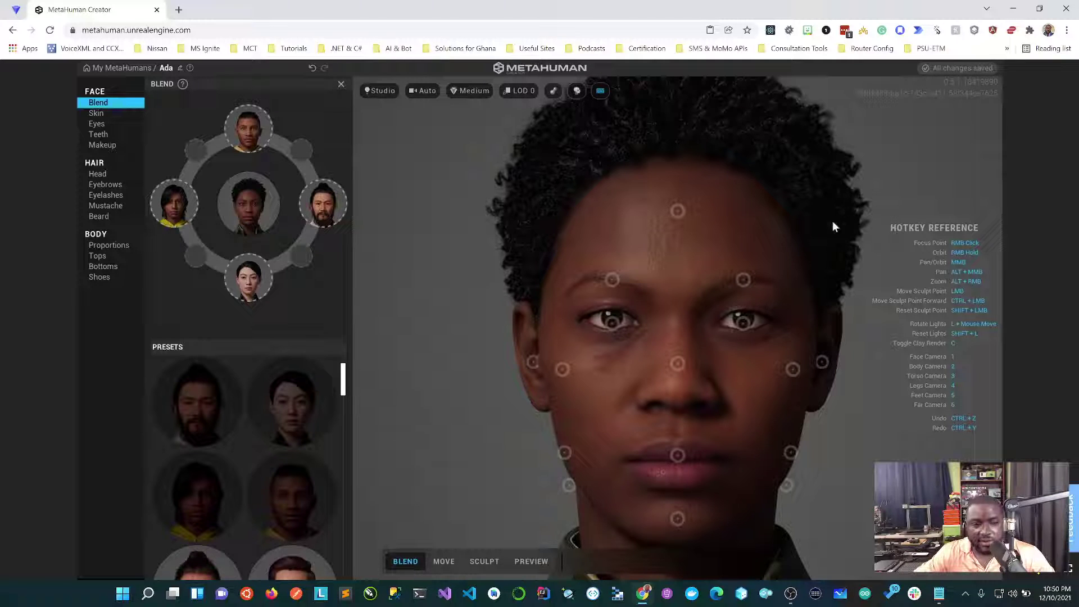
scroll(784, 354, "down", 3)
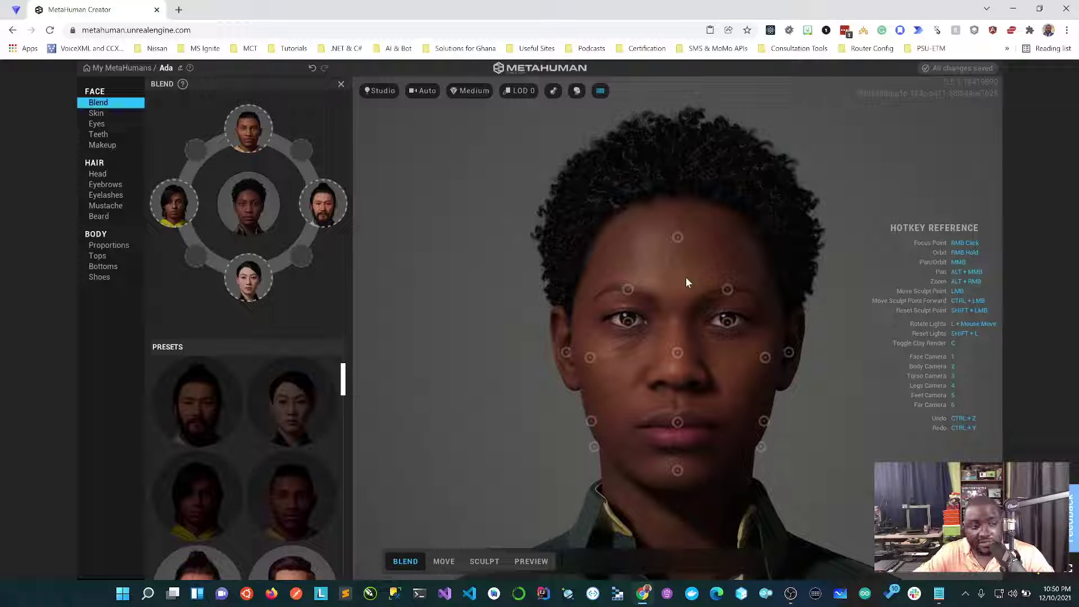
Step: Switch face editing to Move mode, try out the brow's move handles and undo the last change
left_click(441, 566)
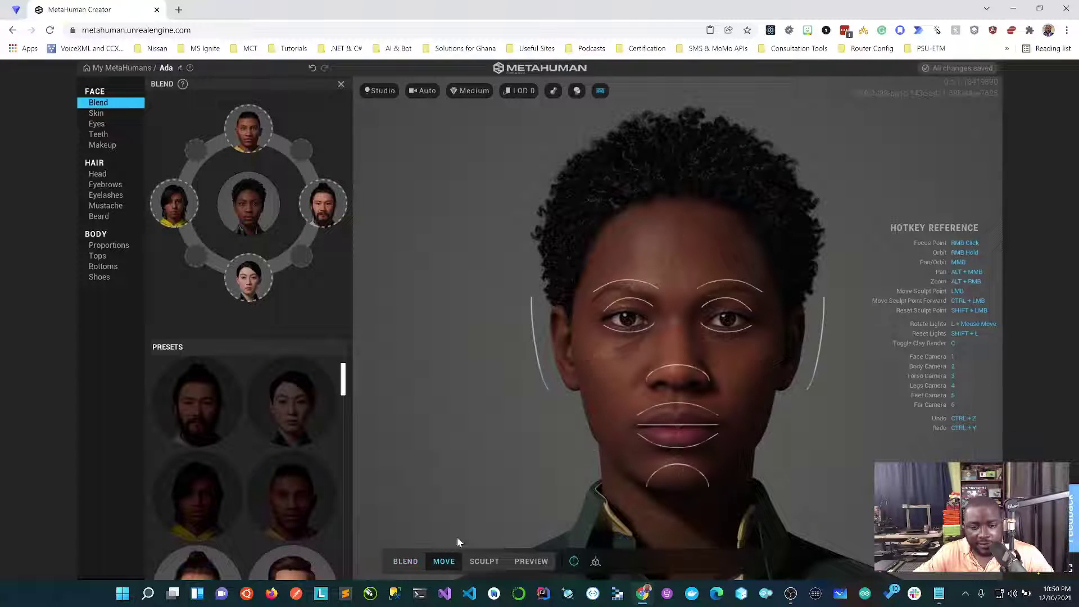
left_click(643, 282)
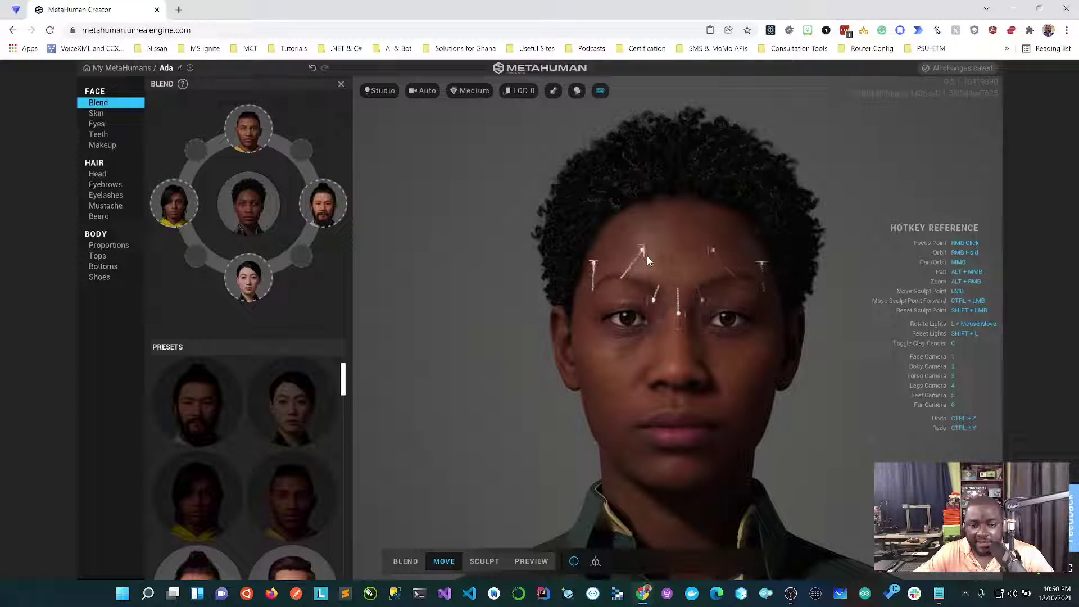
left_click(639, 287)
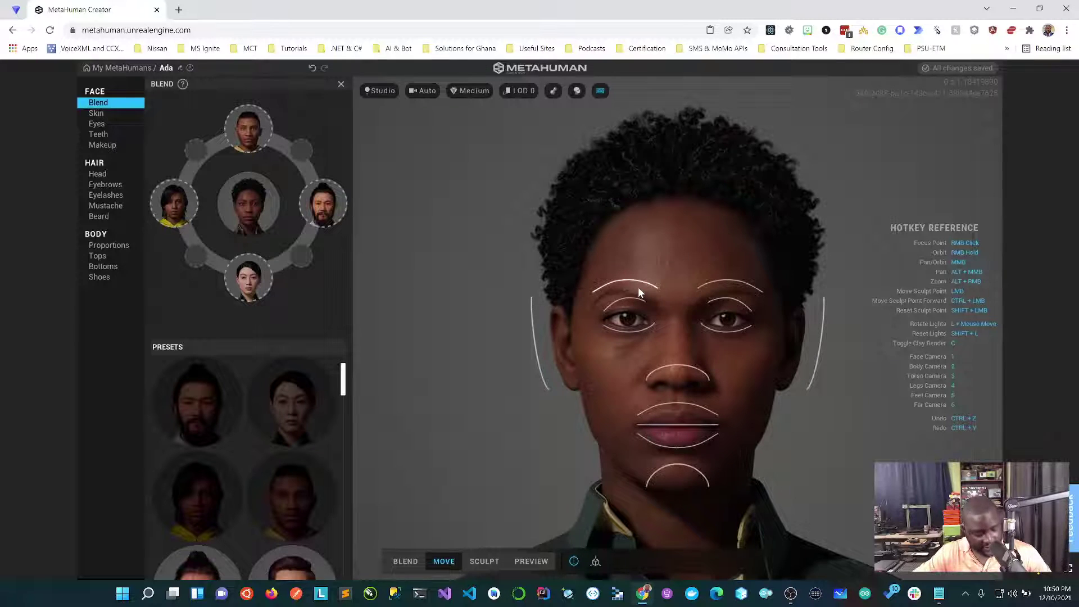
key("ctrl+z")
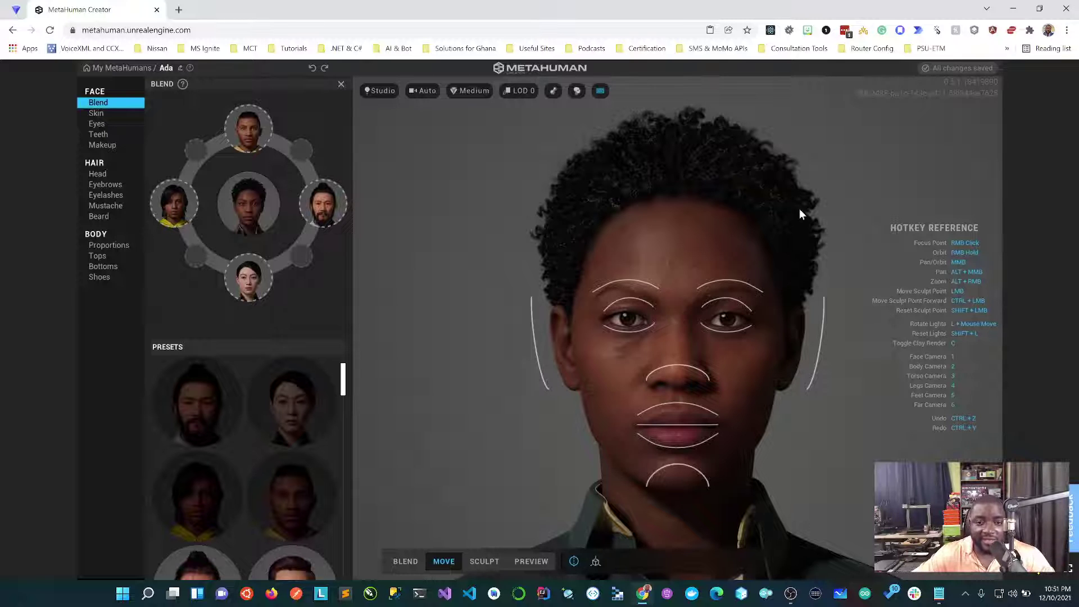
Step: Examine the forehead skin and hairline up close, and the head in side profile
scroll(799, 208, "up", 3)
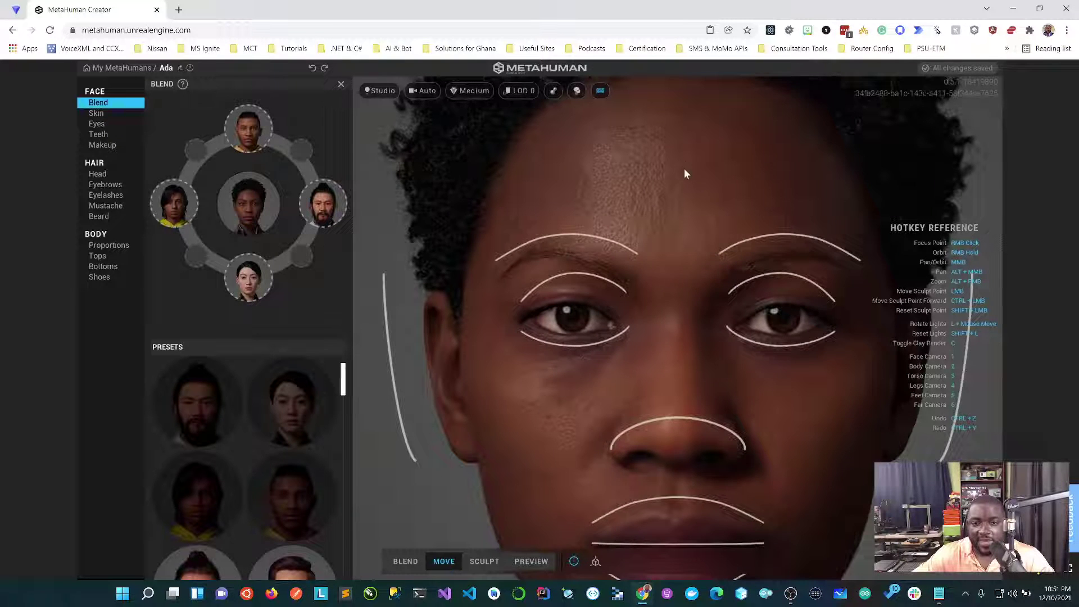
middle_click_drag(668, 316, 634, 367)
middle_click_drag(647, 219, 628, 329)
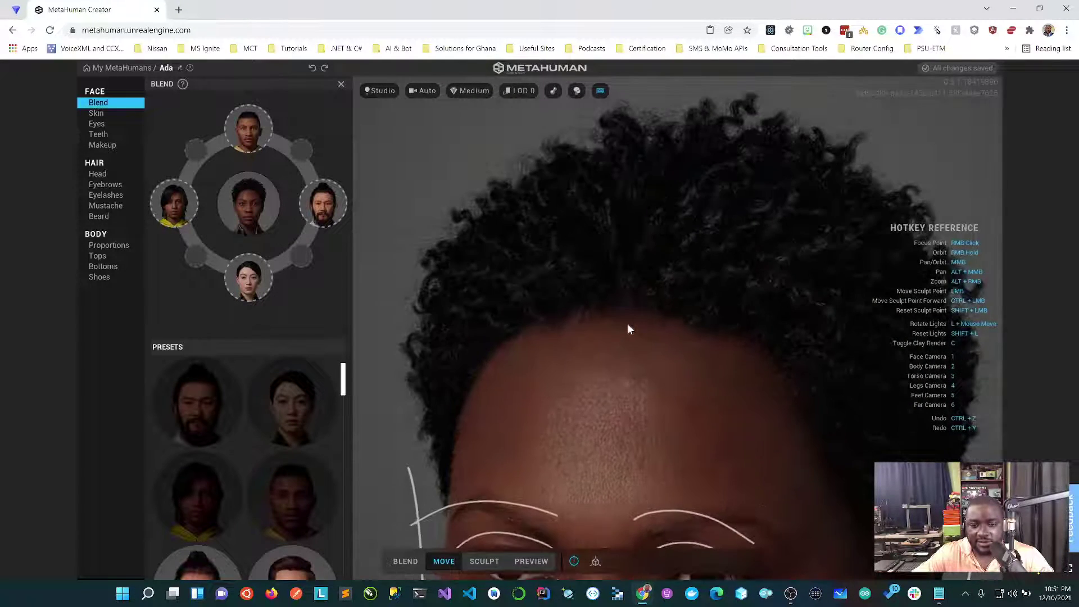
scroll(618, 336, "up", 2)
scroll(602, 349, "down", 2)
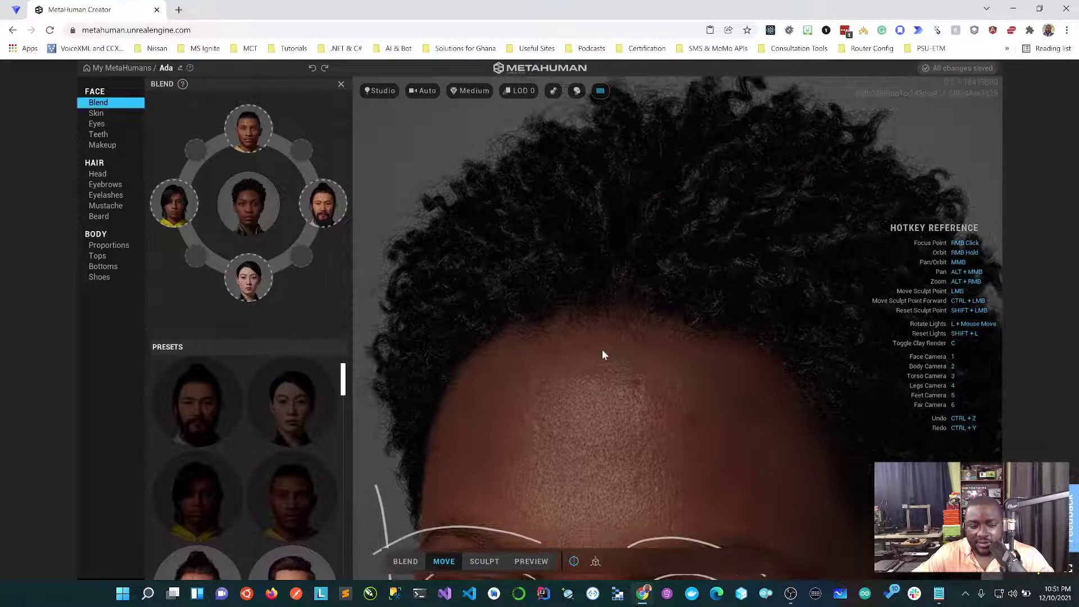
scroll(618, 548, "up", 2)
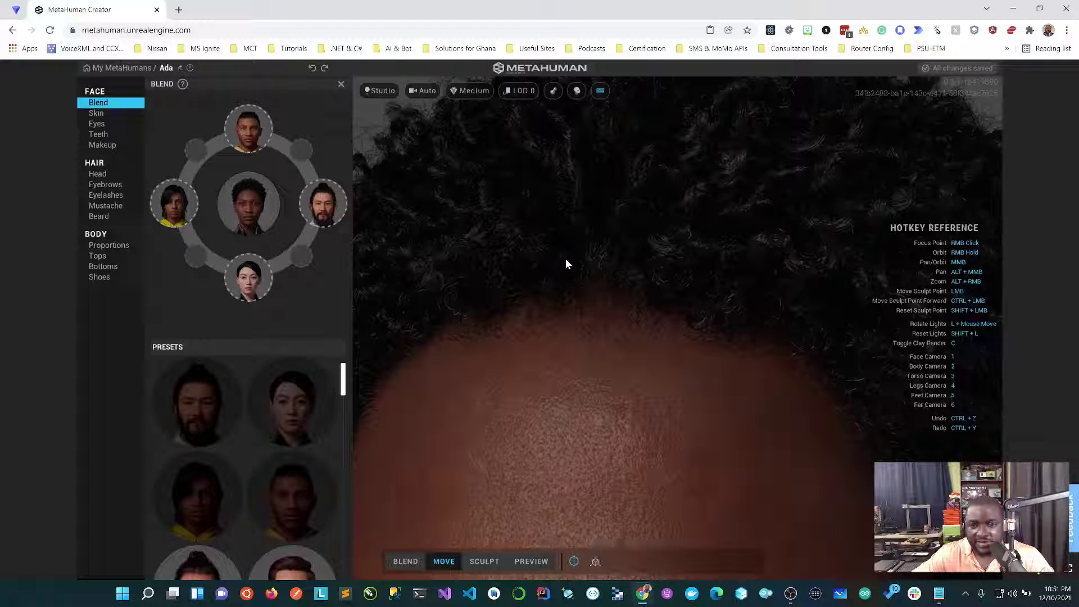
scroll(566, 260, "down", 3)
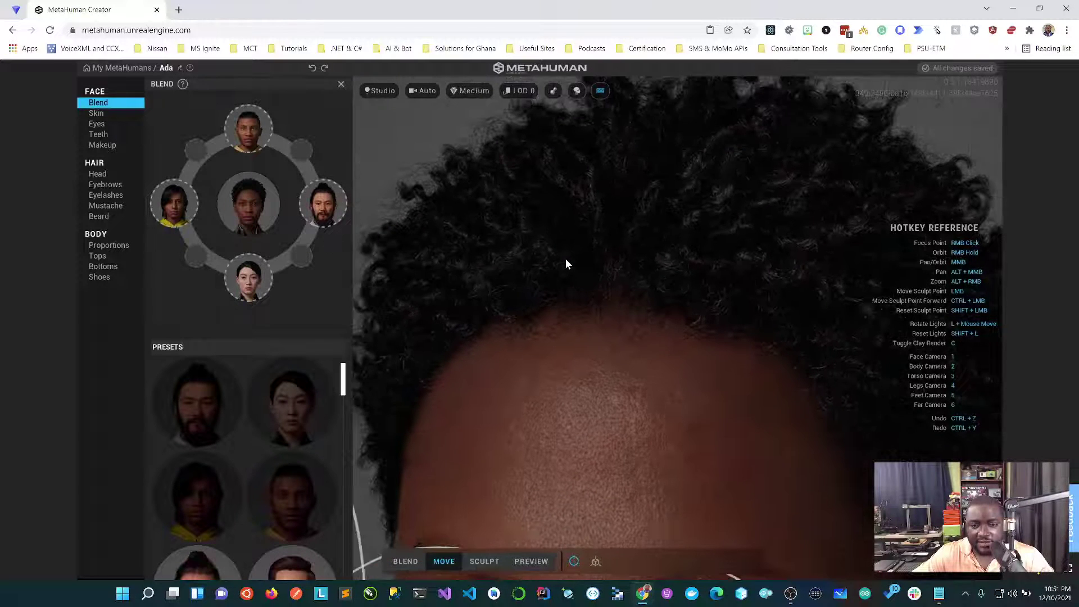
scroll(566, 263, "down", 2)
scroll(566, 263, "down", 2)
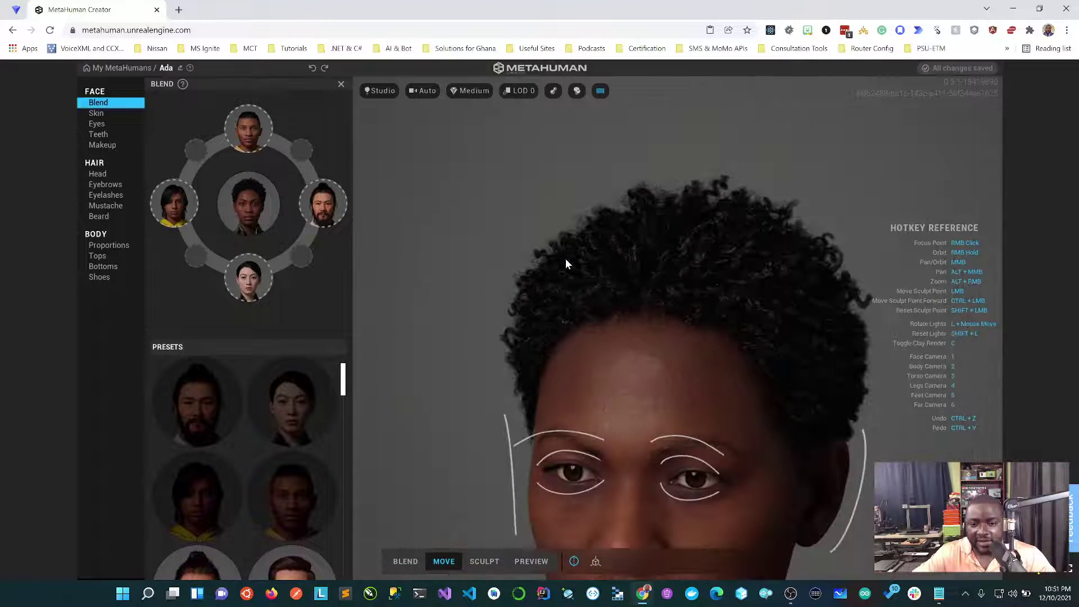
scroll(603, 362, "down", 2)
right_click_drag(586, 298, 584, 293)
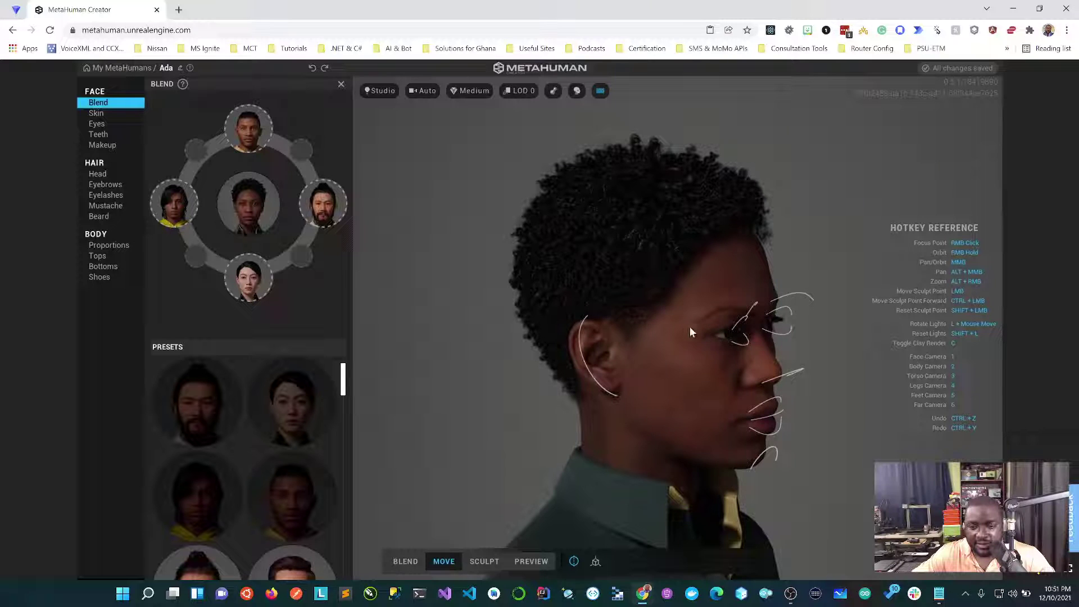
right_click_drag(700, 326, 831, 192)
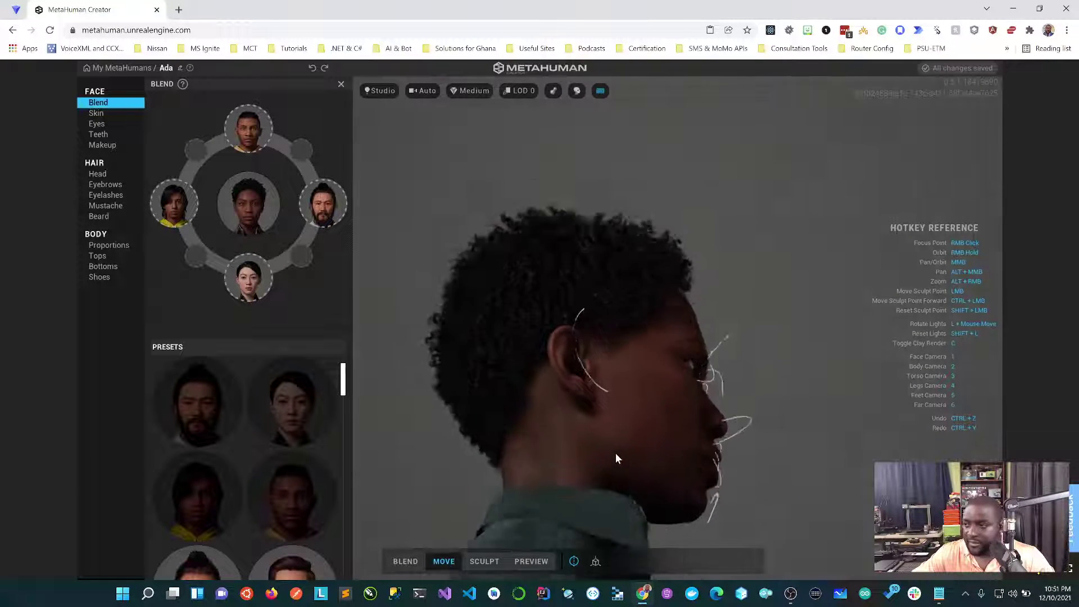
mouse_move(631, 356)
right_mouse_down()
mouse_move(635, 342)
mouse_move(642, 359)
right_mouse_up()
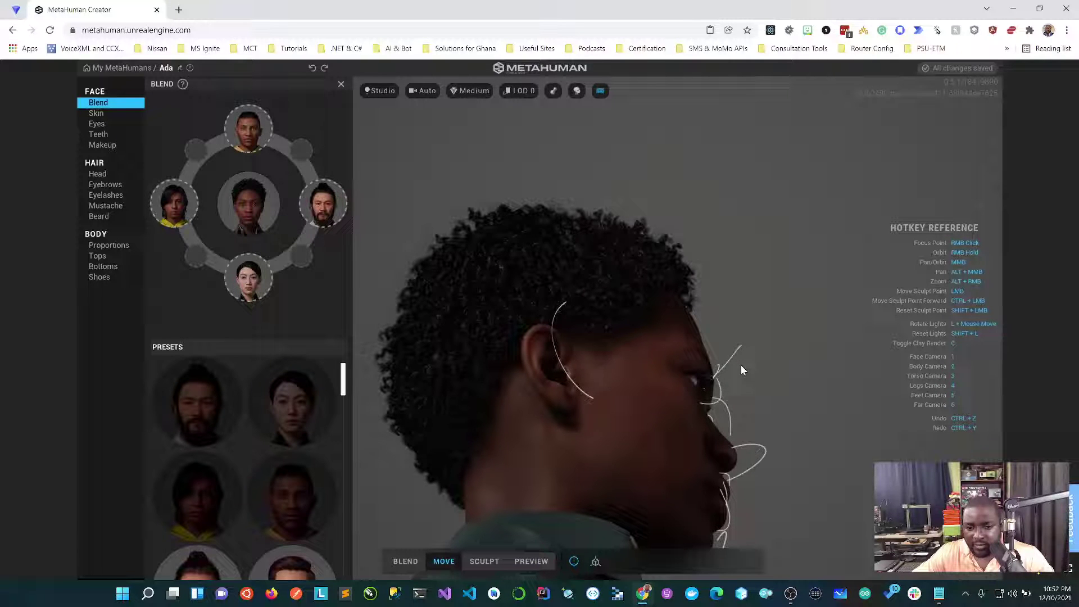
scroll(673, 256, "down", 2)
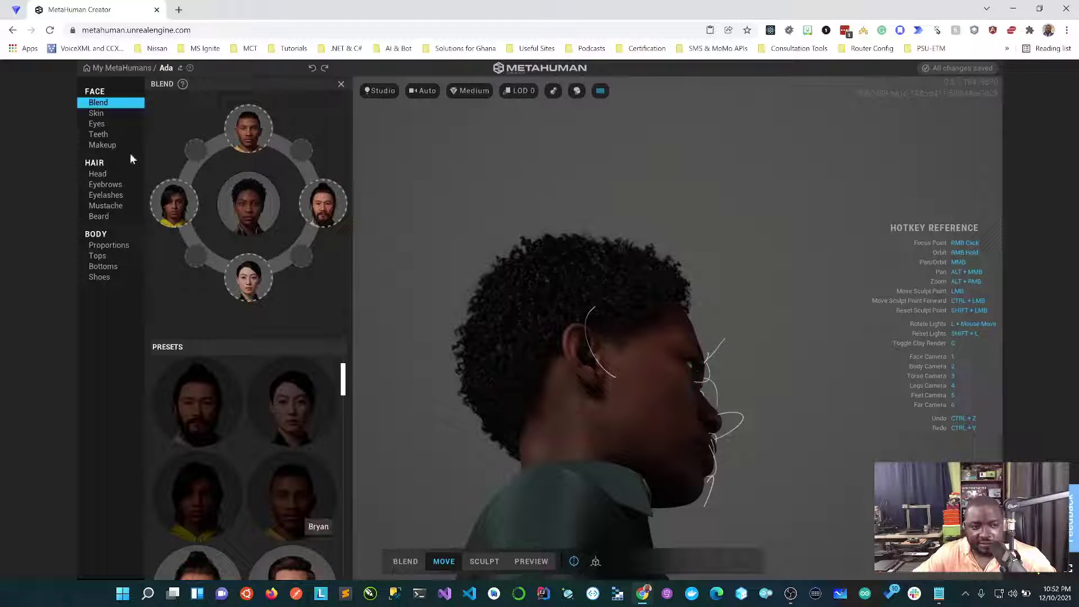
Step: Show the face's Skin settings, and temporarily hide the hair to inspect the bare head before restoring it
left_click(96, 112)
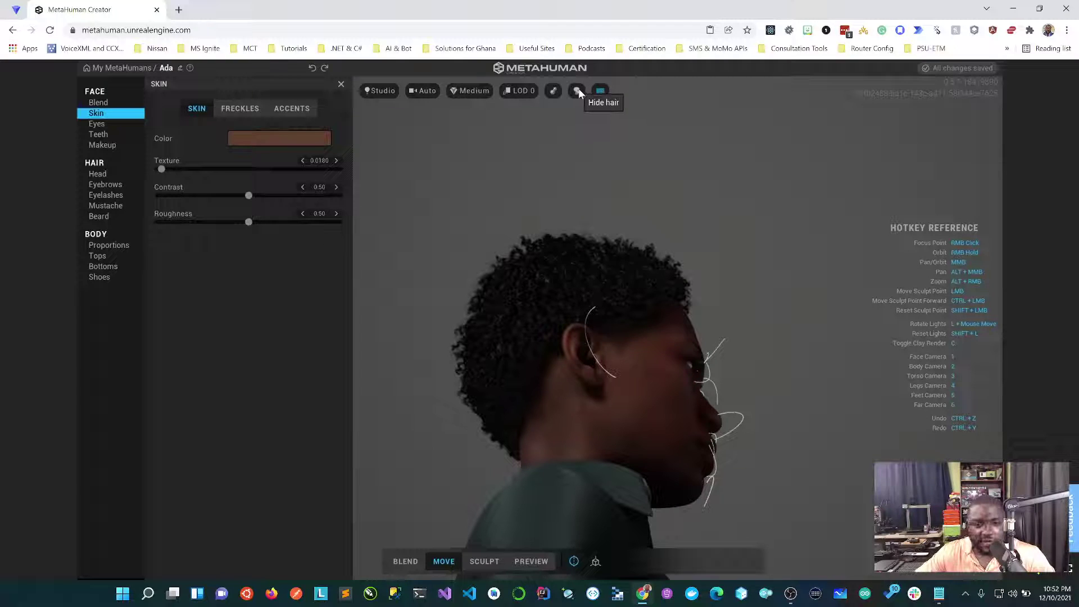
left_click(578, 90)
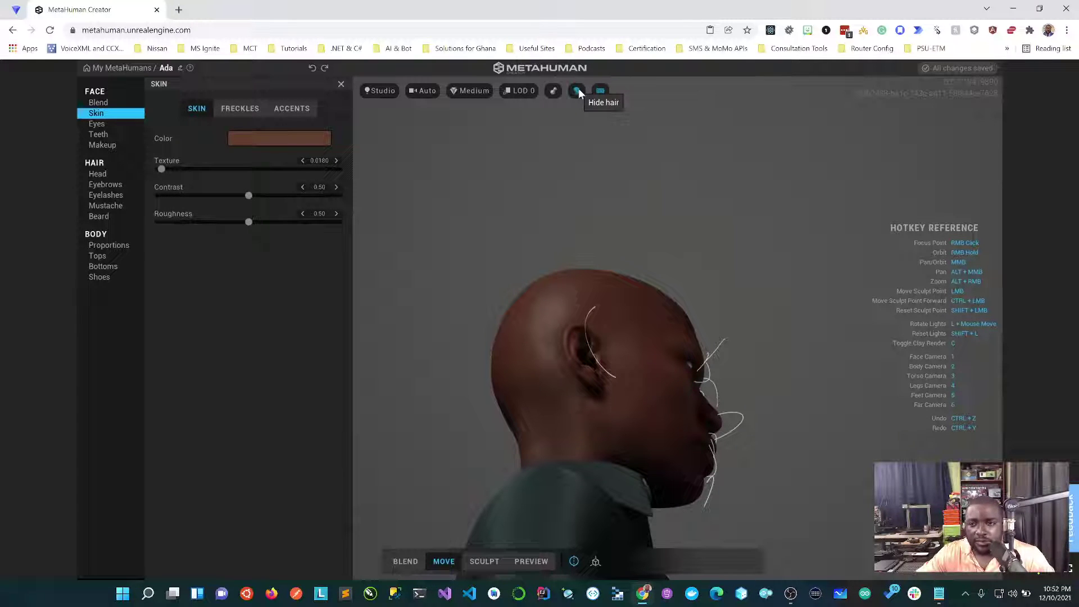
left_click(579, 90)
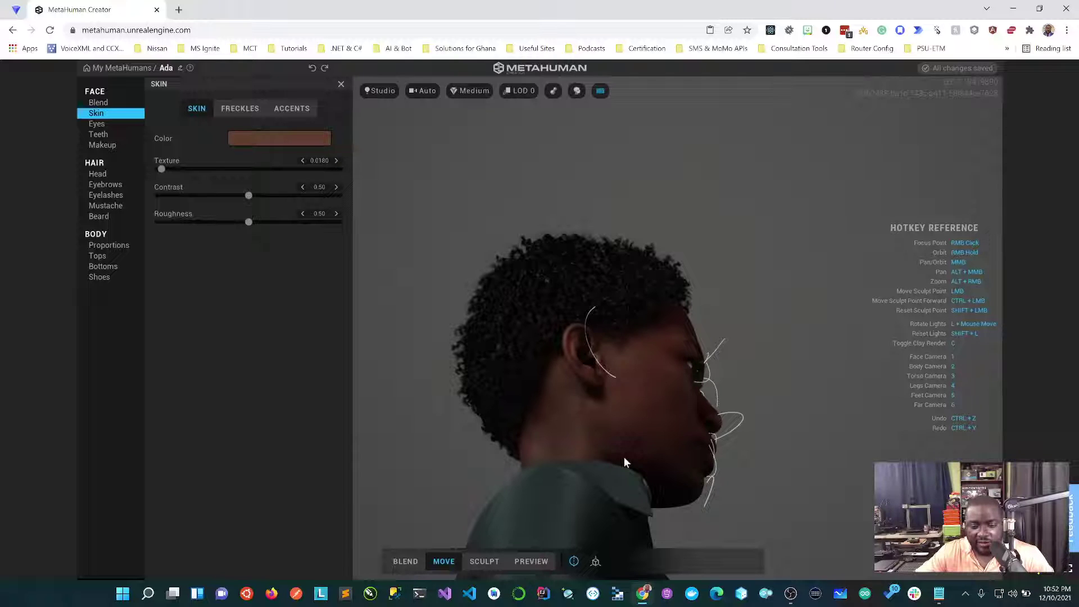
Step: Examine the character's hair and face at different distances from a three-quarter view
scroll(624, 457, "up", 2)
scroll(629, 451, "up", 3)
scroll(628, 450, "down", 3)
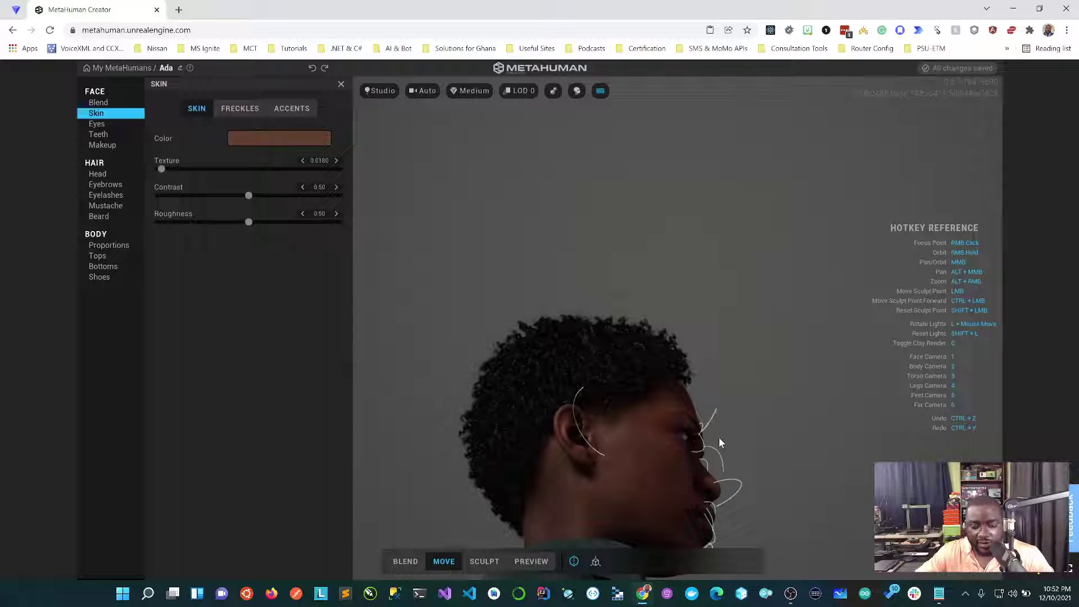
right_click_drag(649, 437, 558, 495)
scroll(558, 495, "up", 8)
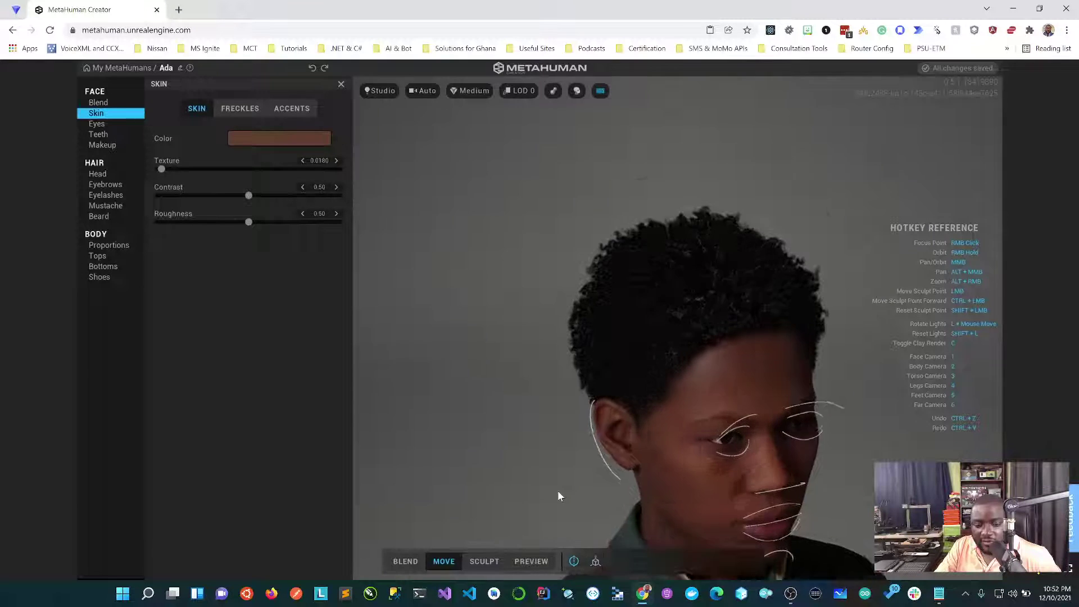
scroll(558, 495, "down", 2)
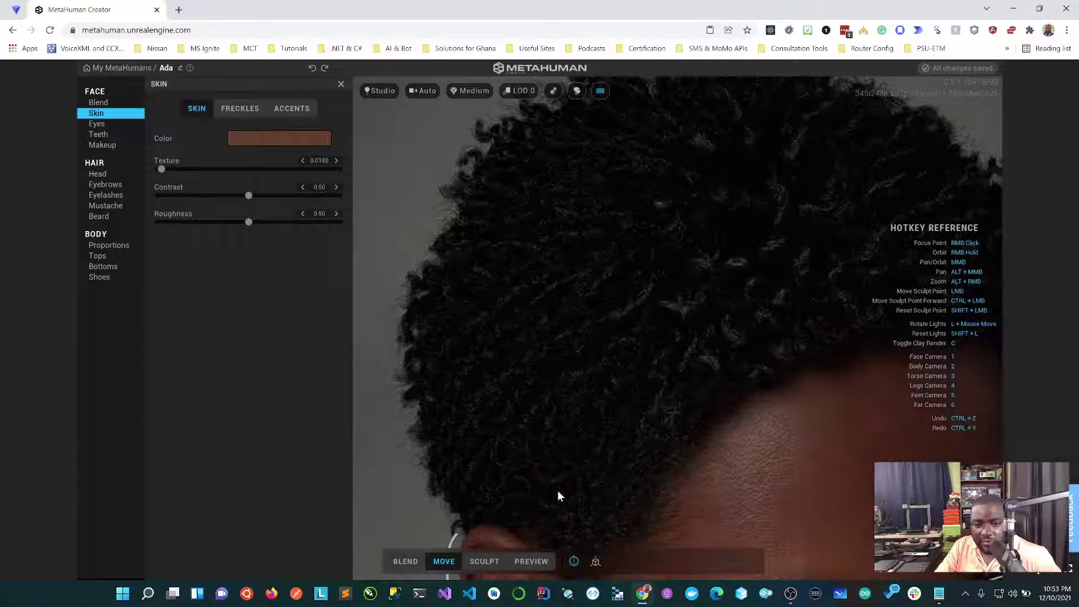
scroll(558, 495, "down", 2)
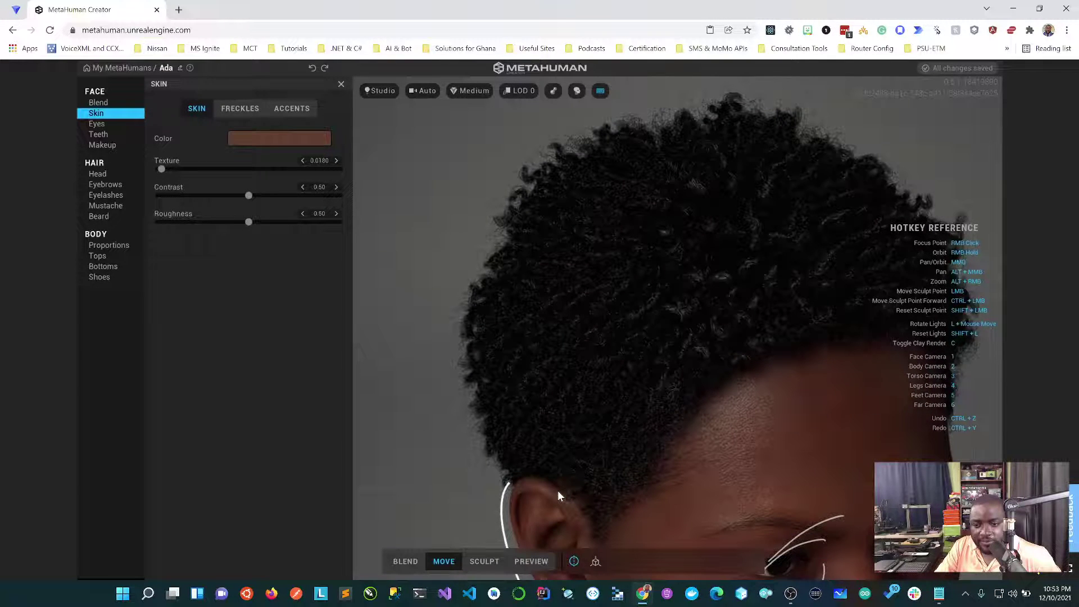
scroll(558, 493, "down", 3)
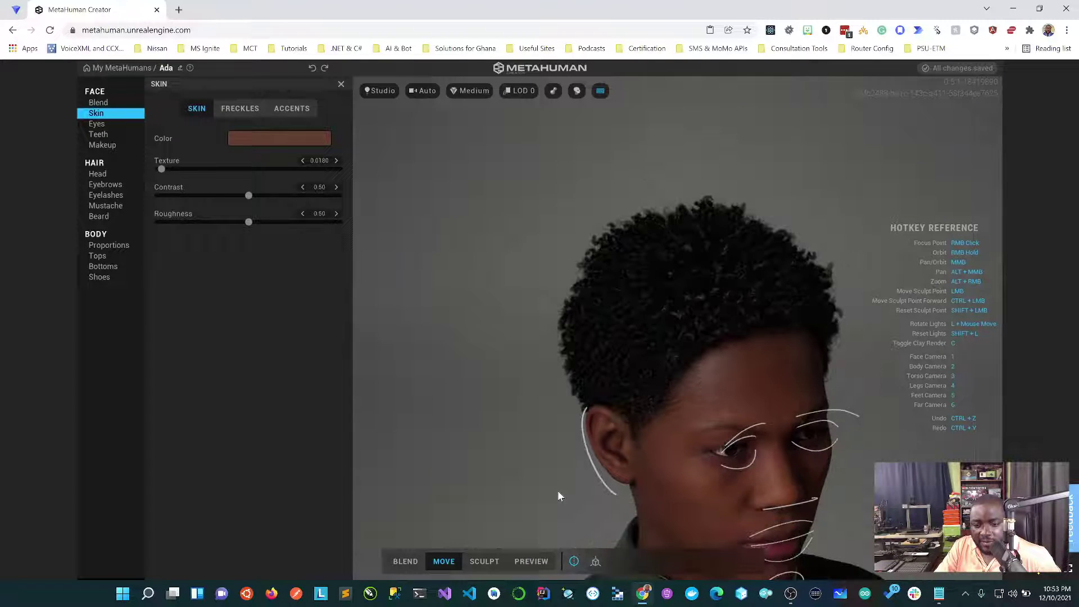
scroll(557, 491, "down", 1)
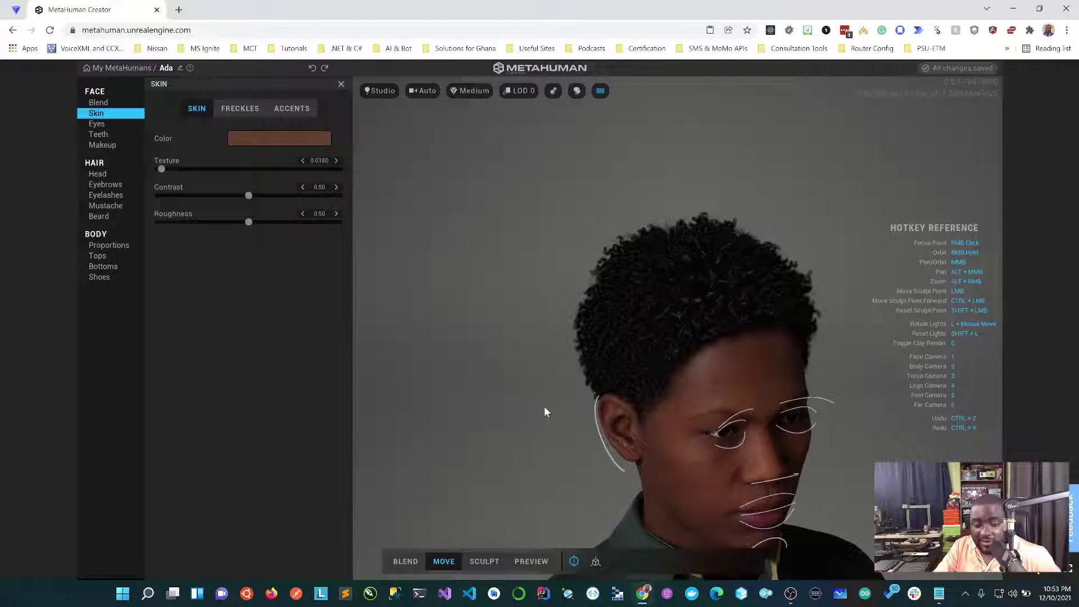
middle_click_drag(544, 406, 566, 454)
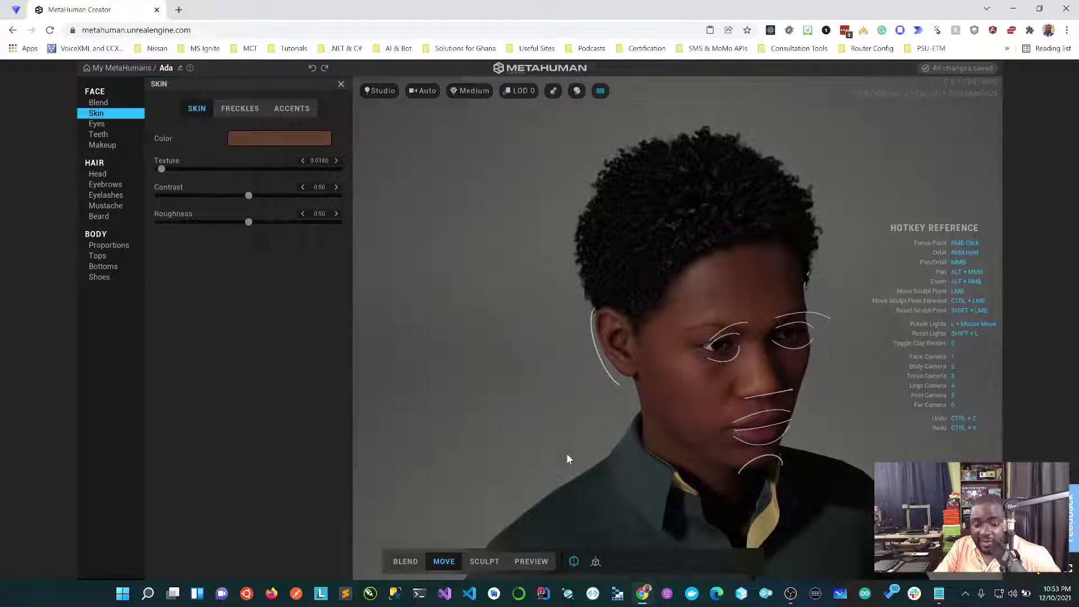
Step: Switch face editing from Move to Blend mode
middle_click_drag(557, 352, 637, 337)
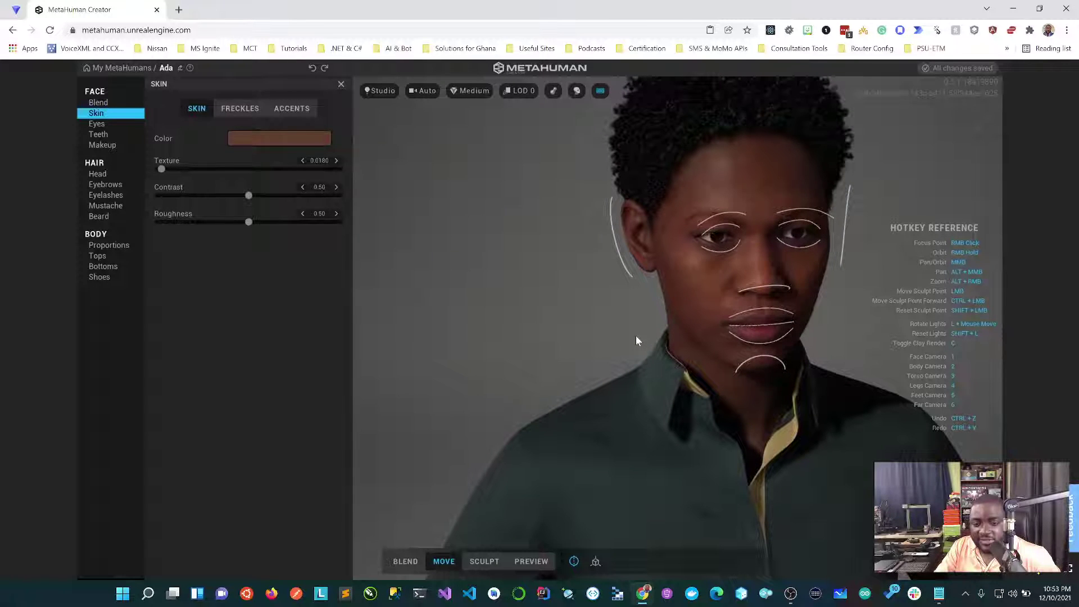
scroll(637, 340, "up", 2)
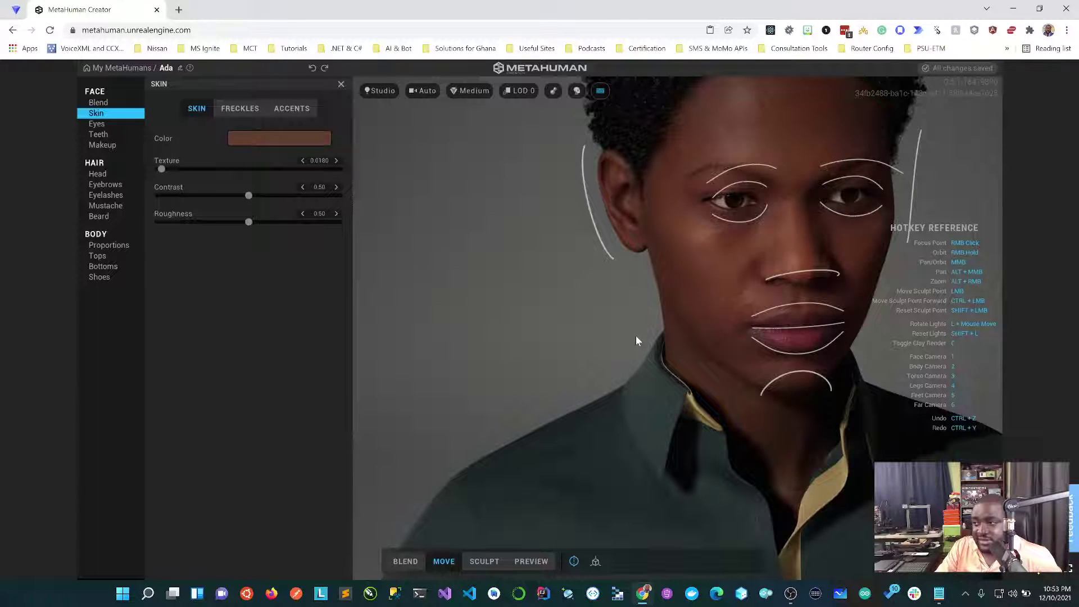
scroll(637, 341, "down", 2)
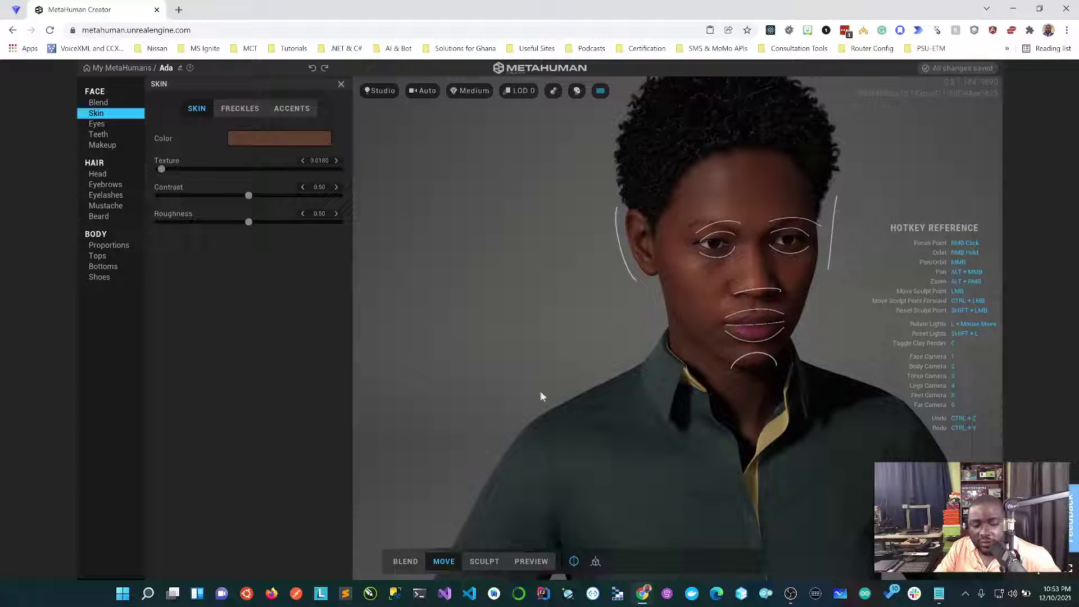
left_click(400, 561)
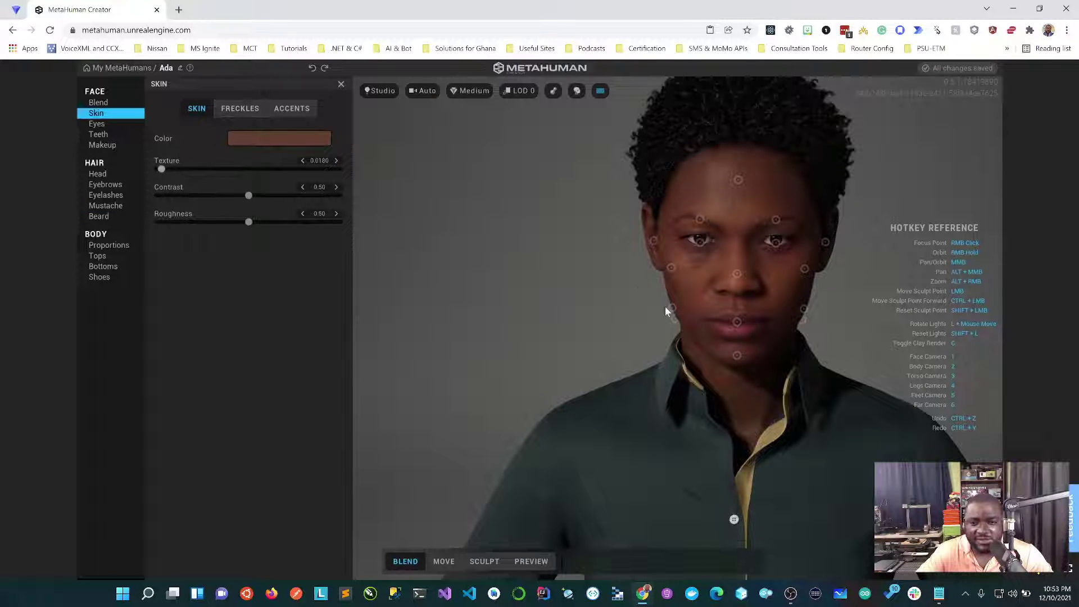
Step: Examine the facial skin up close from the front and from a three-quarter angle
scroll(665, 306, "up", 3)
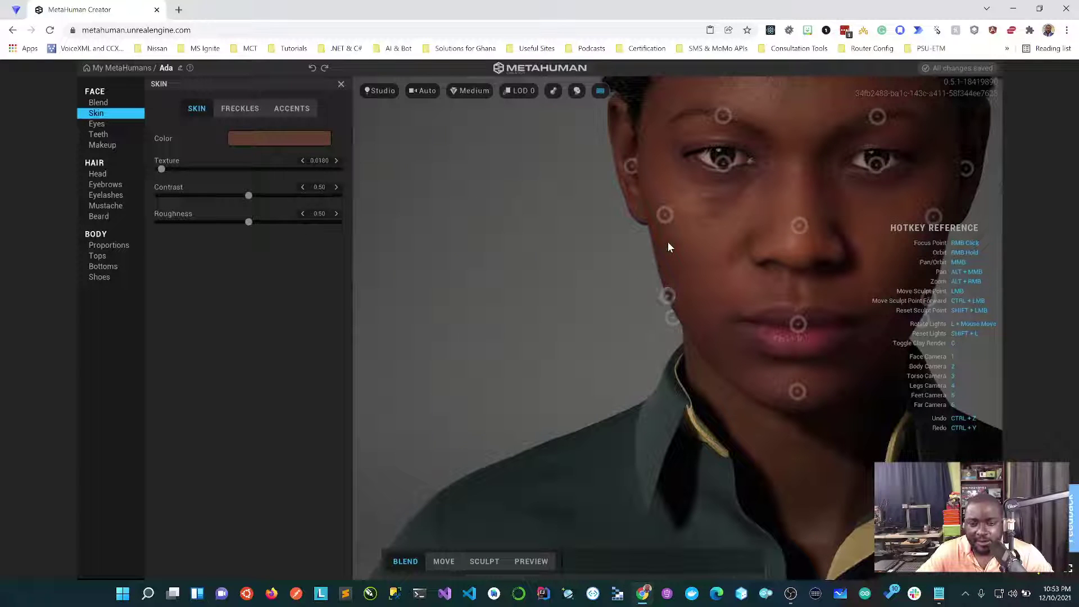
middle_click_drag(632, 317, 632, 320)
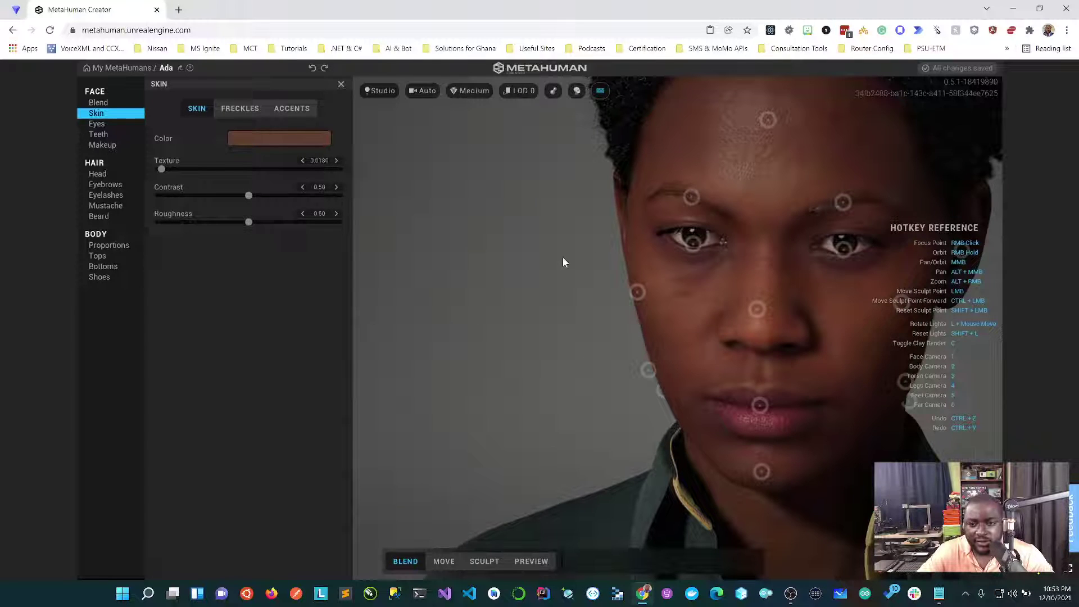
scroll(564, 263, "up", 3)
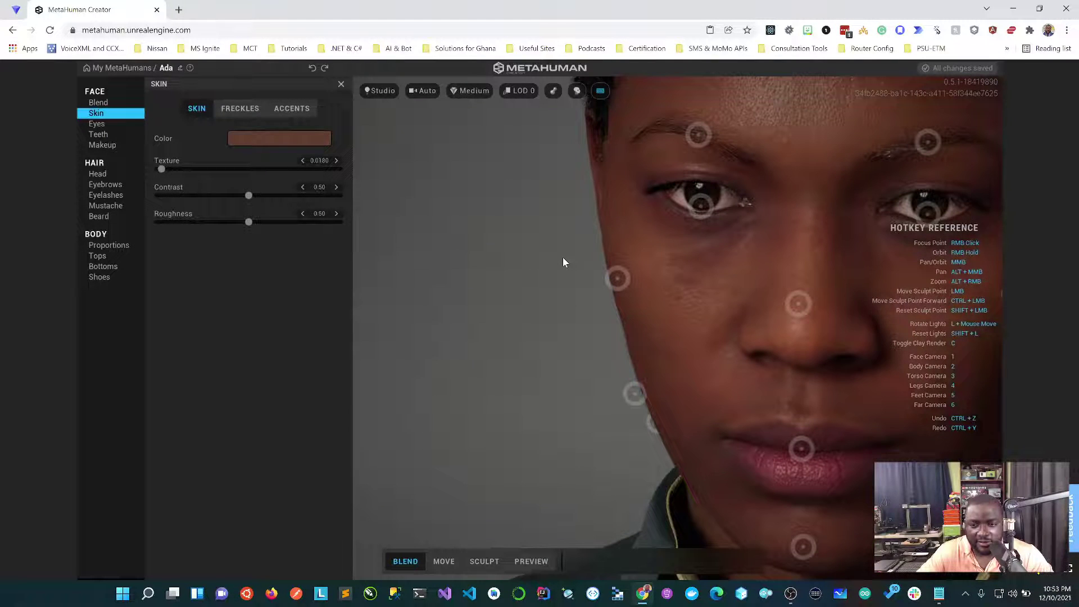
scroll(564, 262, "down", 1)
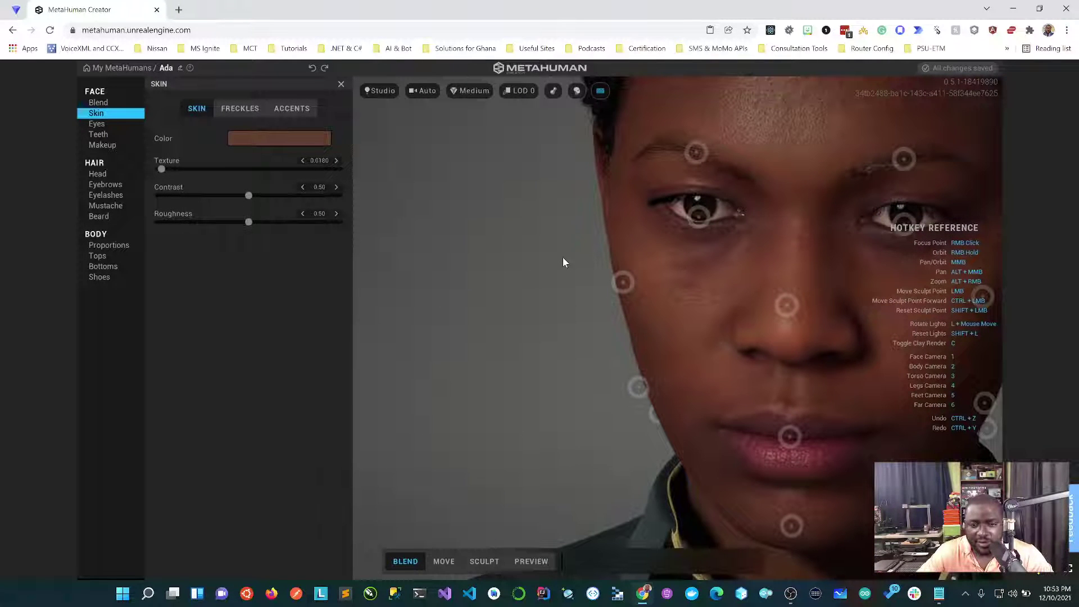
scroll(564, 262, "down", 1)
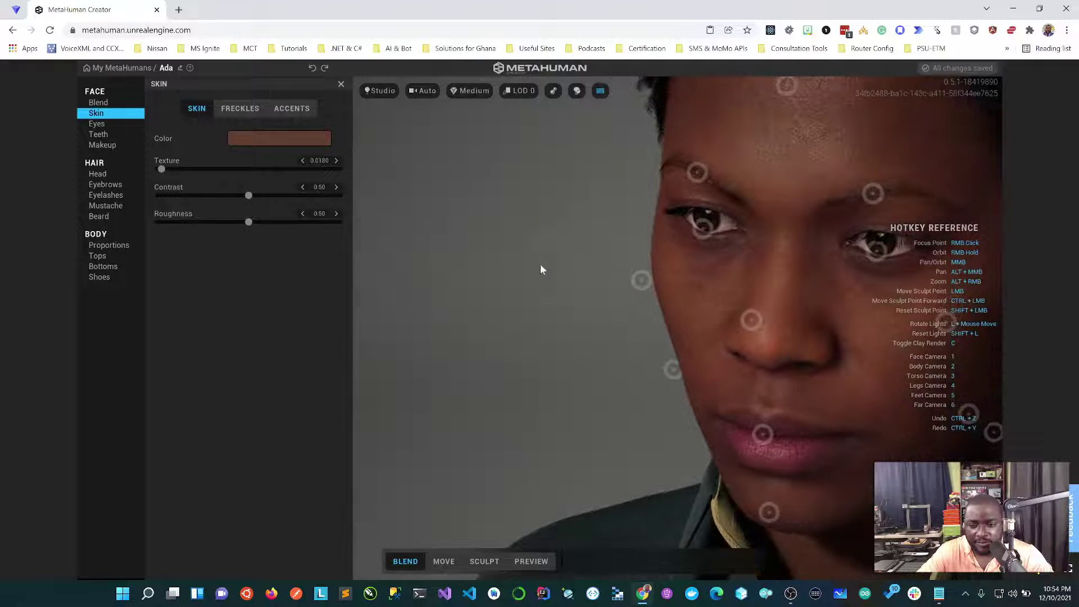
right_click_drag(551, 264, 662, 261)
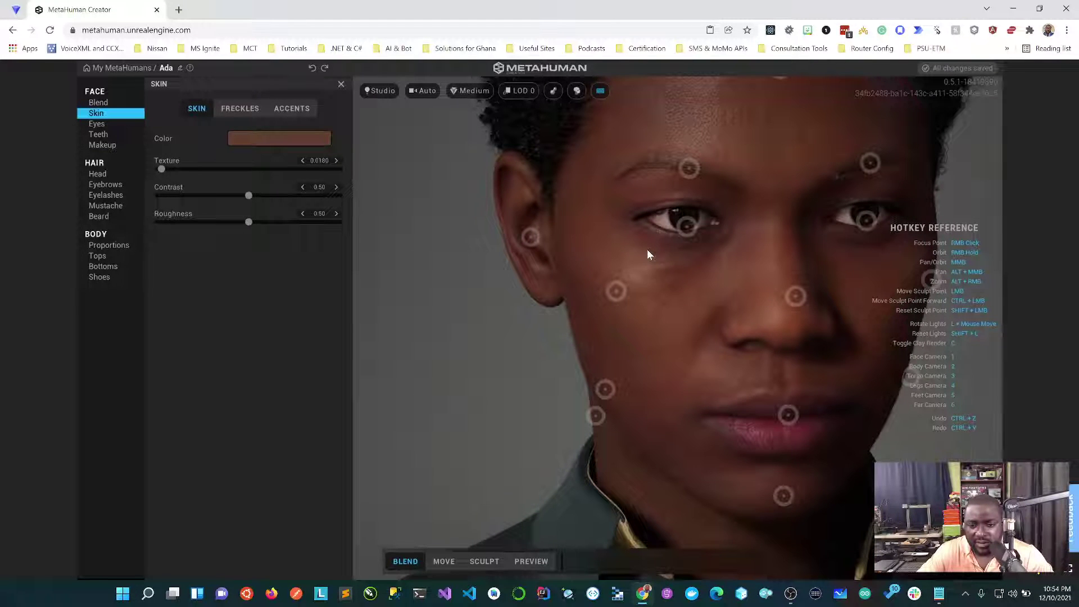
Step: Set the skin's Texture to 0.0931, Contrast to 0.46 and Roughness to 0.53
scroll(647, 250, "down", 2)
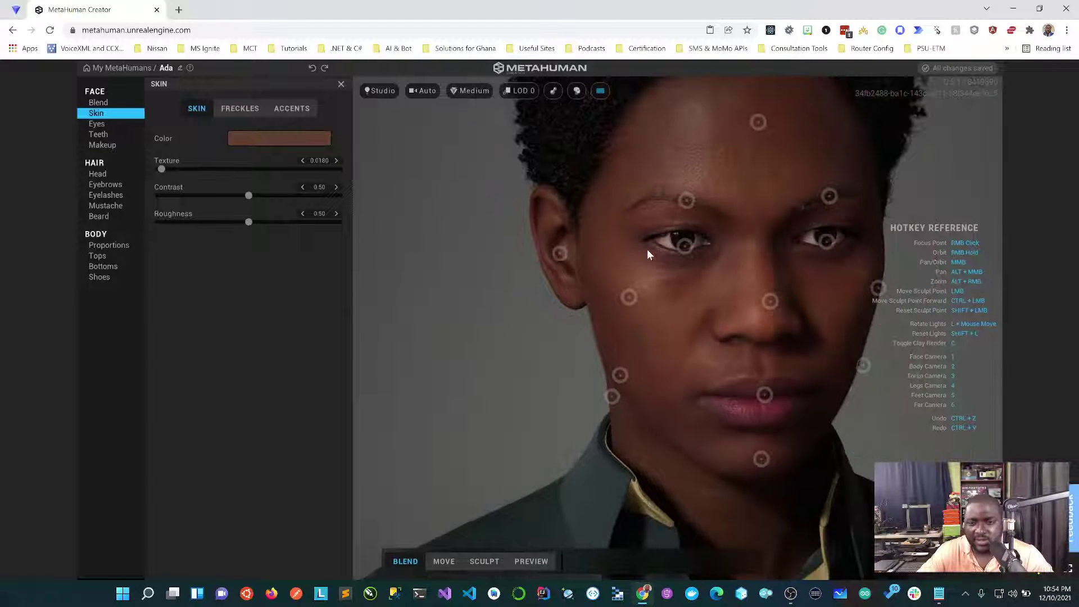
left_click(181, 169)
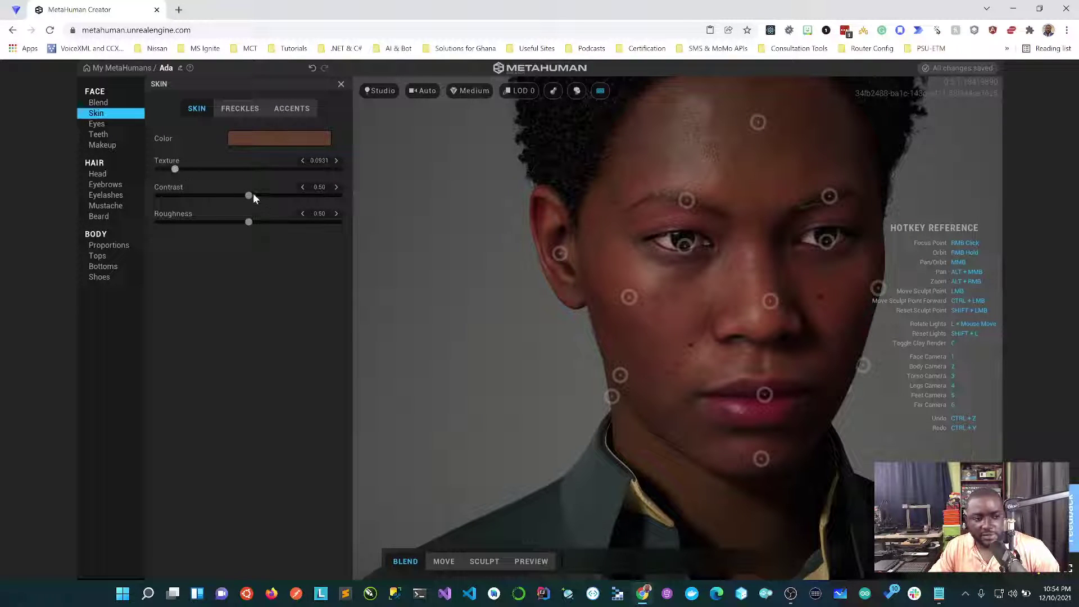
left_click_drag(249, 196, 242, 197)
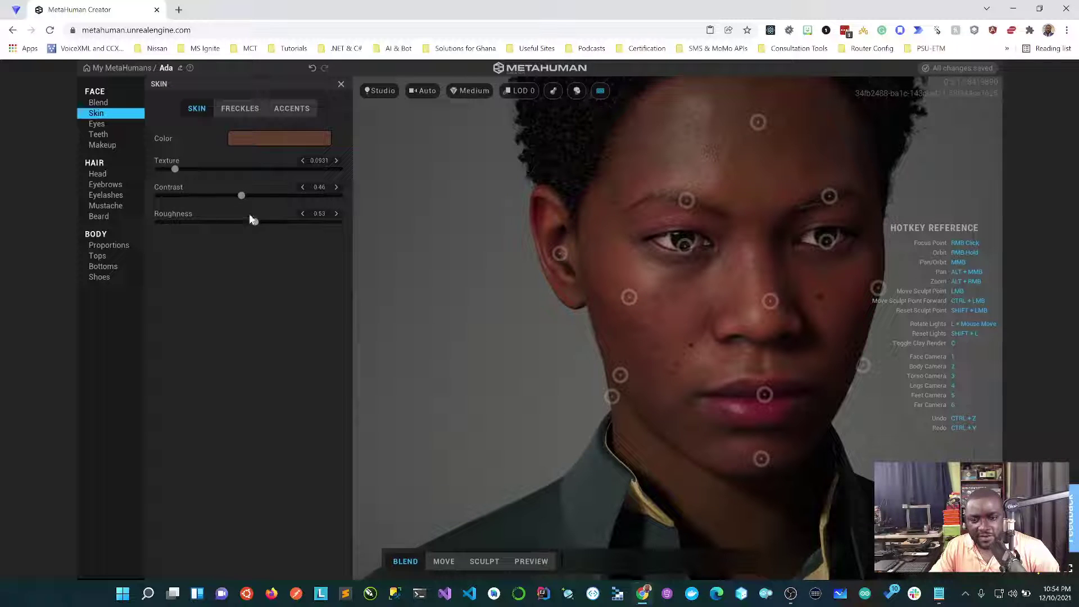
Step: Try the light freckle pattern next to None on the face, and reset the freckles to None
left_click(252, 113)
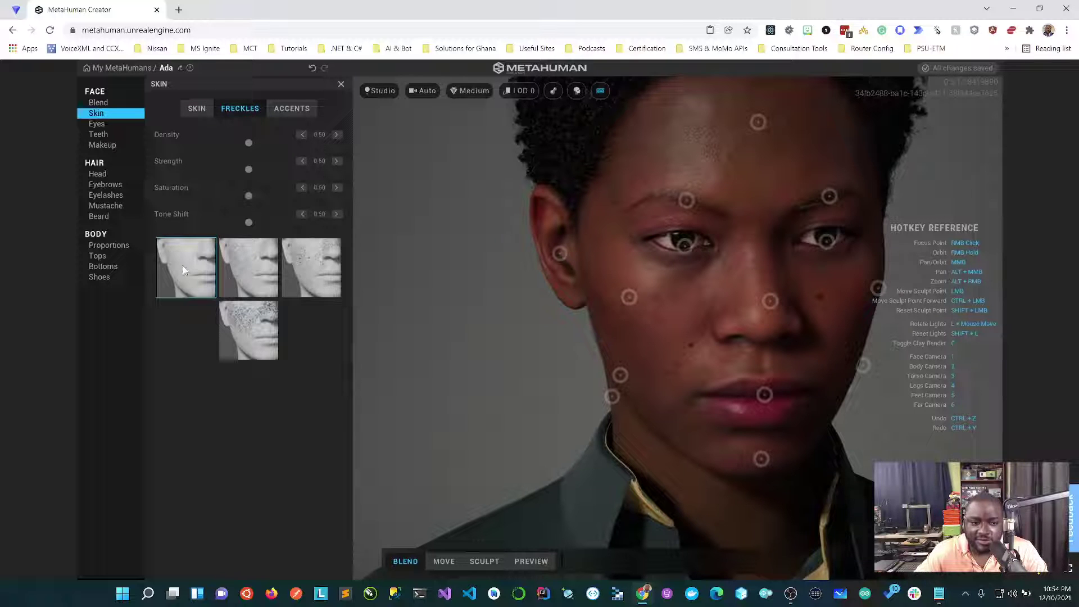
left_click(242, 264)
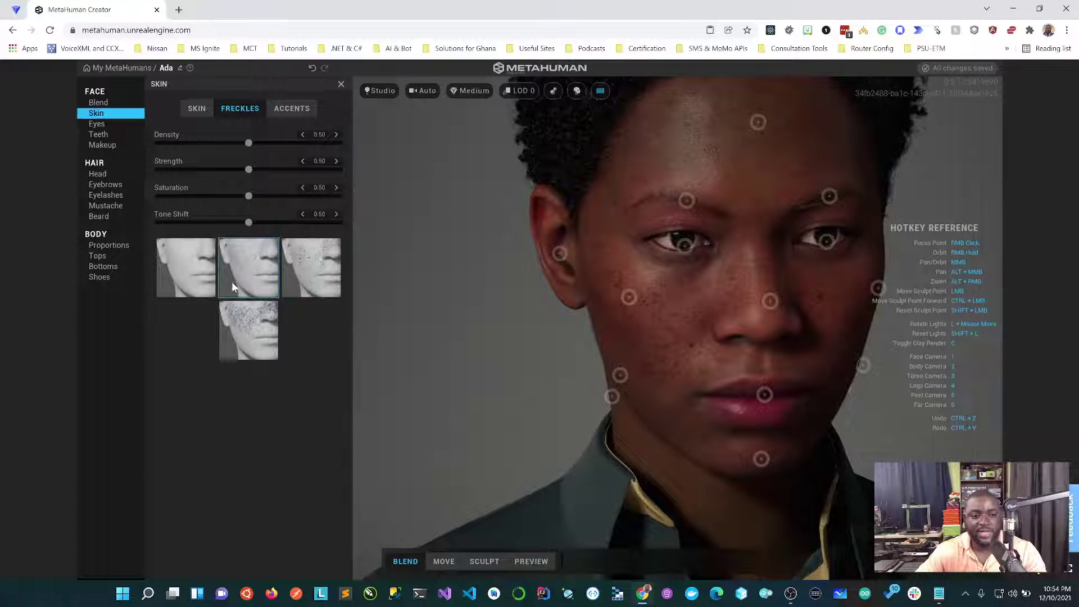
left_click(206, 282)
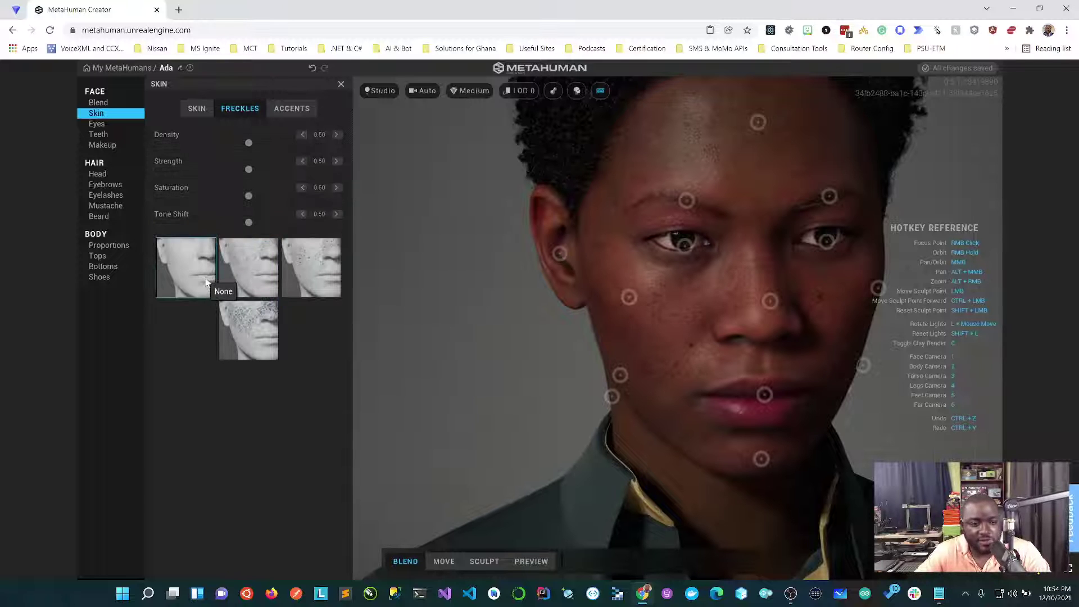
Step: Review the skin Accents, the eye presets and the Teeth settings
left_click(291, 110)
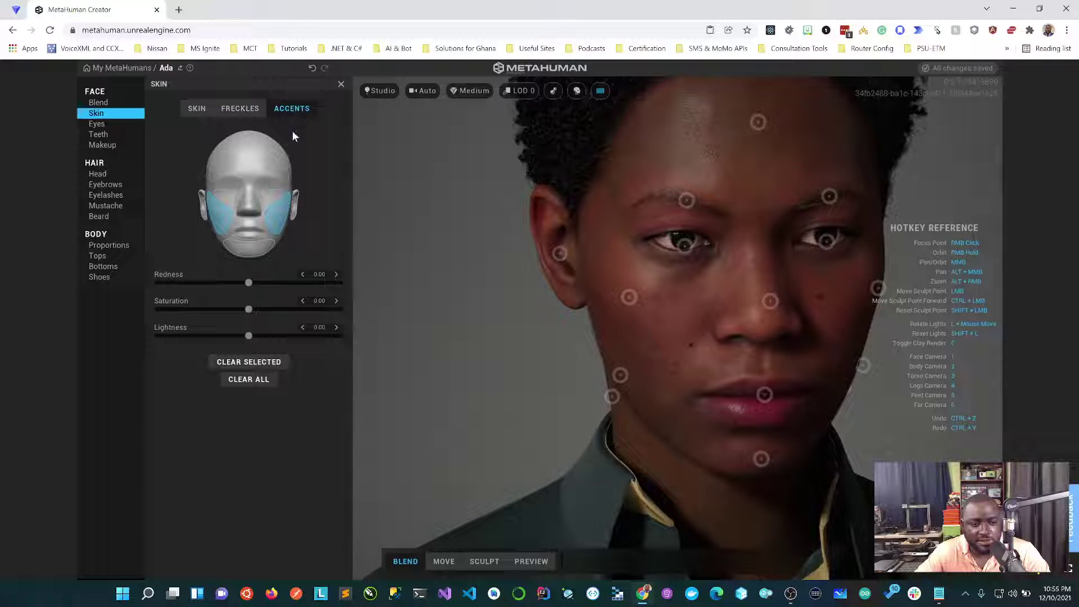
left_click(99, 124)
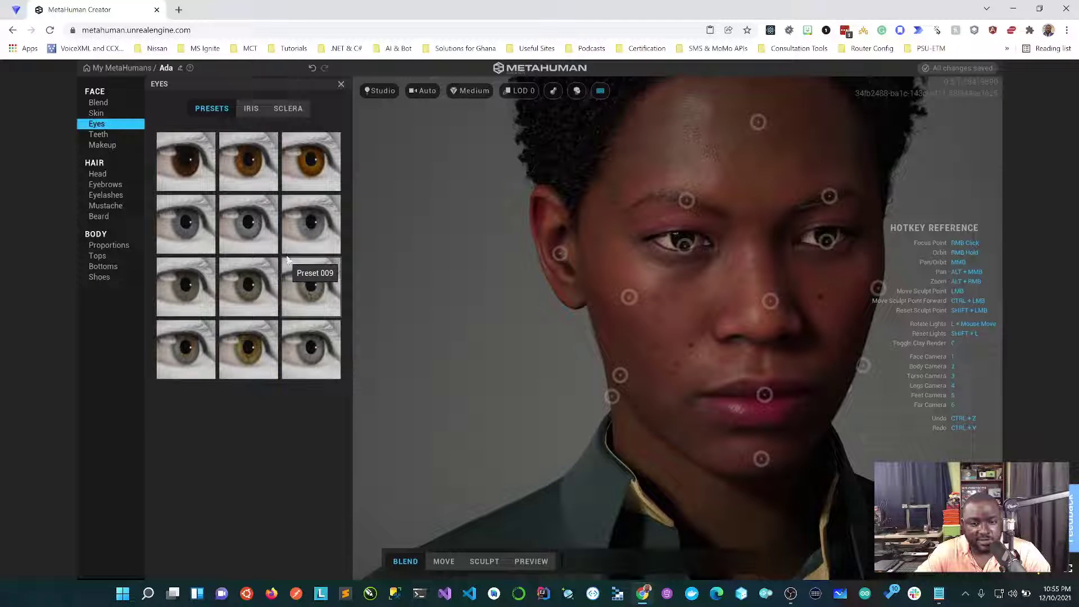
left_click(100, 135)
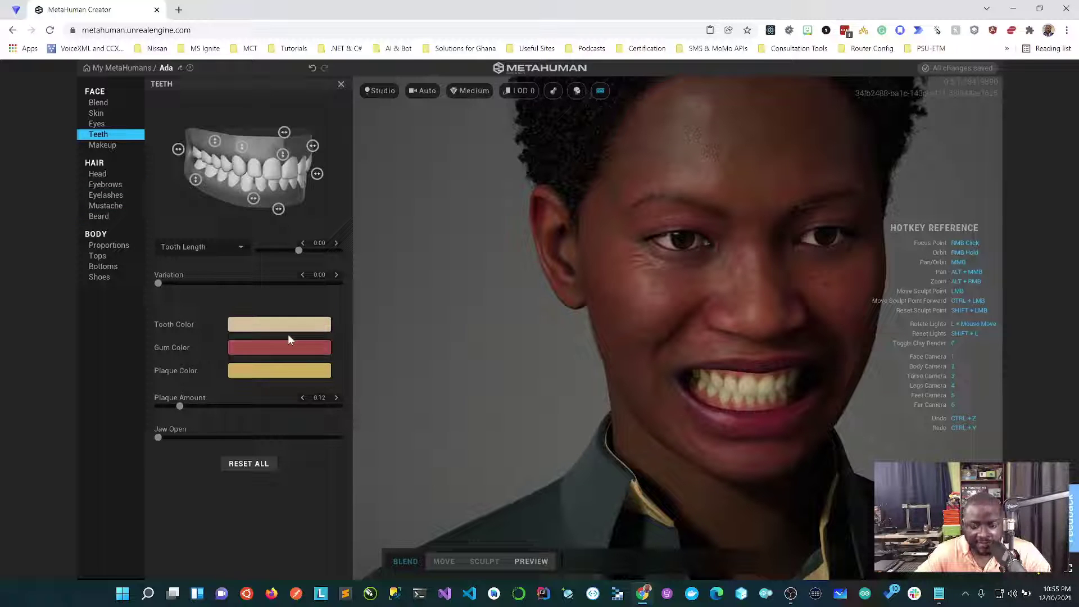
Step: Enable foundation in the face's Makeup settings
left_click(100, 148)
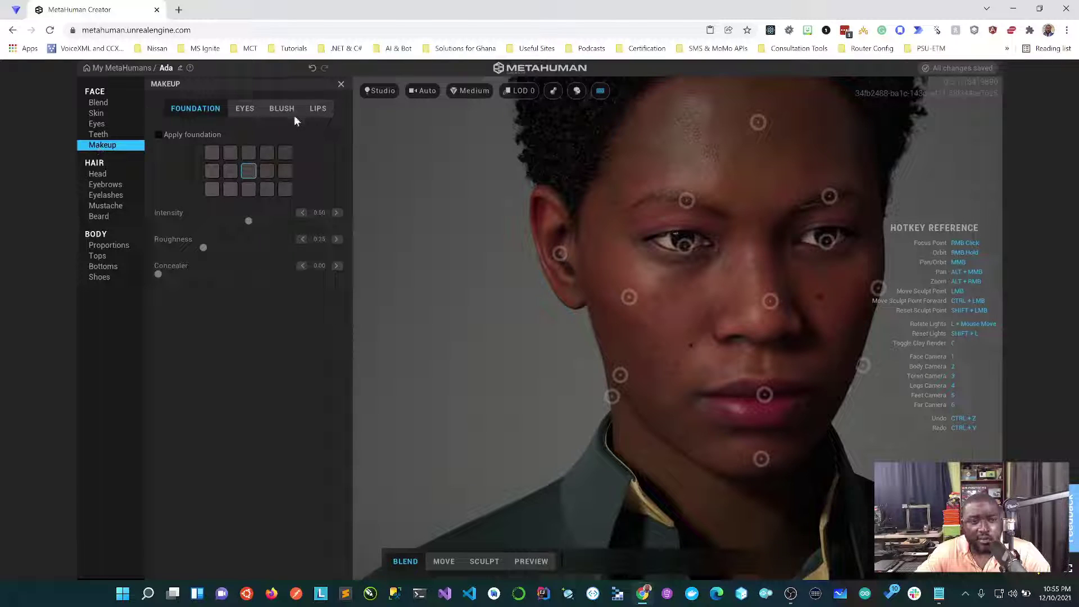
left_click(158, 135)
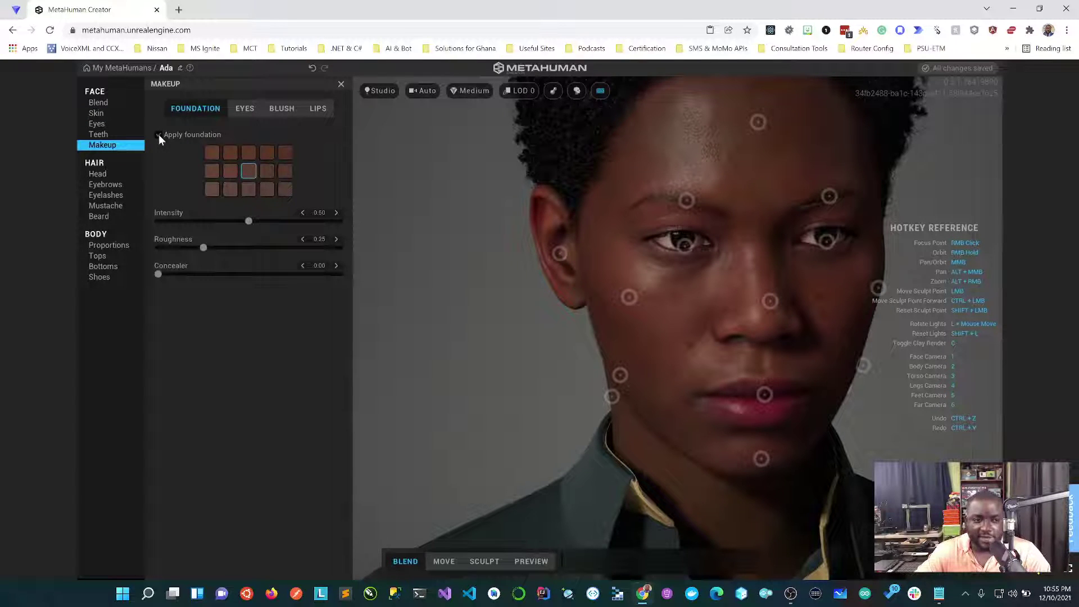
Step: Revisit the Skin settings, the eye presets, the Iris options and the Teeth settings
left_click(100, 121)
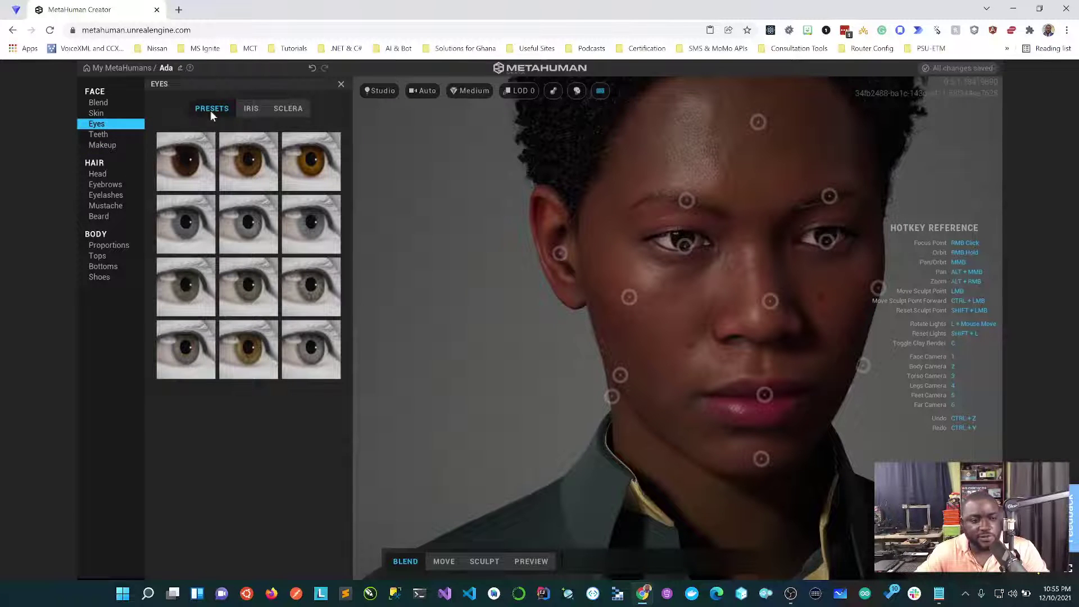
left_click(96, 114)
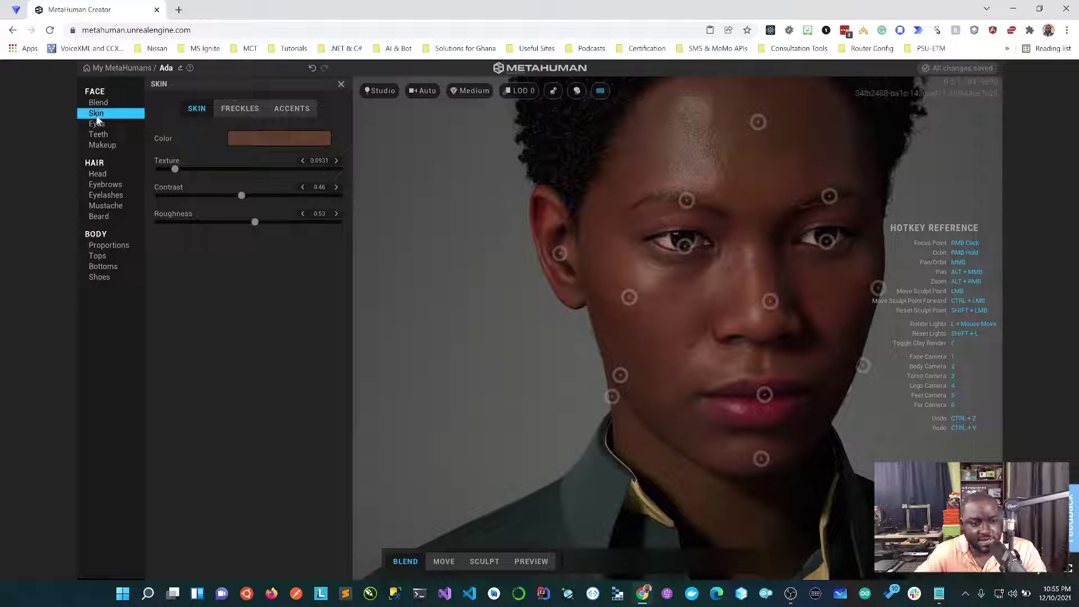
left_click(99, 124)
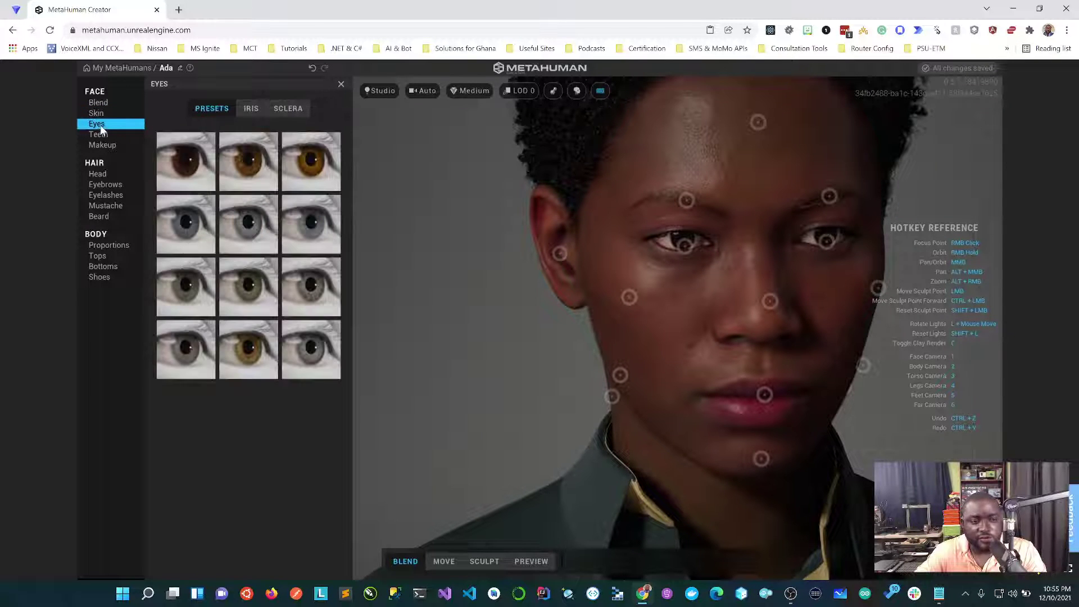
left_click(249, 109)
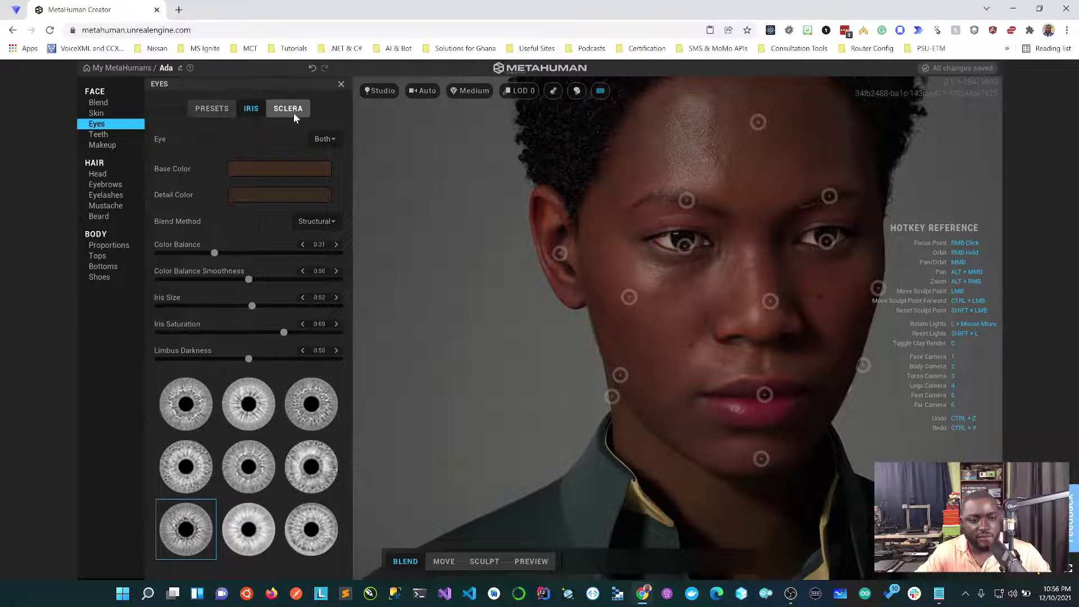
left_click(103, 134)
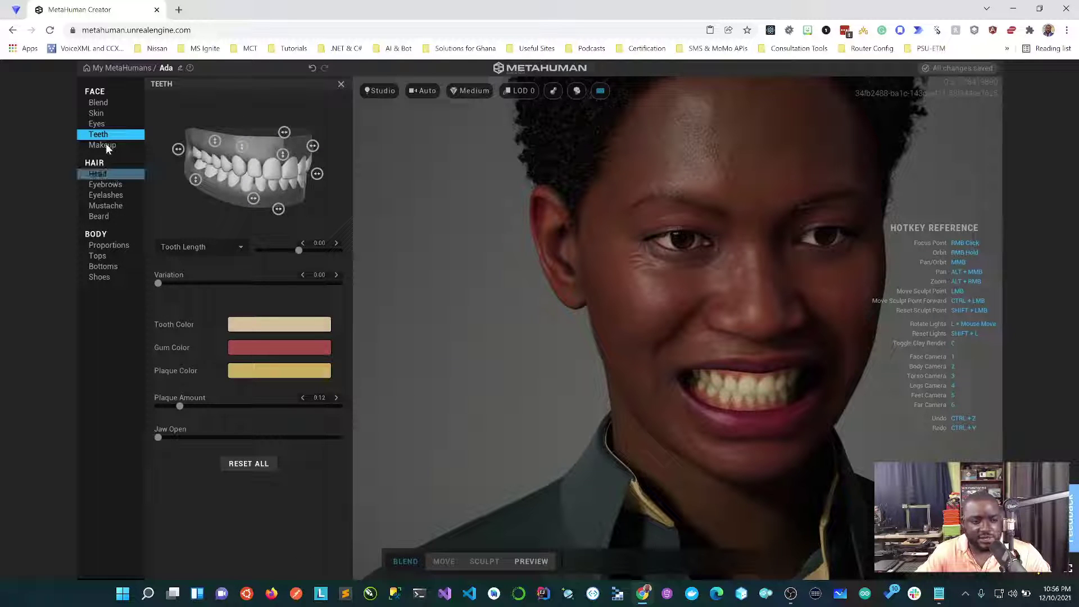
Step: Review the eye, blush and lip makeup options, and set the foundation's Intensity to 0.55
left_click(105, 144)
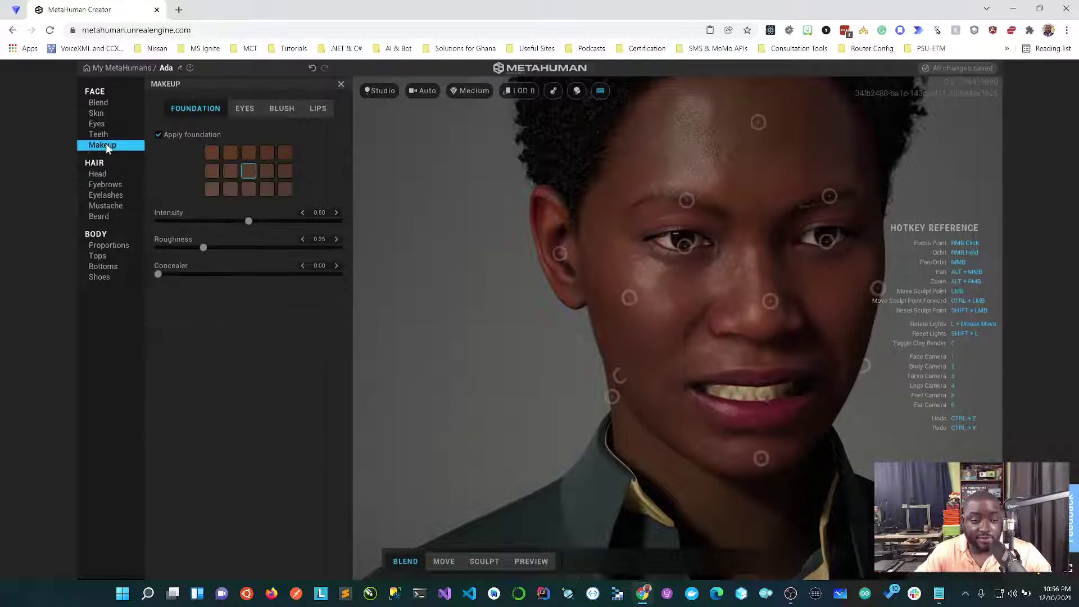
left_click(245, 109)
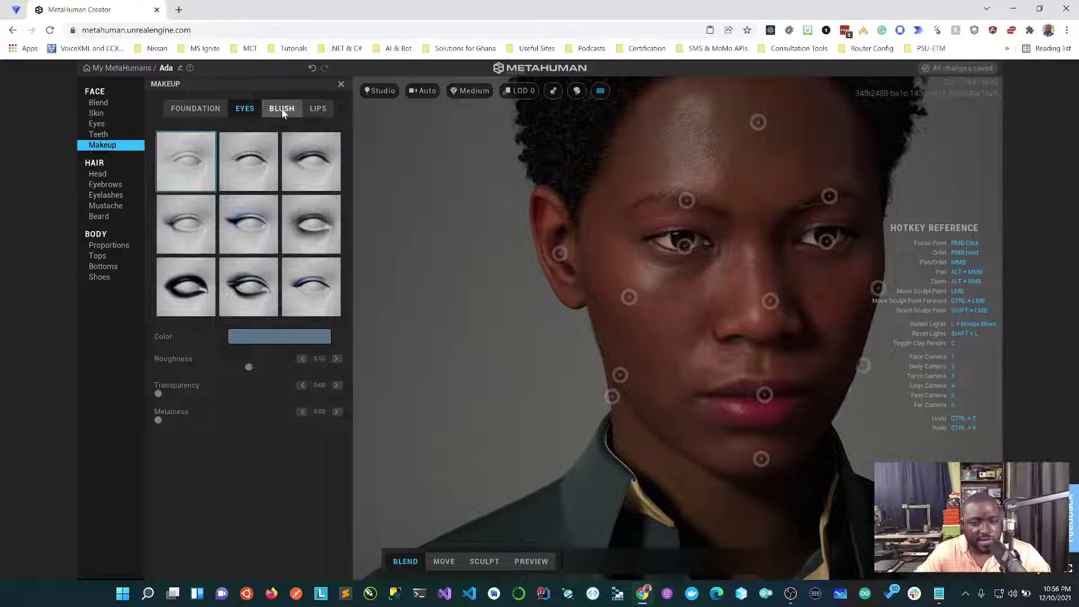
left_click(281, 109)
left_click(315, 110)
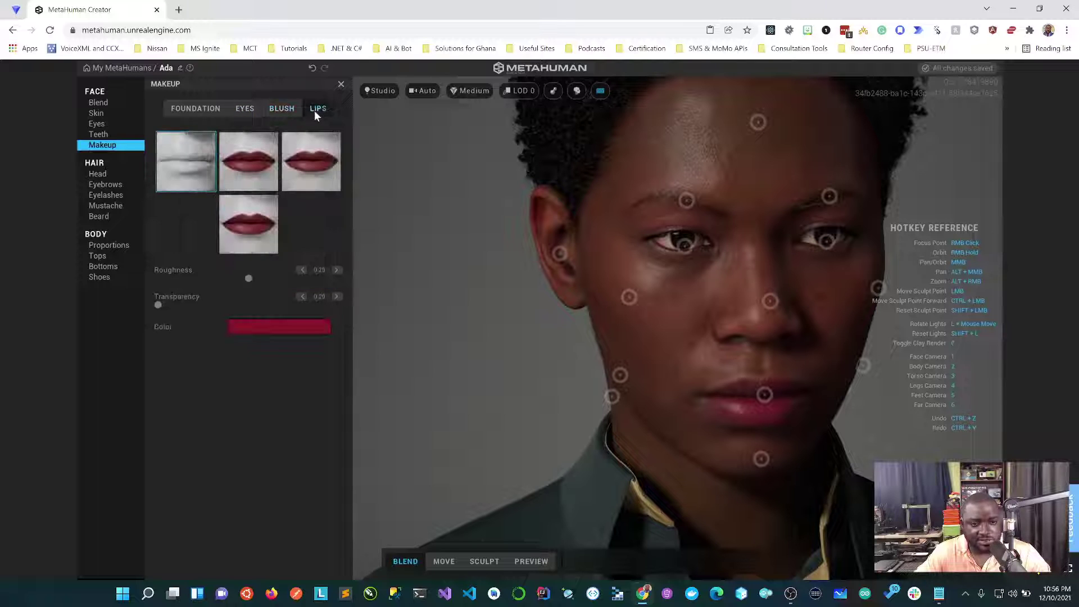
left_click(197, 106)
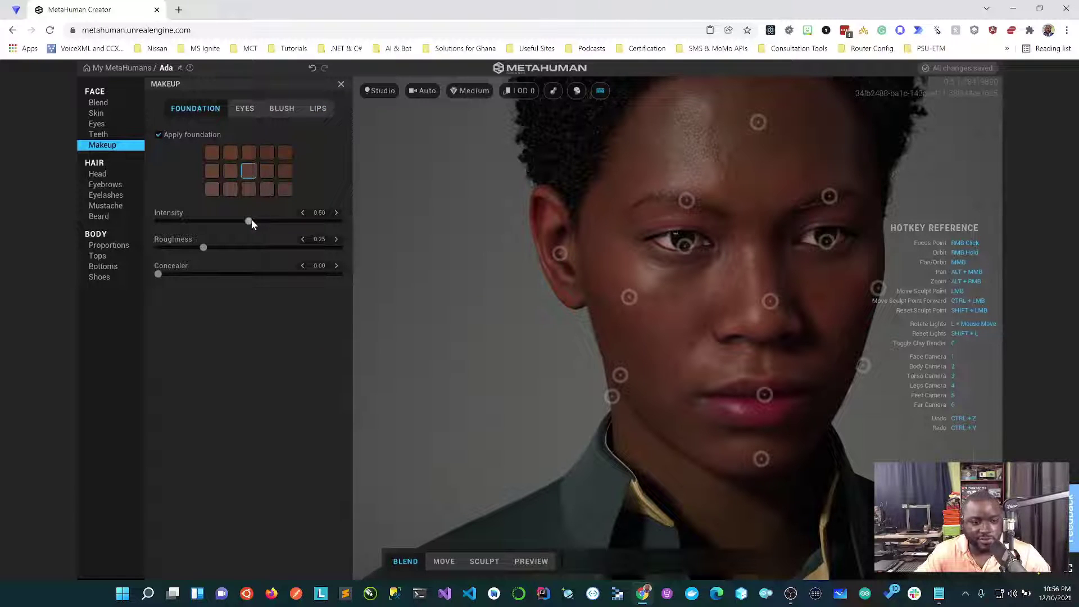
left_click_drag(250, 221, 259, 221)
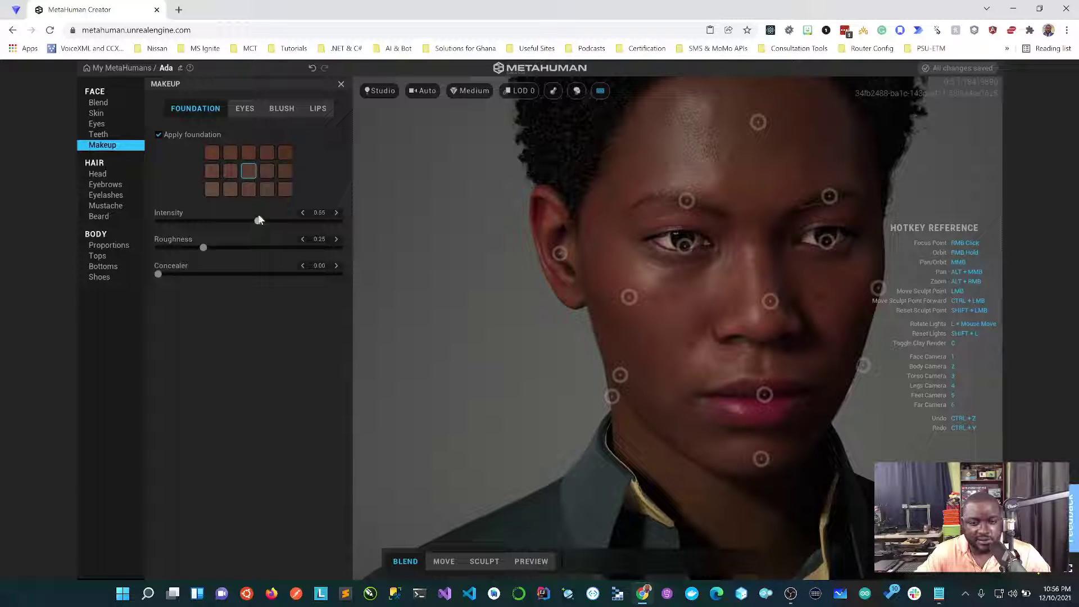
Step: Try the thick all-round liner and Classic Bar eye makeup styles, and select Panda Smudge
left_click(251, 109)
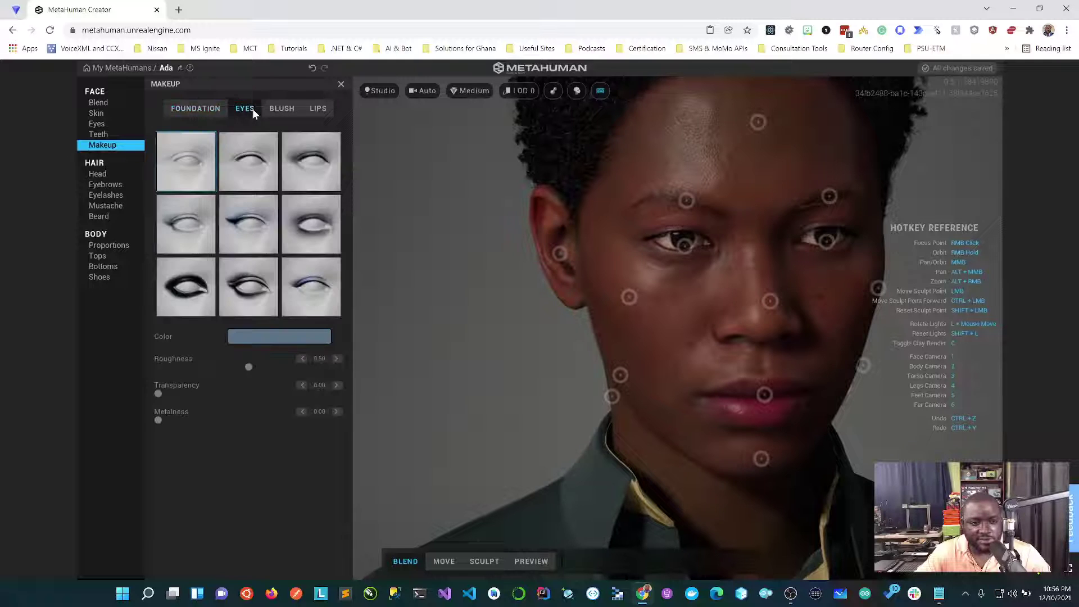
left_click(189, 289)
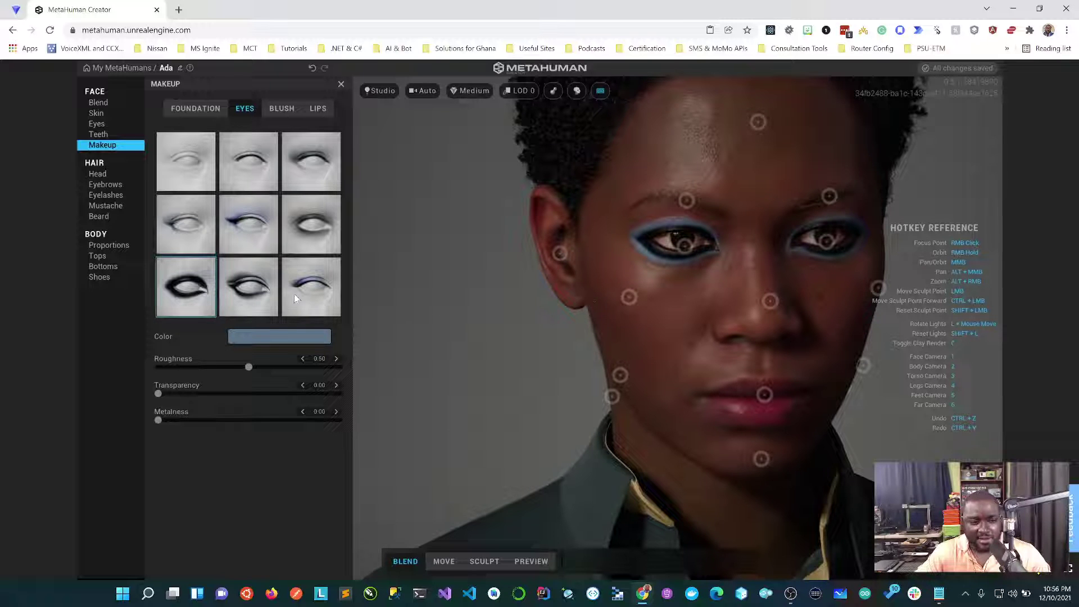
left_click(309, 282)
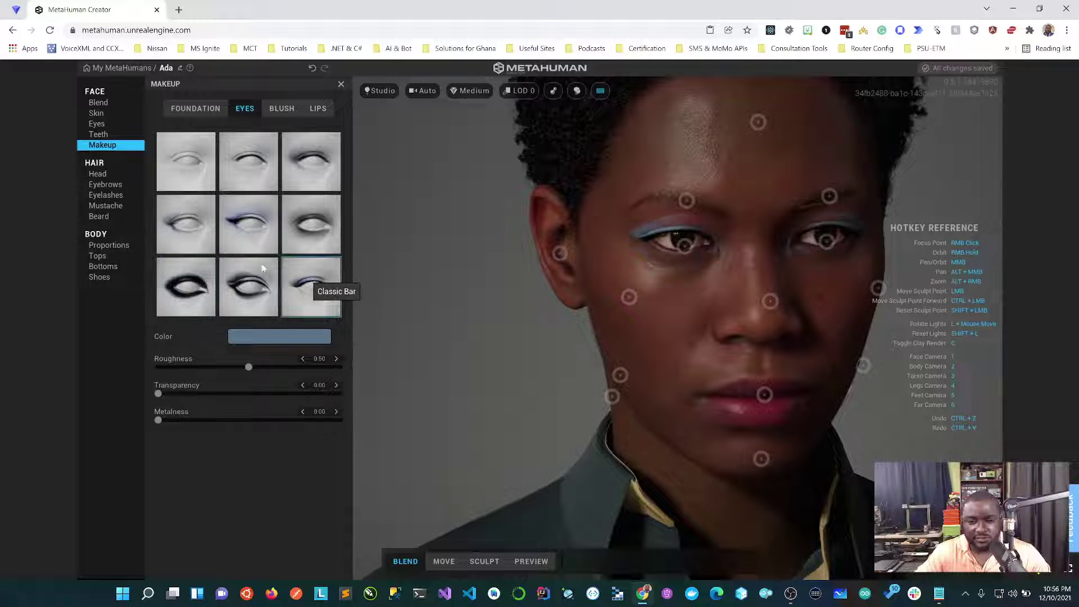
left_click(301, 227)
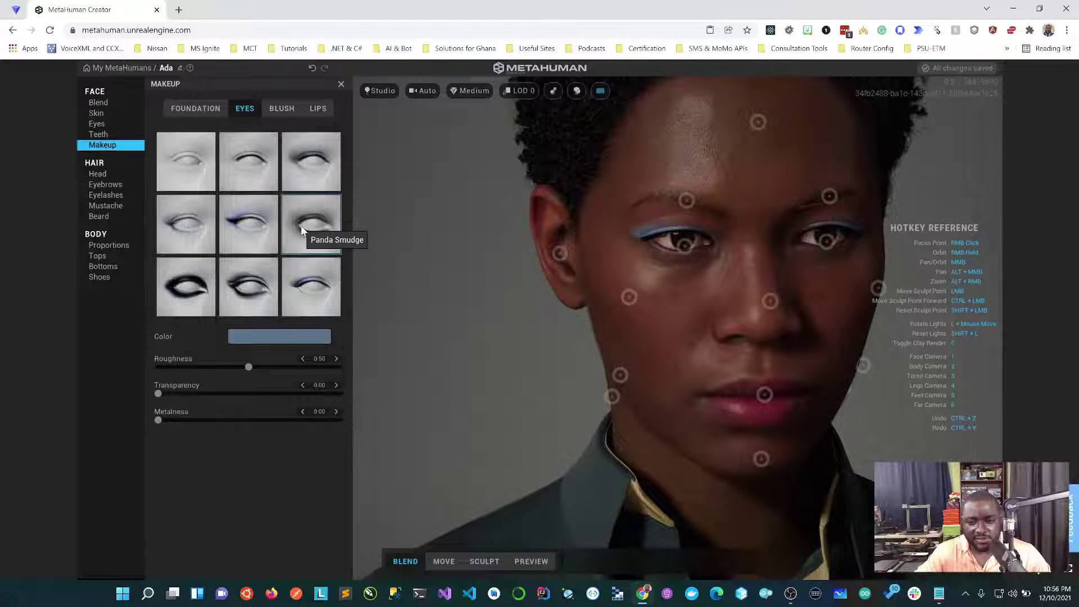
Step: Try the winged liner and Soft Smokey eye makeup styles, and apply Double Mod
left_click(234, 226)
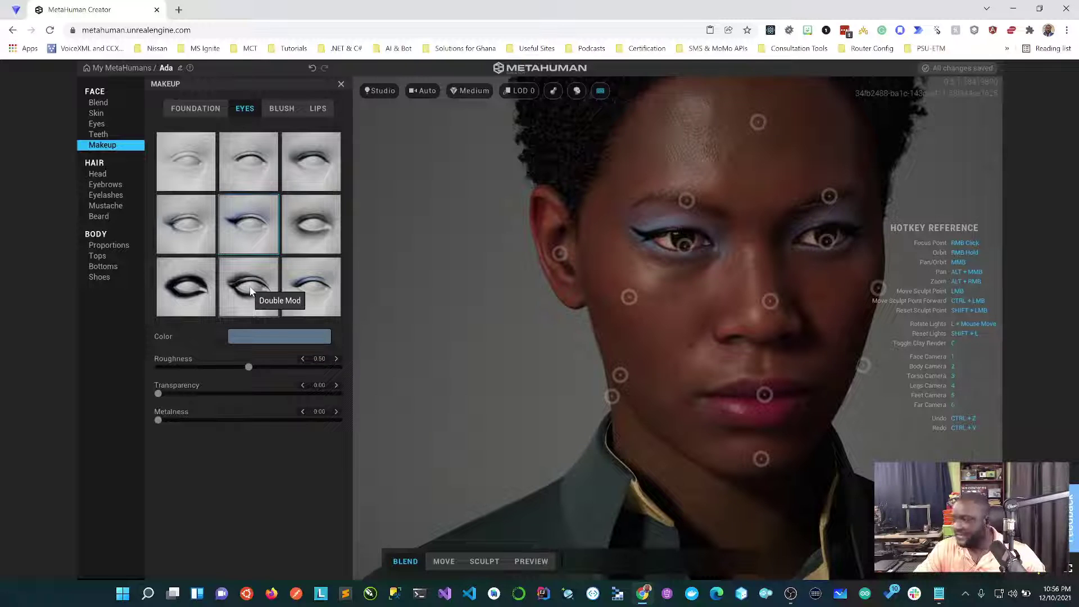
left_click(250, 292)
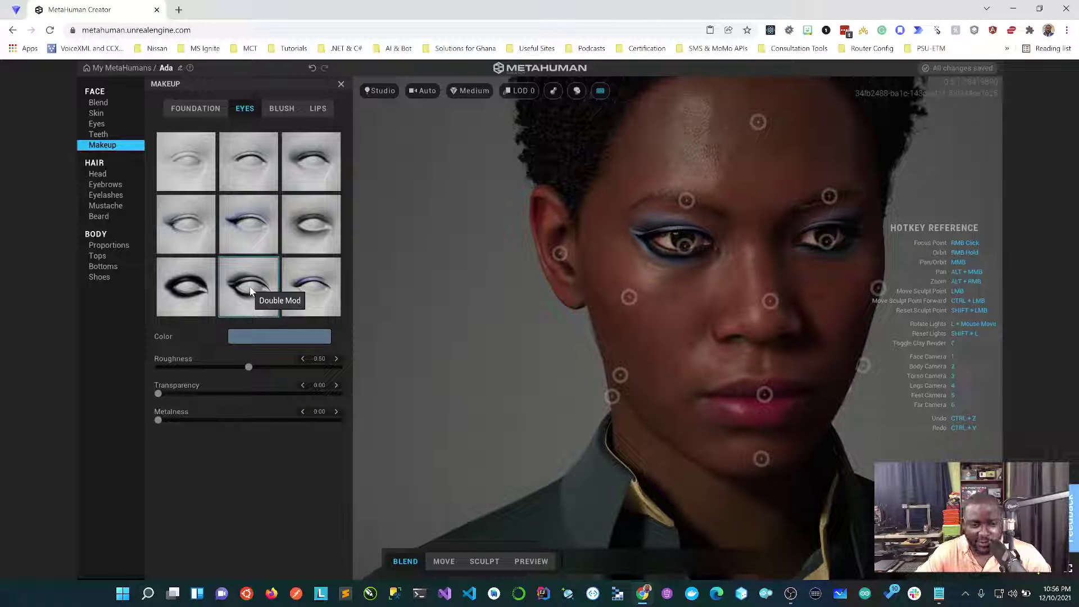
left_click(306, 167)
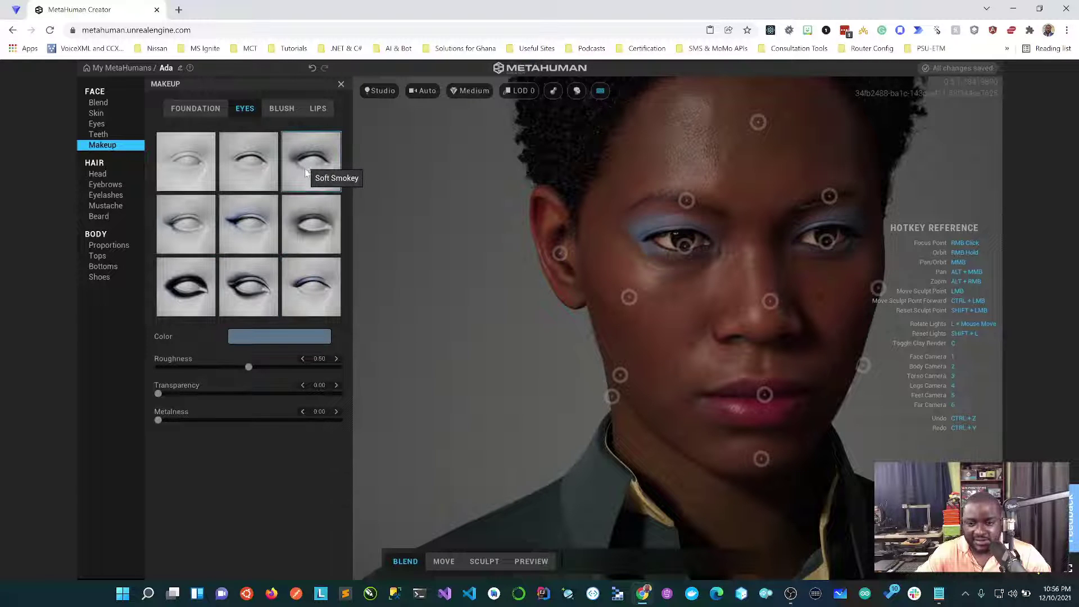
left_click(244, 279)
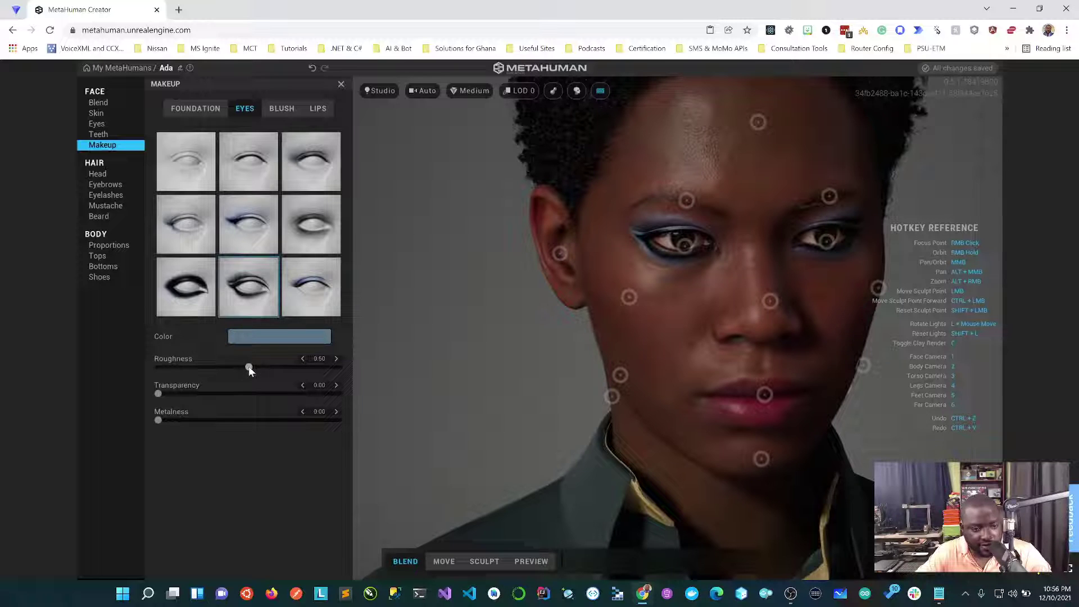
Step: Set the eye makeup to a custom pale yellow, hex FFE274
left_click(259, 339)
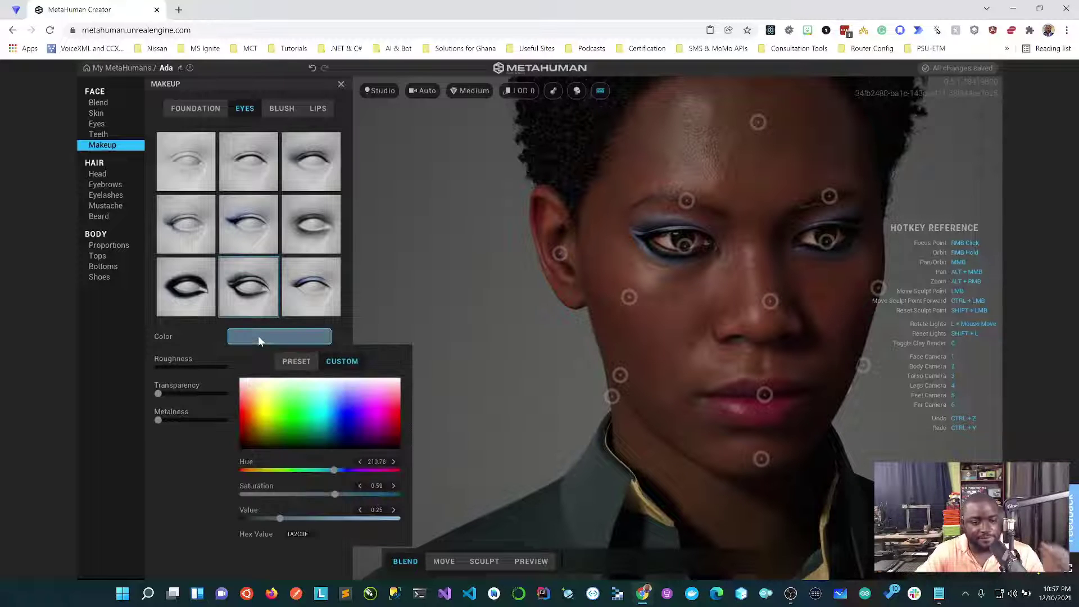
left_click(259, 392)
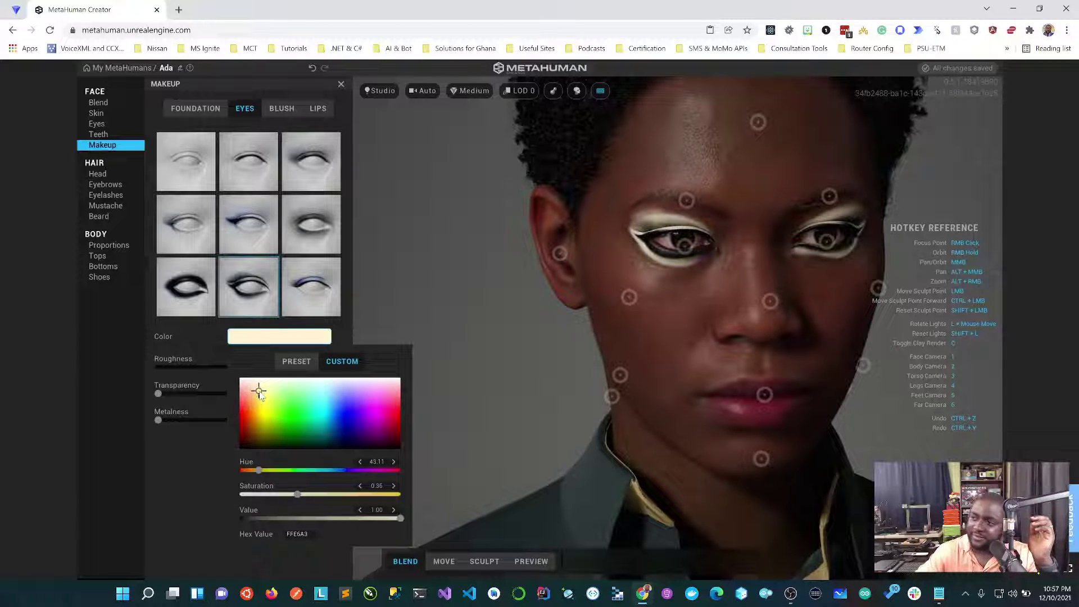
left_click(261, 398)
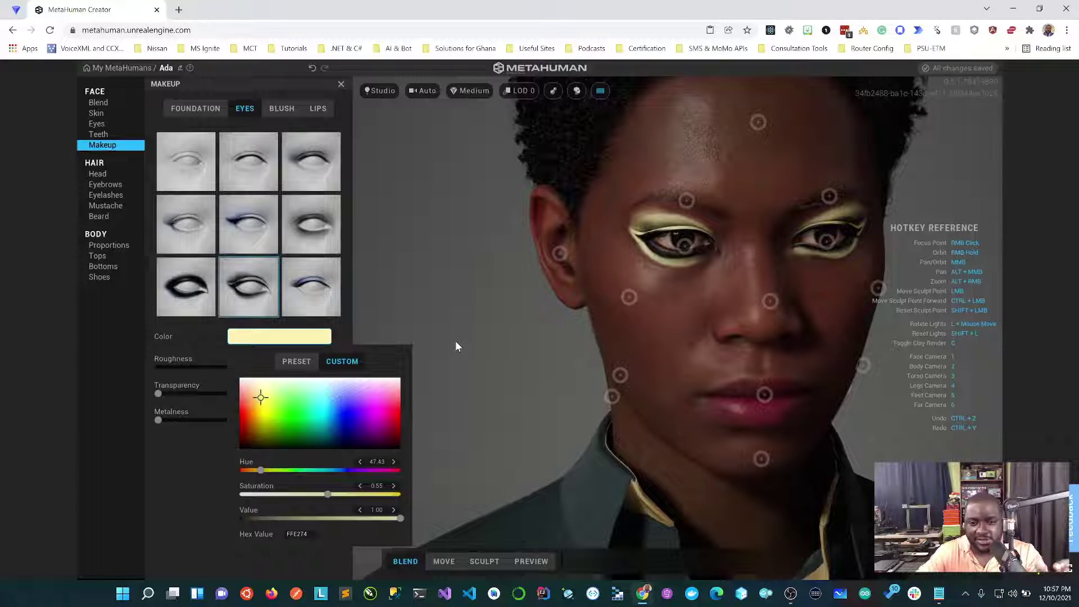
left_click(459, 354)
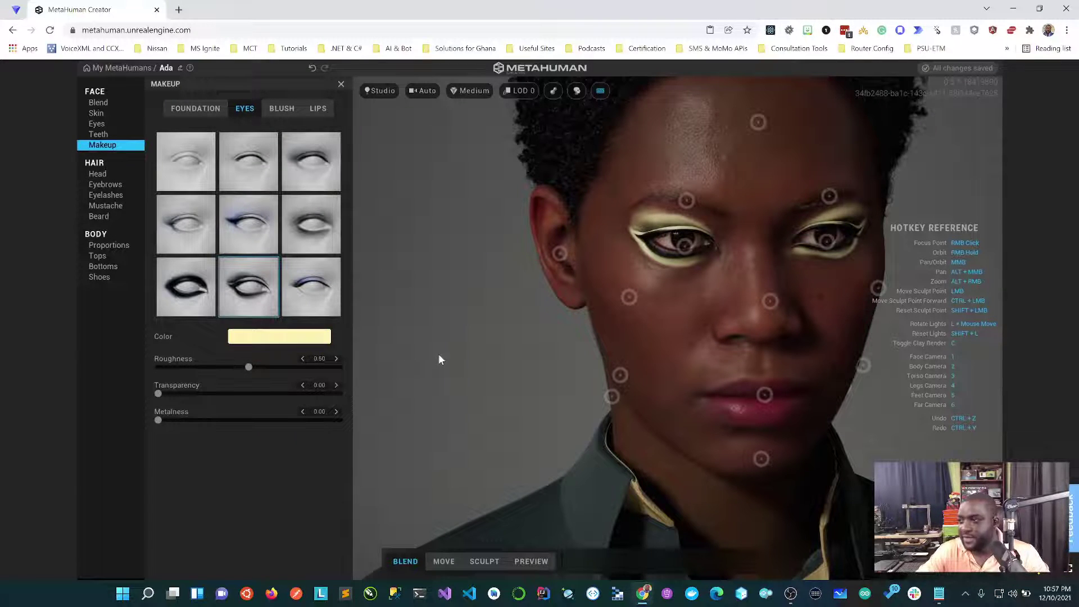
Step: Apply the first full red lipstick style in the Lips makeup settings, and inspect the face up close and from afar
left_click(290, 113)
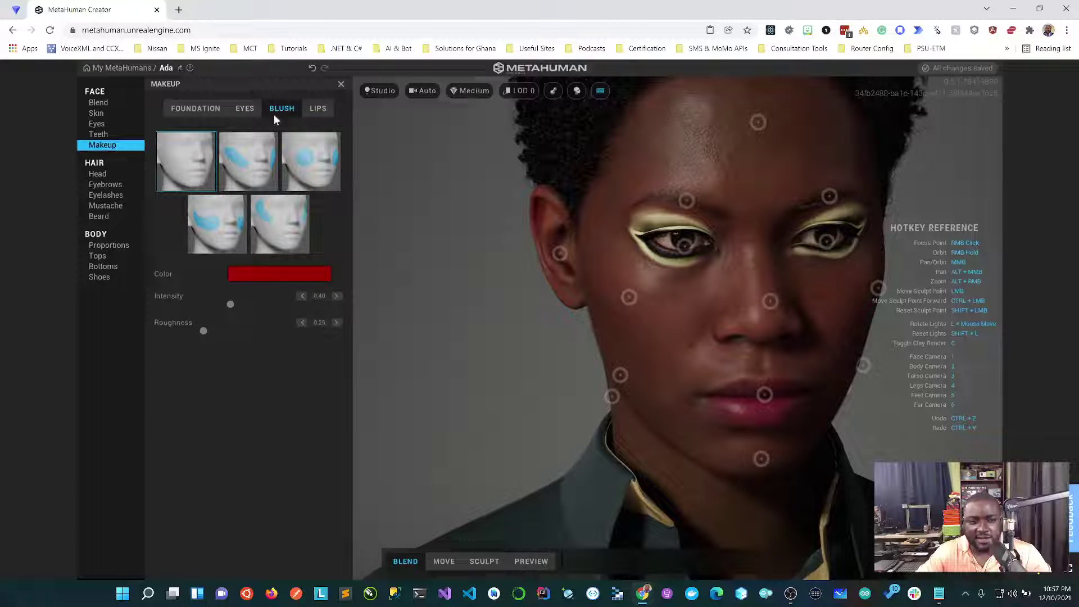
left_click(316, 109)
left_click(257, 176)
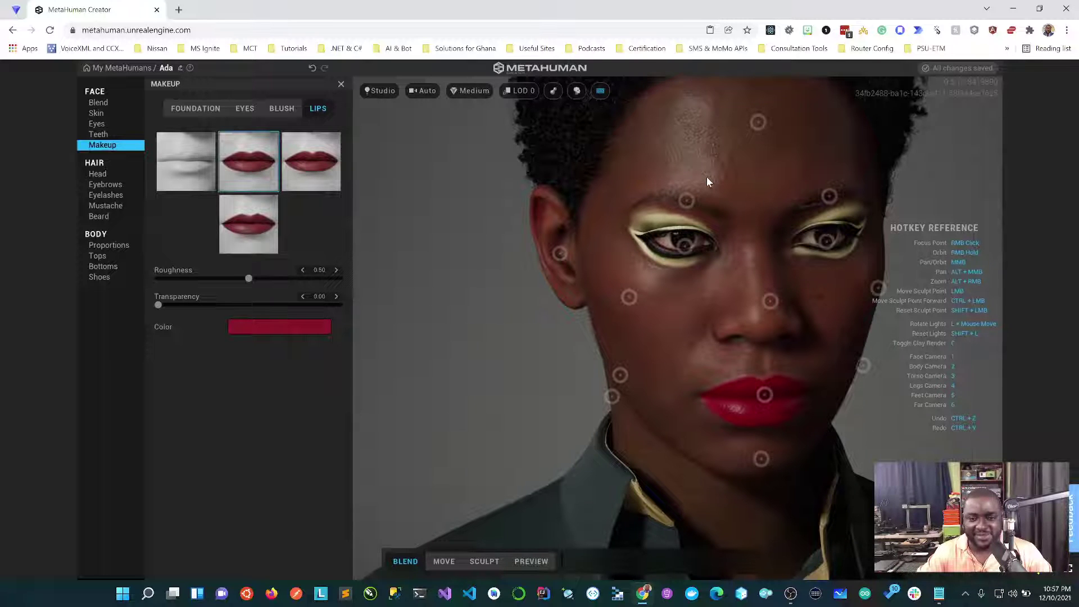
scroll(706, 177, "up", 3)
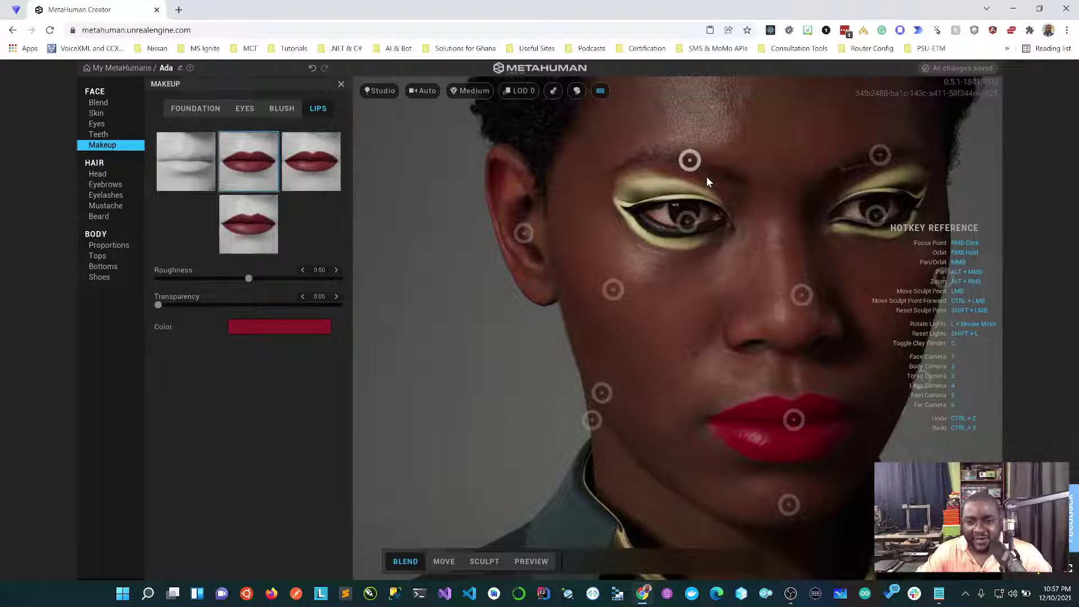
scroll(706, 176, "down", 3)
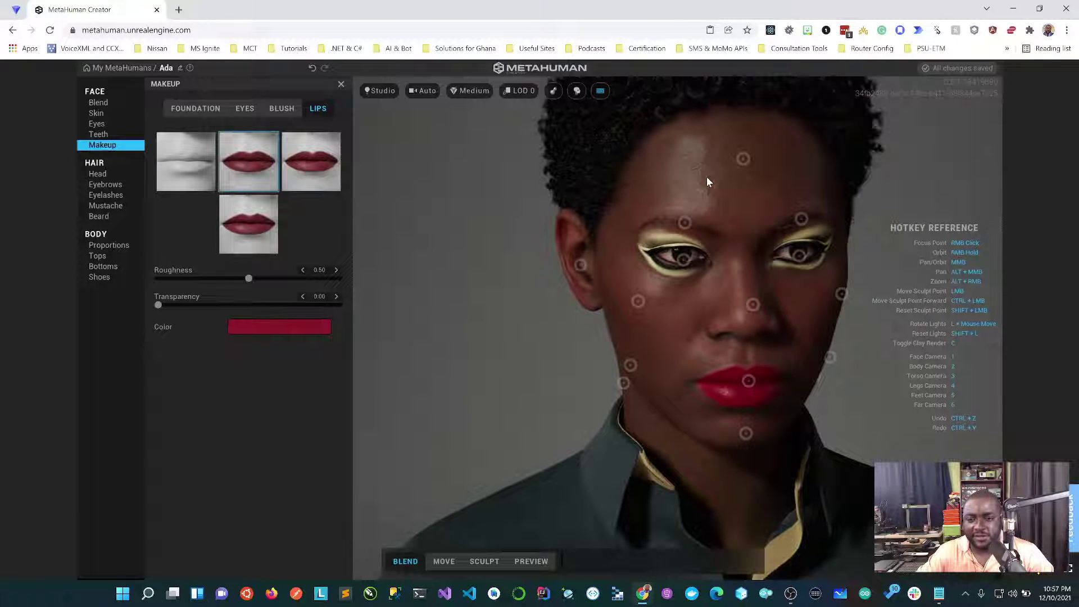
scroll(706, 177, "down", 3)
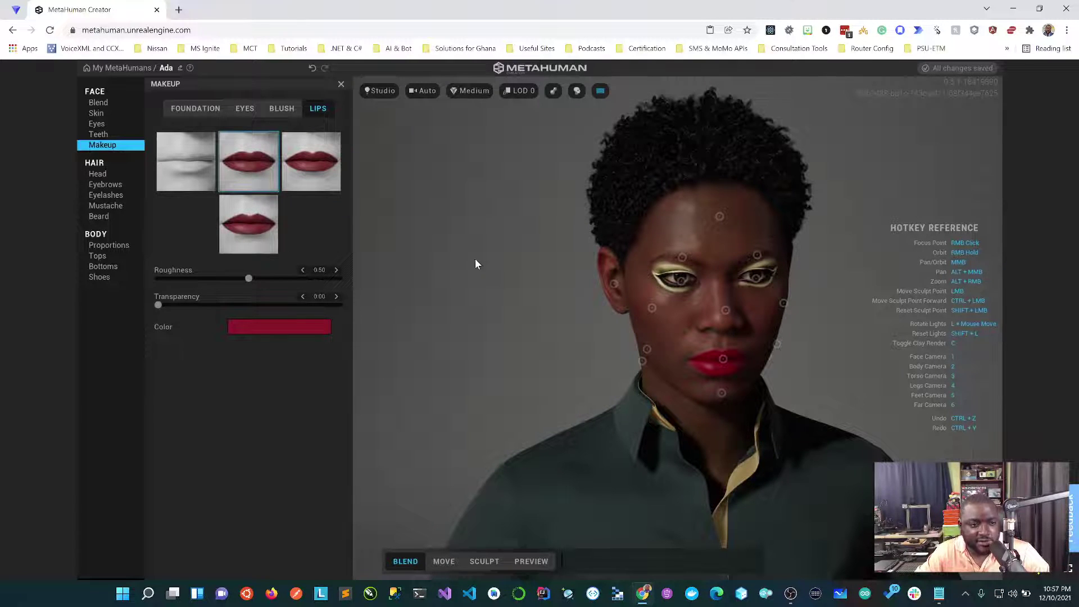
Step: Give the head the large afro hairstyle, and look through the remaining hair styles
left_click(97, 175)
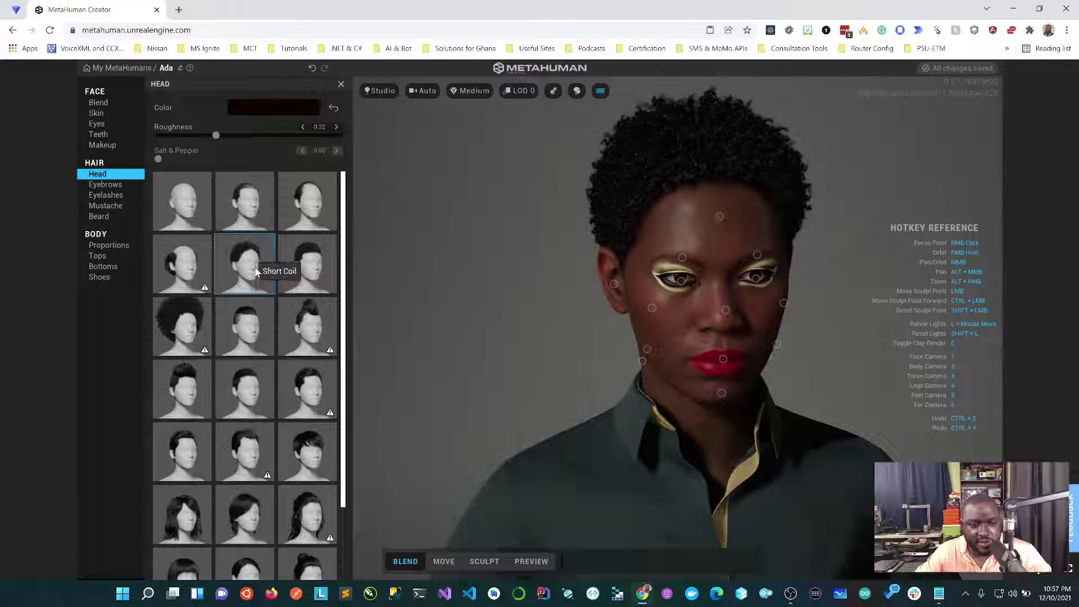
left_click(187, 336)
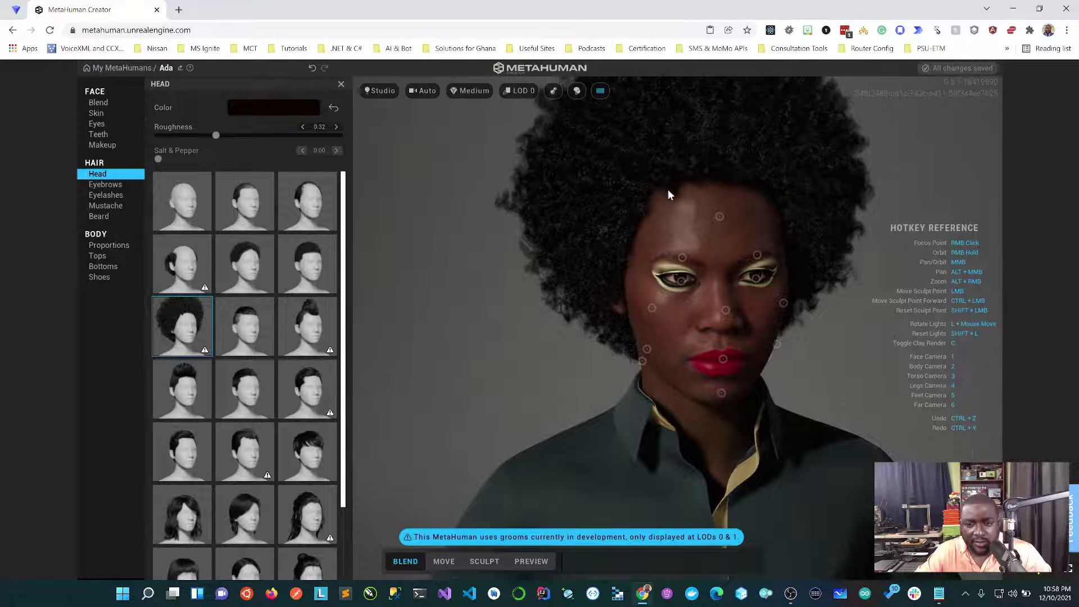
scroll(576, 322, "down", 2)
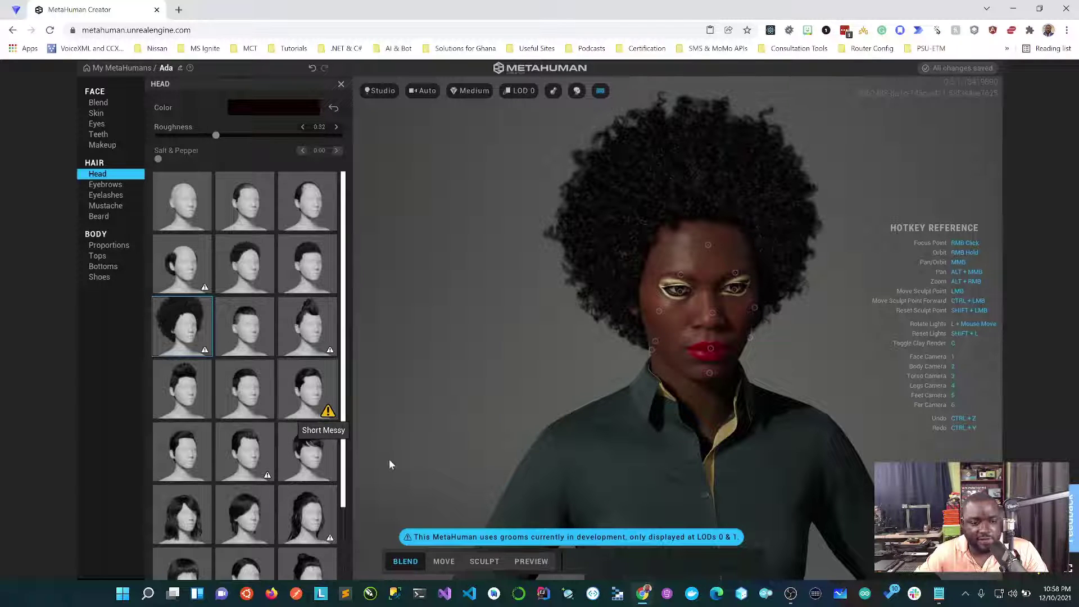
scroll(325, 453, "down", 2)
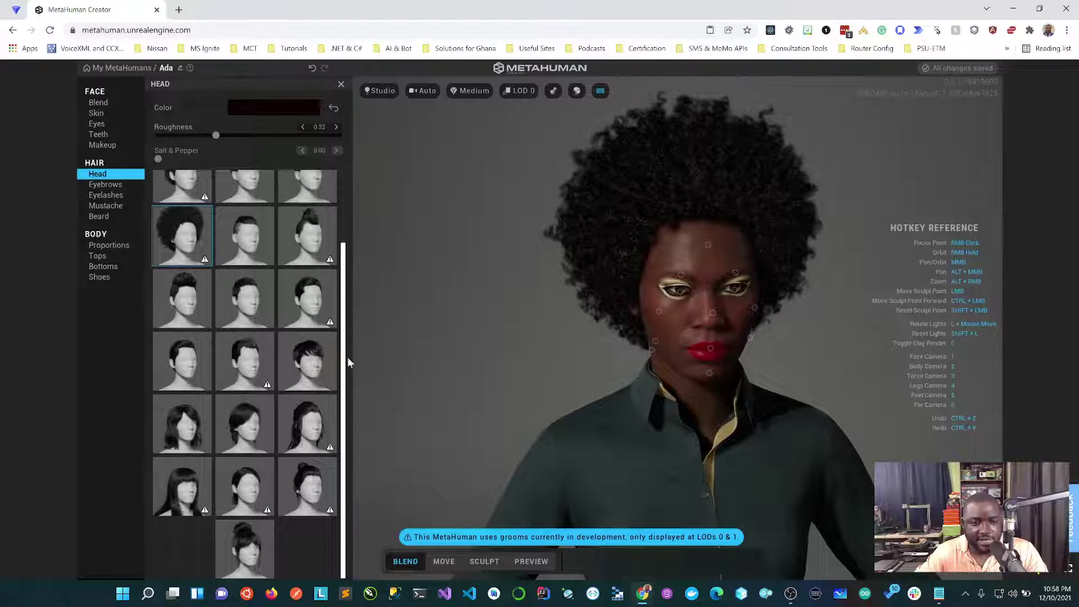
scroll(344, 196, "up", 2)
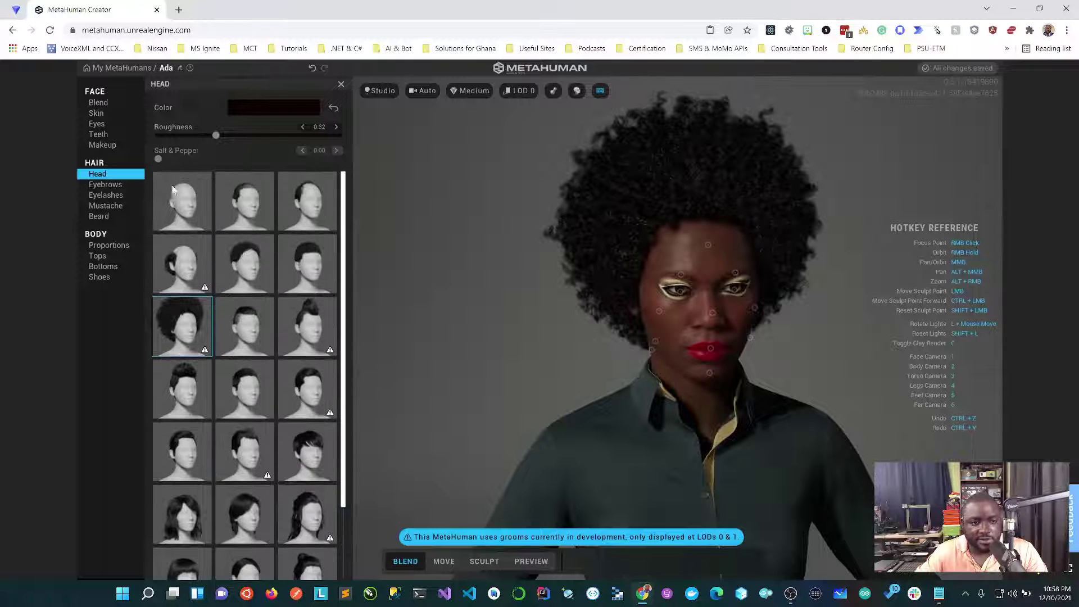
Step: Choose the thin eyebrow style in the second row and the Long Thick Curl eyelashes, and check the mustache and beard options
left_click(104, 185)
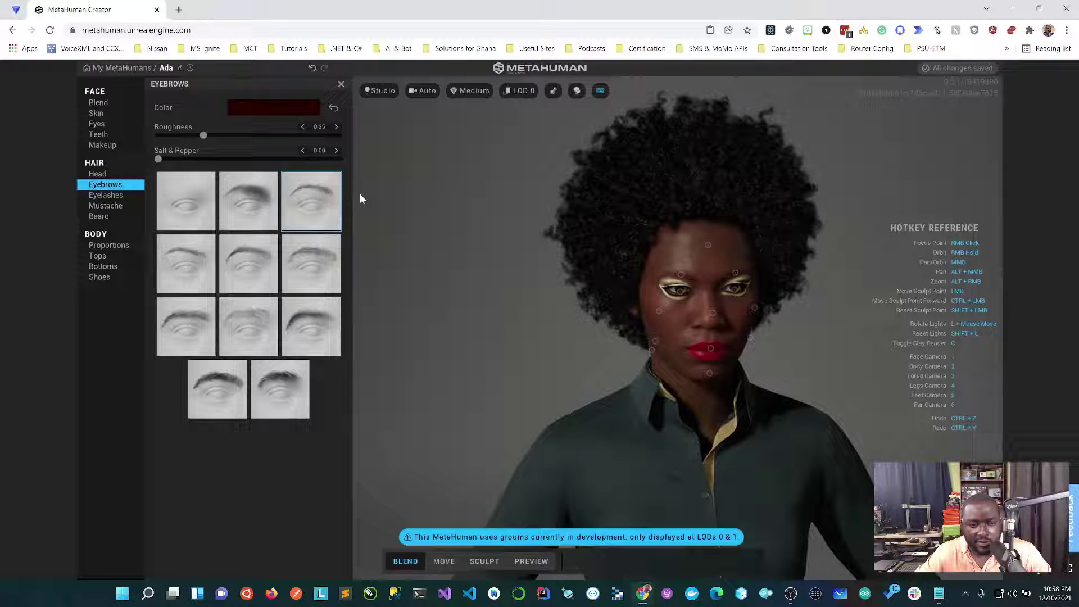
left_click(197, 258)
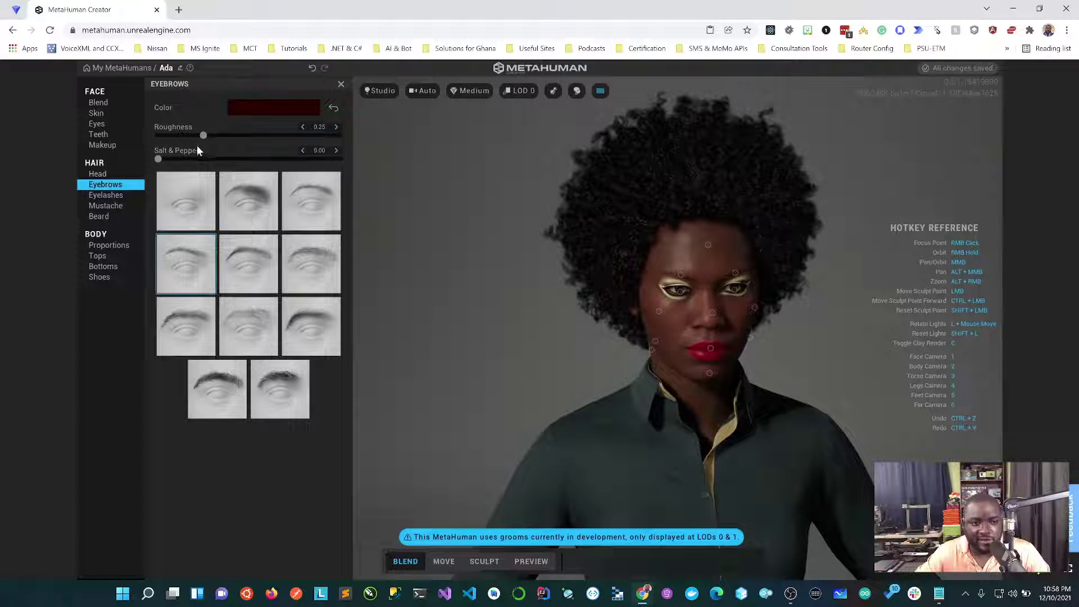
left_click(105, 194)
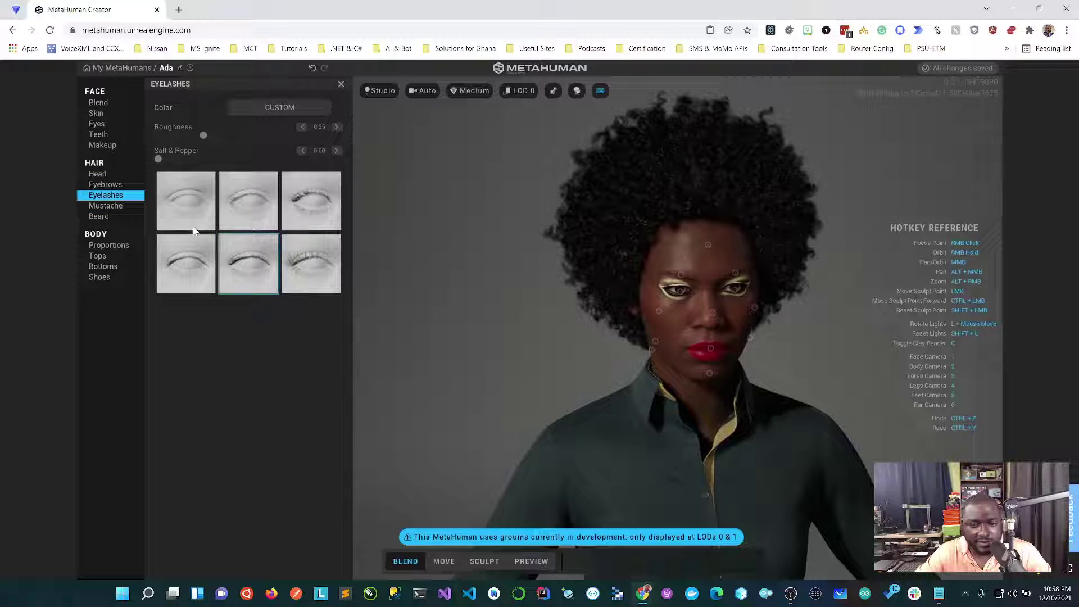
left_click(327, 261)
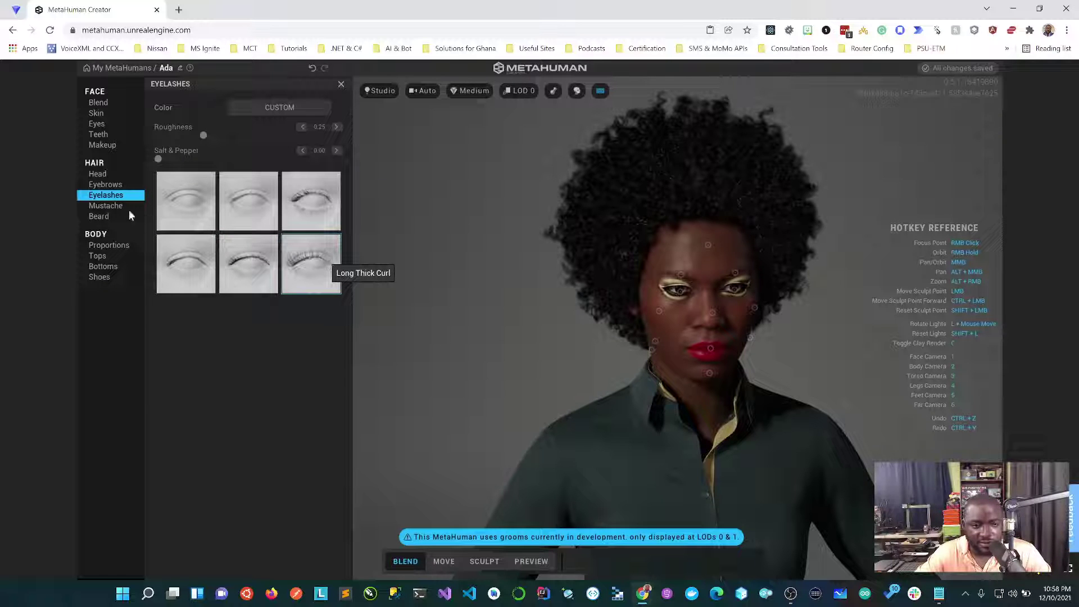
left_click(114, 207)
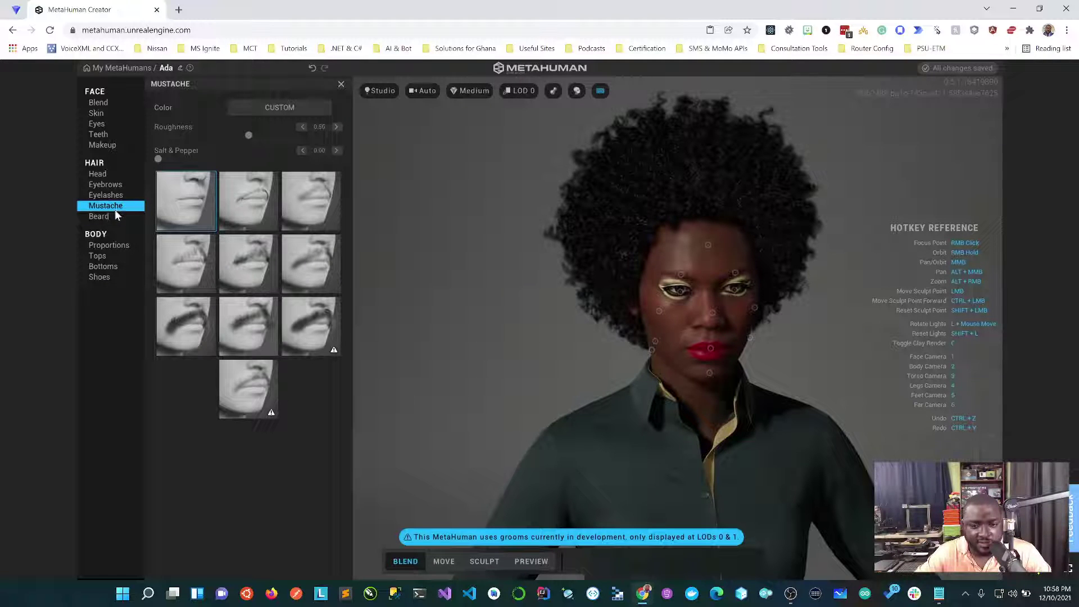
left_click(105, 219)
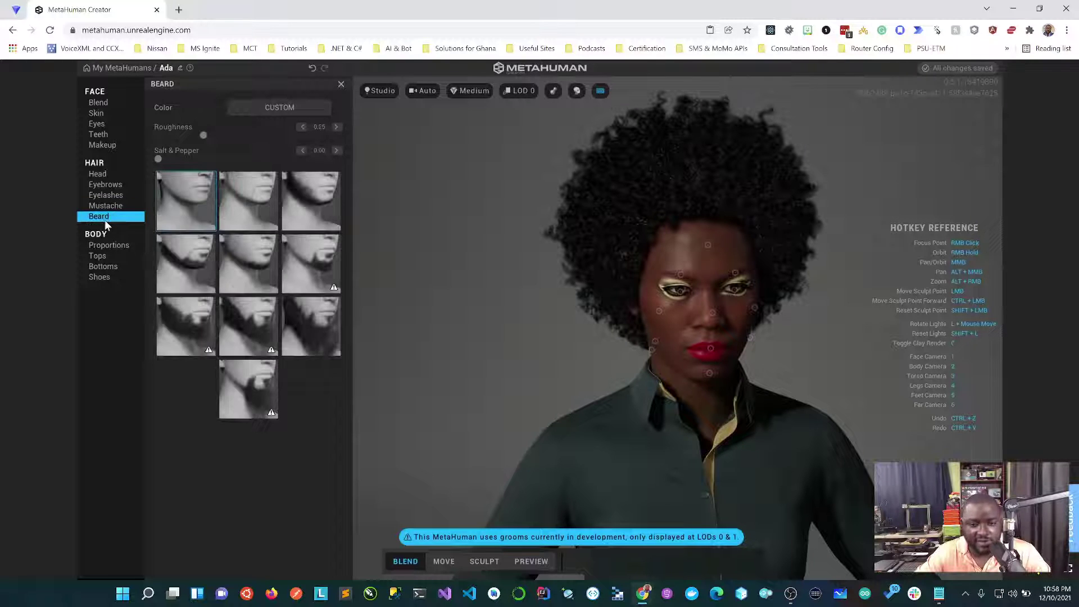
Step: Try the average-height male and heavier female body proportions, and return to the original female build
left_click(120, 248)
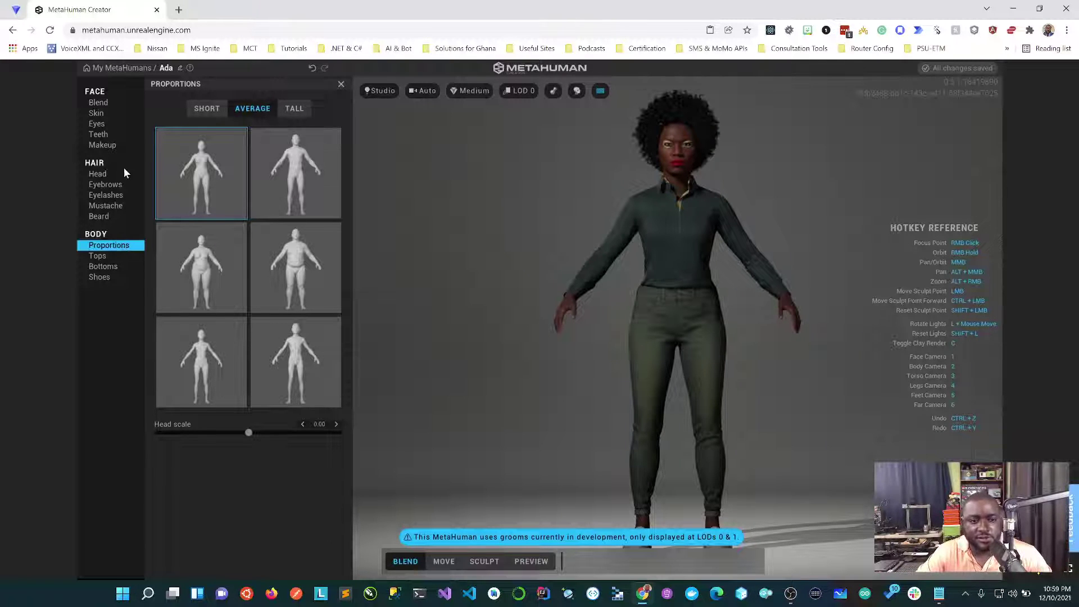
left_click(305, 175)
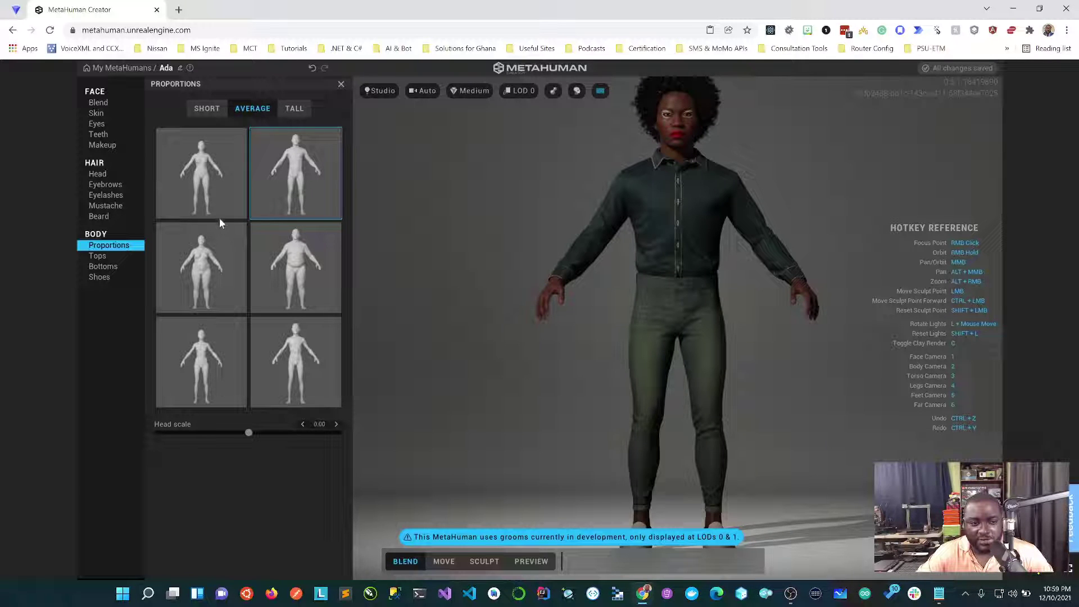
left_click(217, 261)
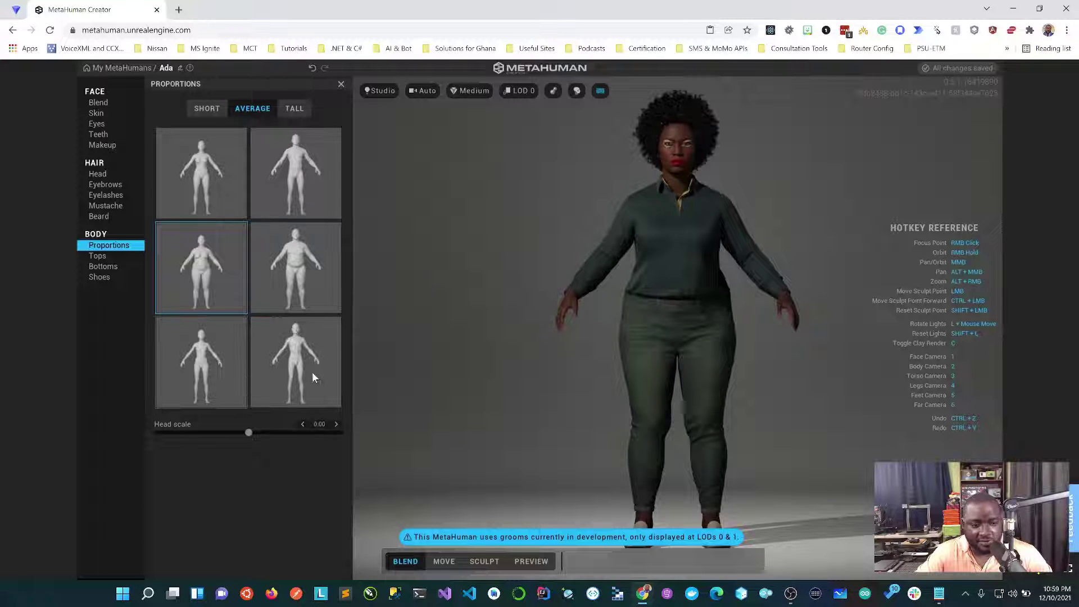
left_click(213, 180)
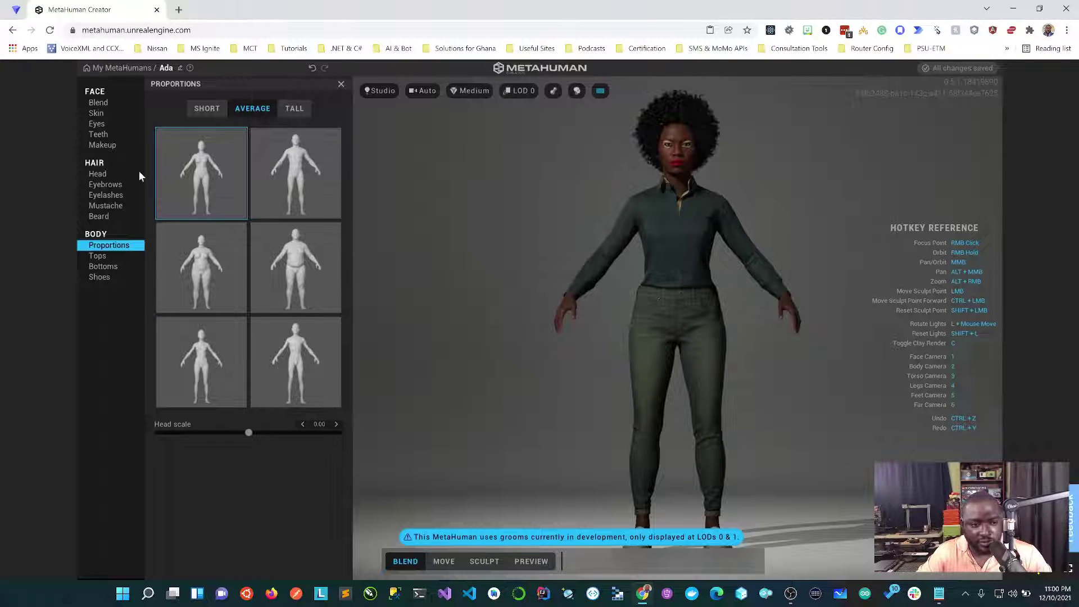
Step: Review the clothing options for tops and bottoms, and put the lace-up sneakers on the character
left_click(103, 259)
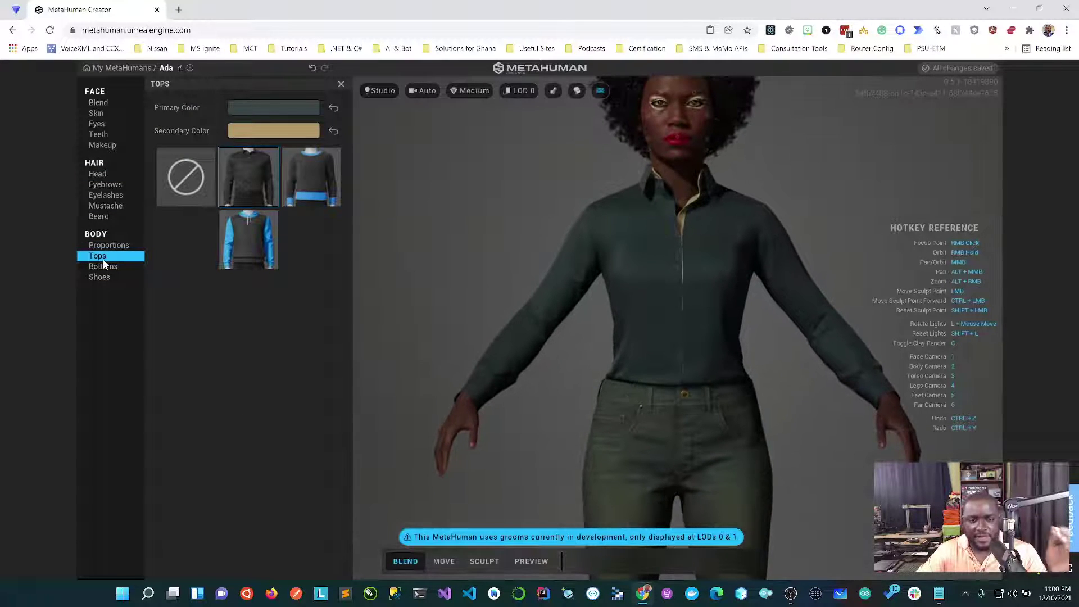
left_click(103, 260)
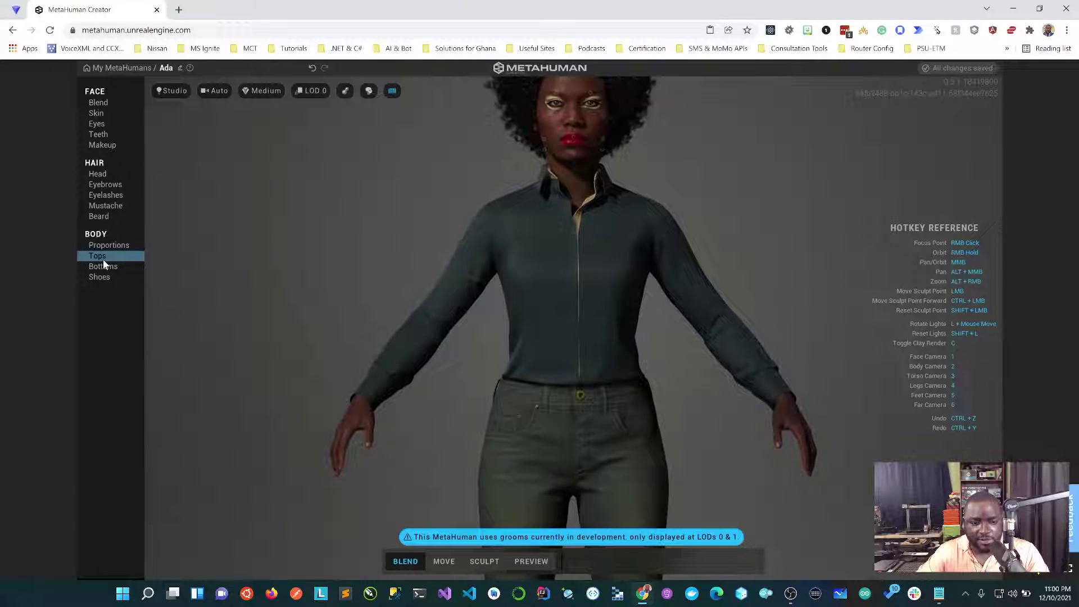
left_click(103, 260)
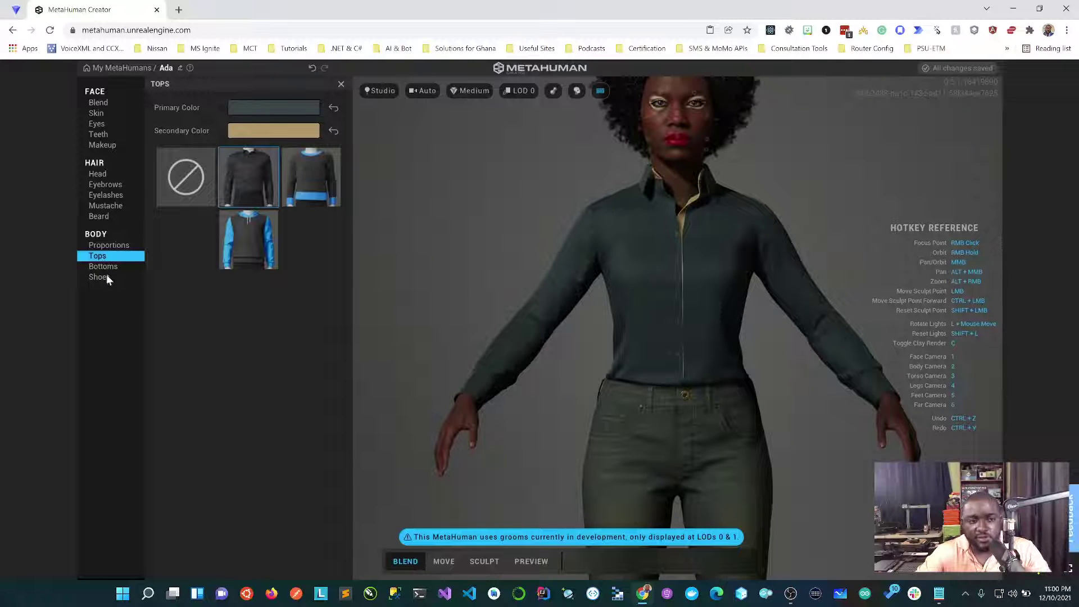
left_click(107, 268)
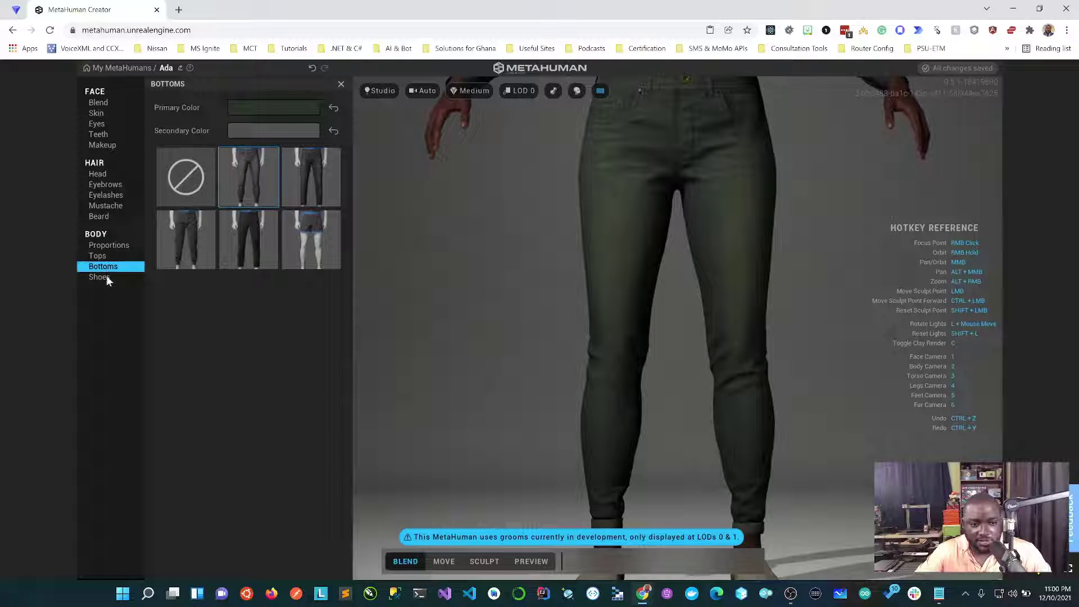
left_click(106, 275)
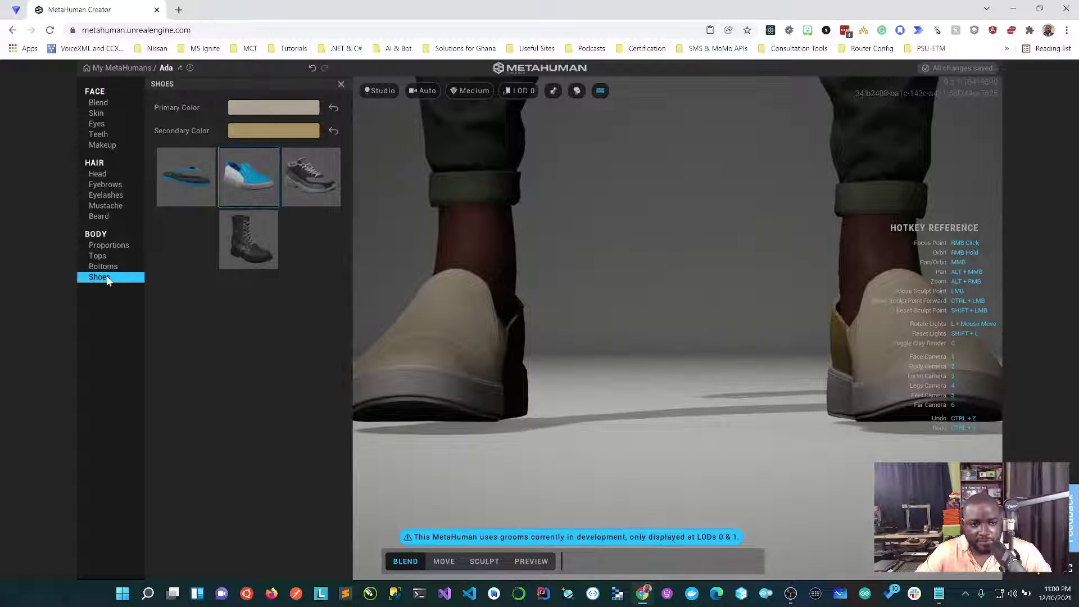
left_click(298, 179)
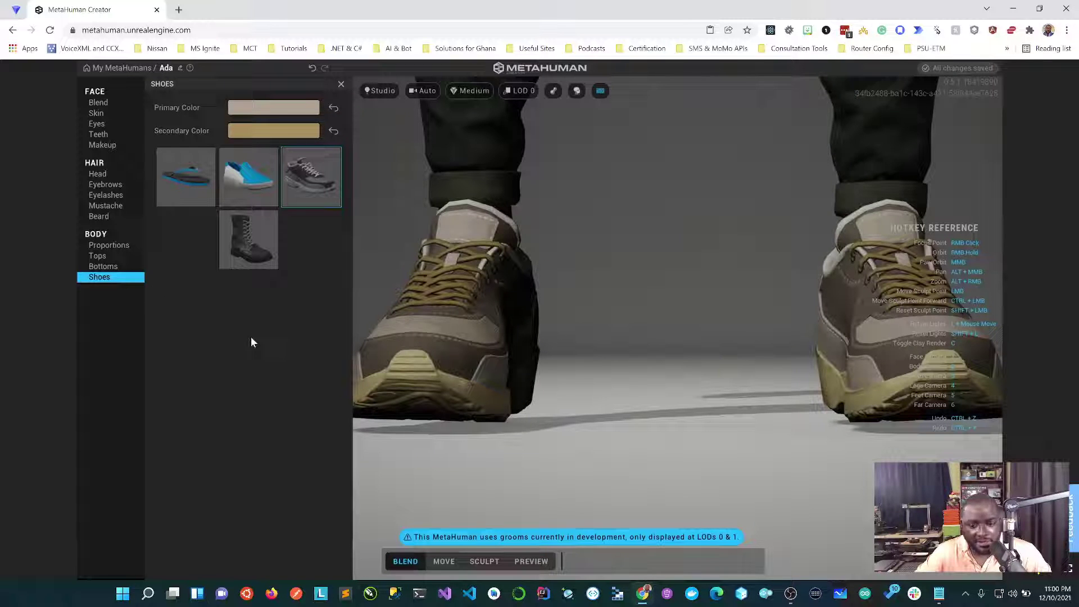
Step: Preview the character's Idle animation, and switch to the Face ROM animation viewed close up on the head
left_click(530, 561)
left_click(571, 560)
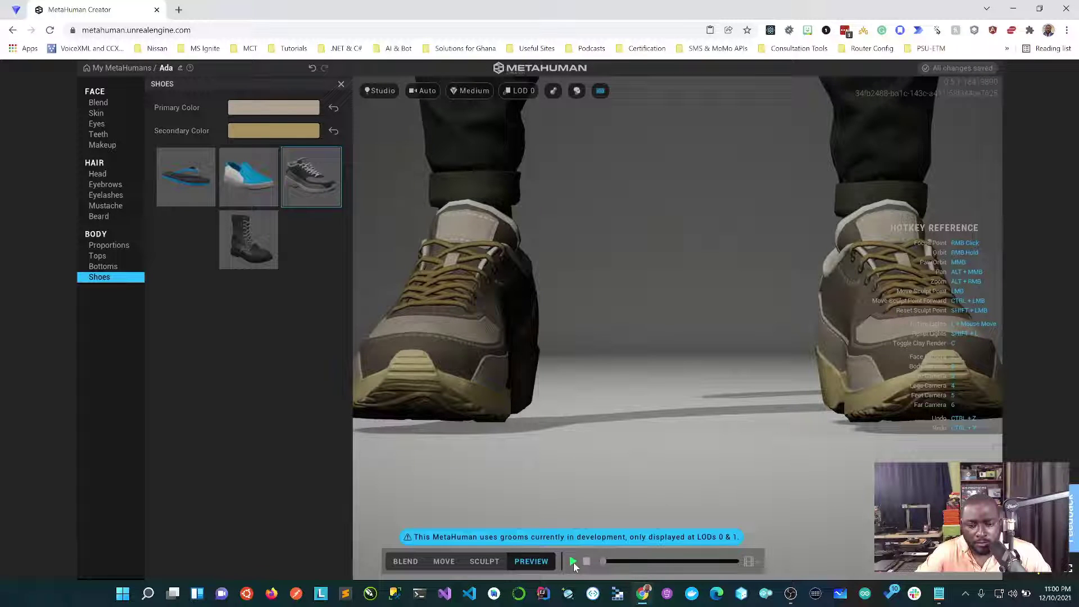
left_click(573, 562)
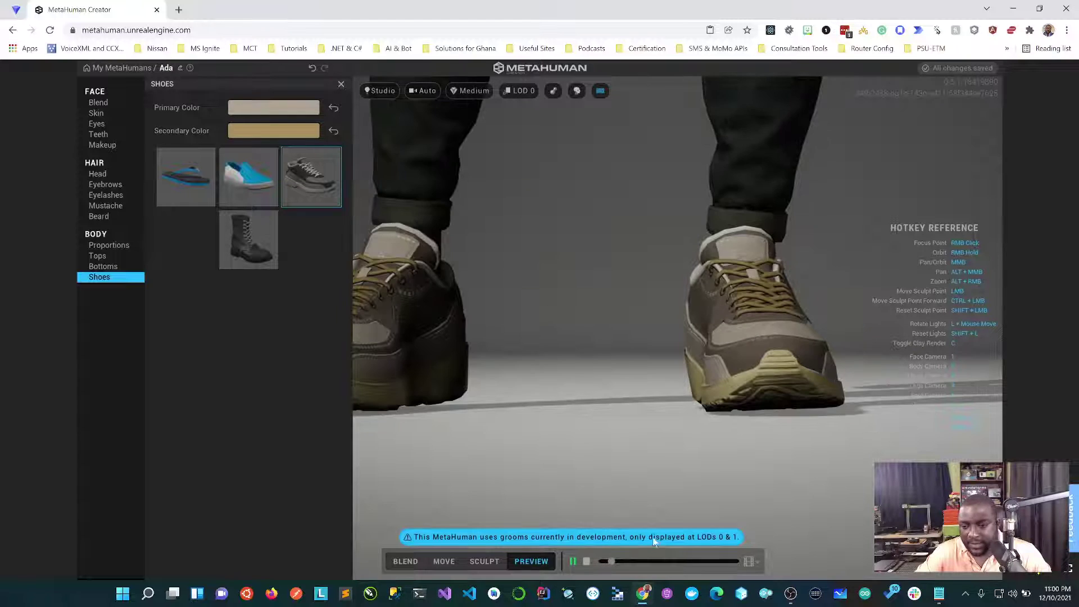
left_click(759, 562)
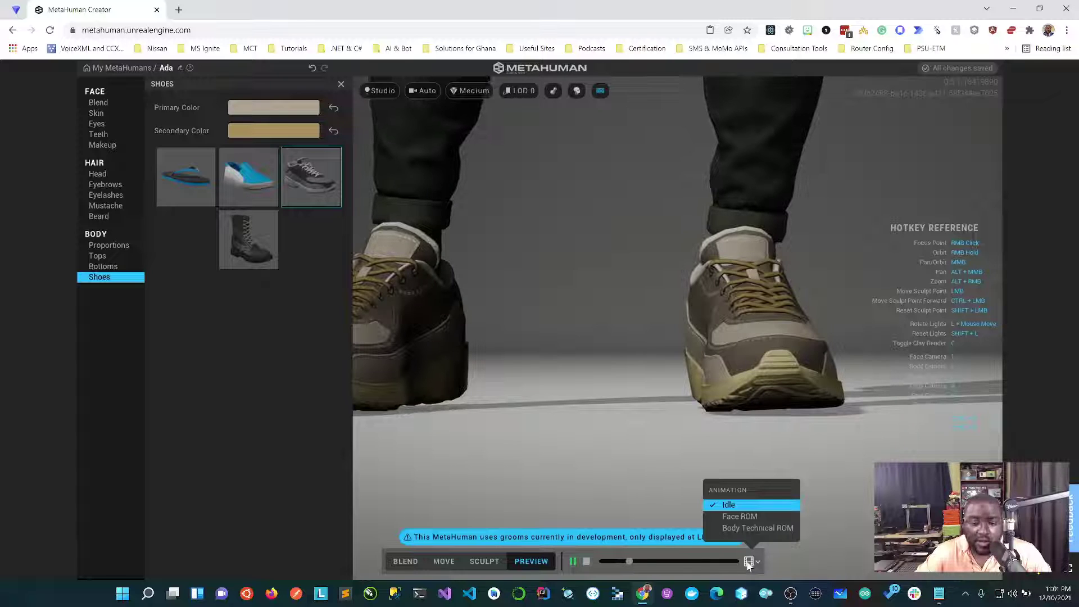
left_click(747, 516)
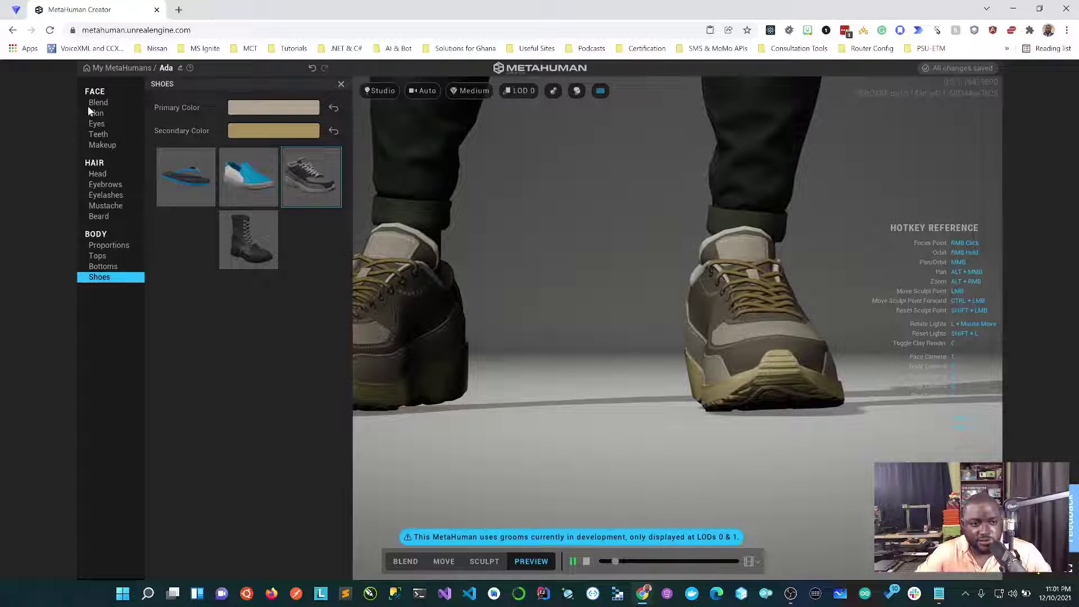
left_click(95, 172)
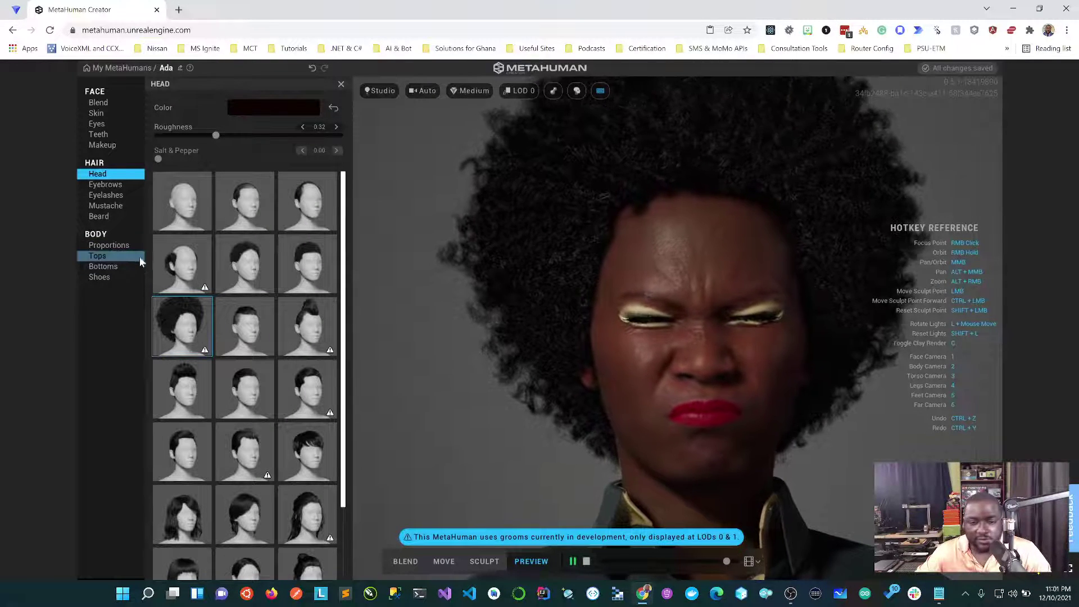
Step: Play the Body Technical ROM animation with the full body in view, and stop the playback
left_click(757, 562)
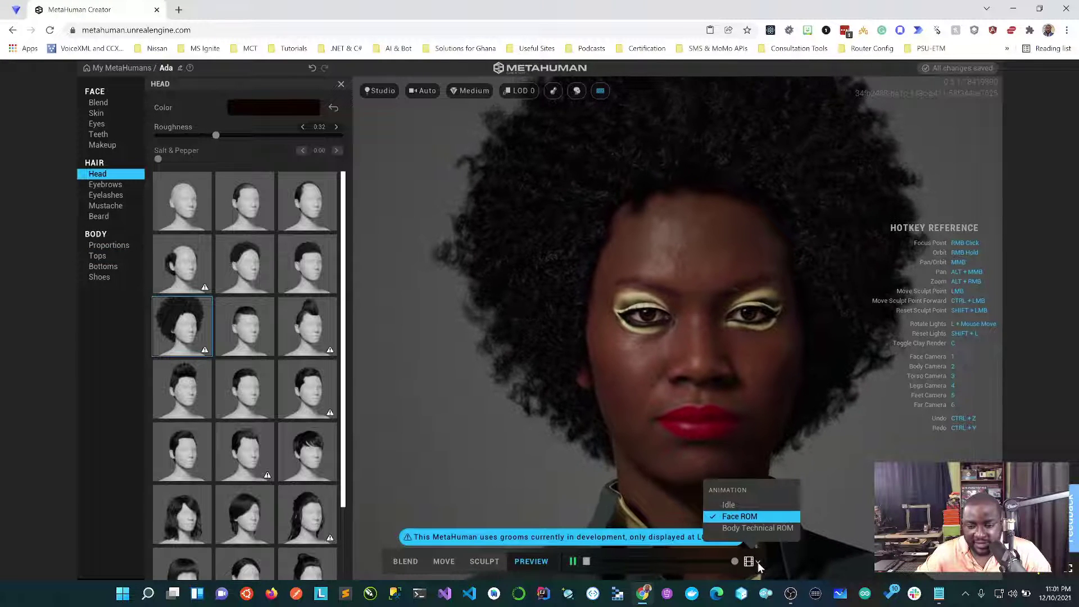
left_click(751, 529)
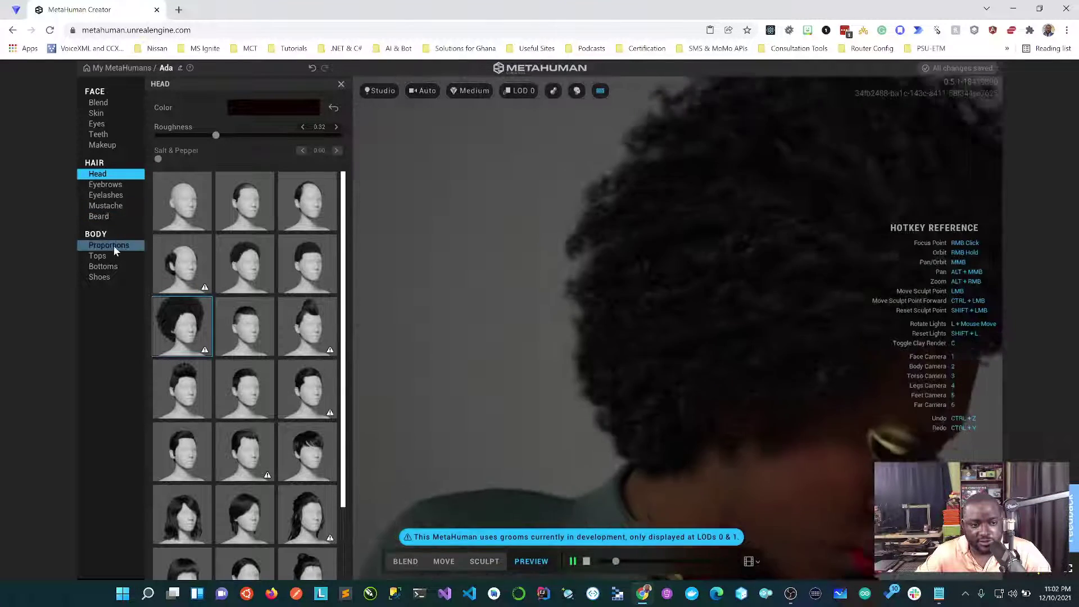
left_click(113, 245)
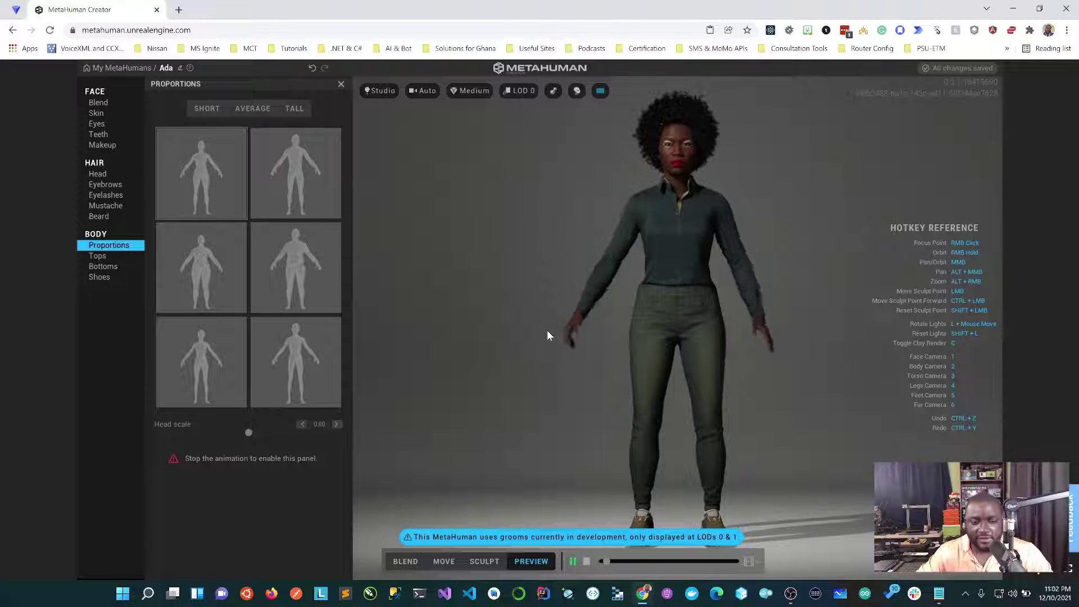
left_click(586, 561)
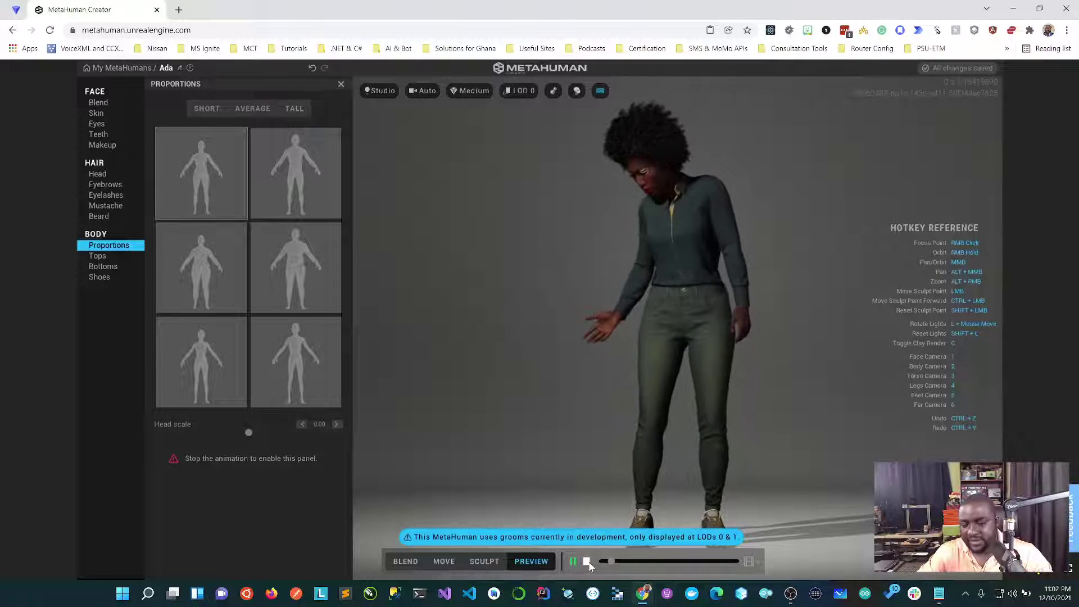
key("5")
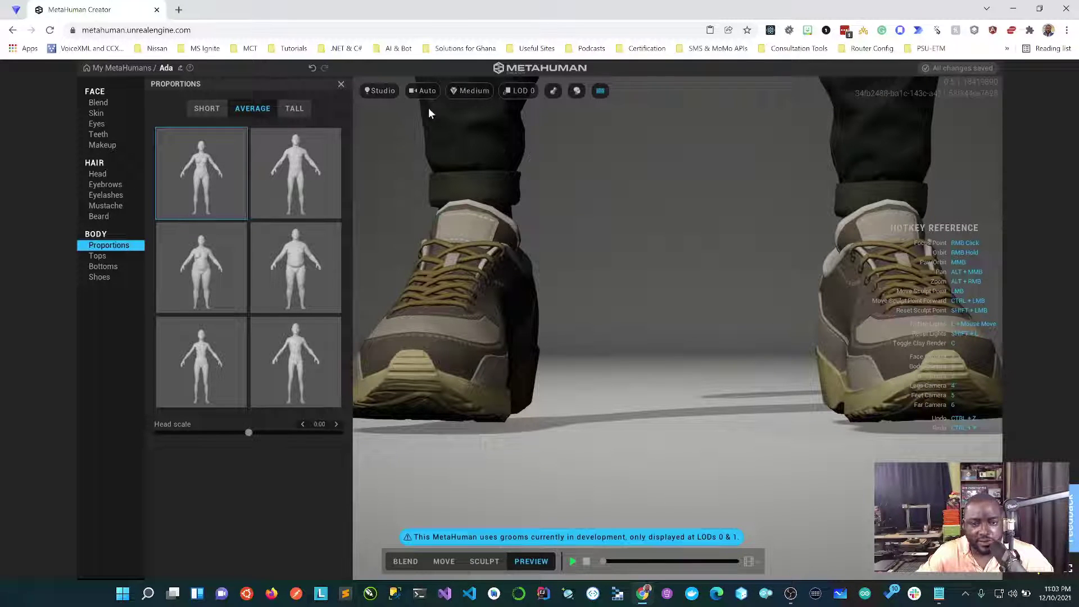
Step: Try the Outdoor lighting environment and check how it looks on the face and the full body
left_click(379, 92)
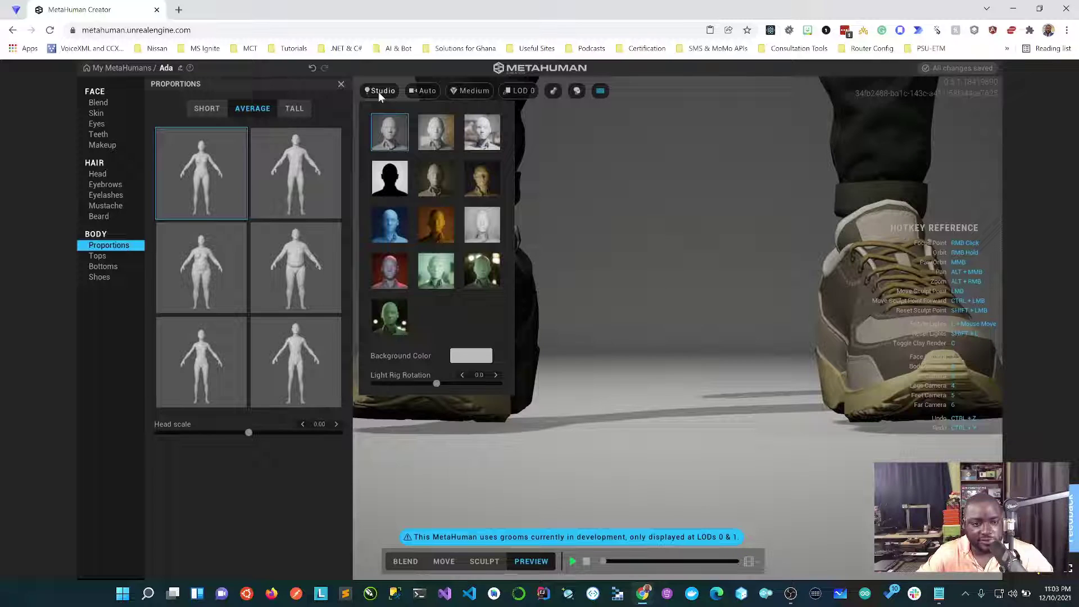
left_click(478, 137)
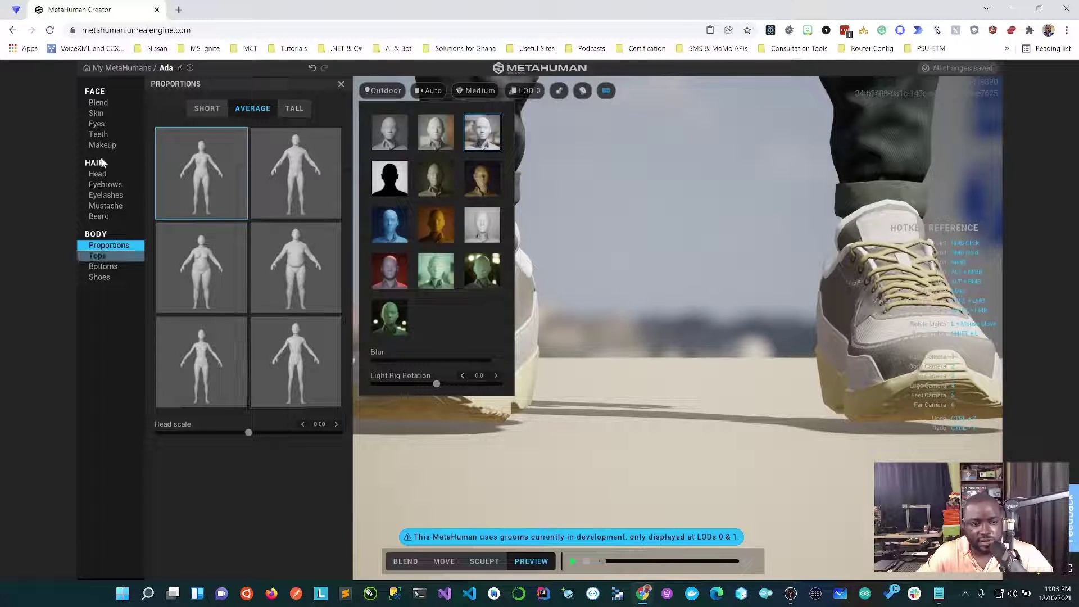
left_click(98, 175)
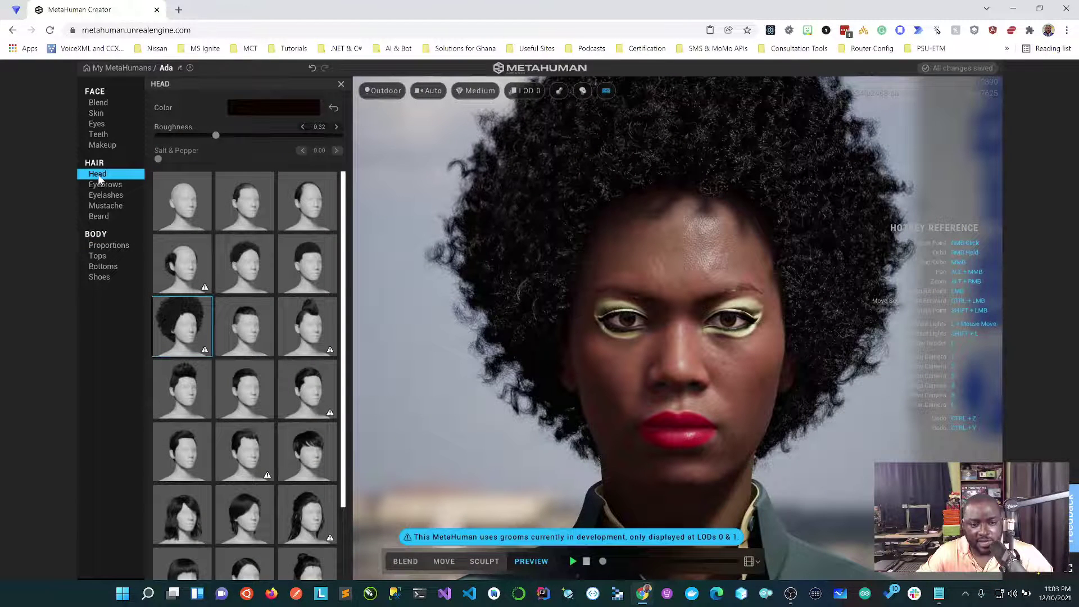
left_click(100, 103)
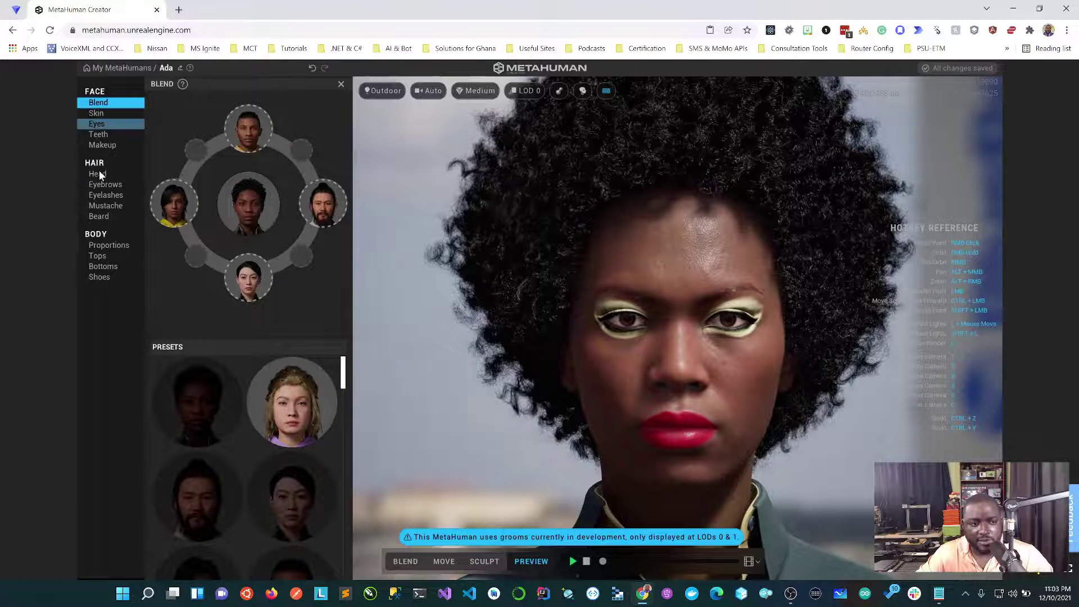
left_click(102, 248)
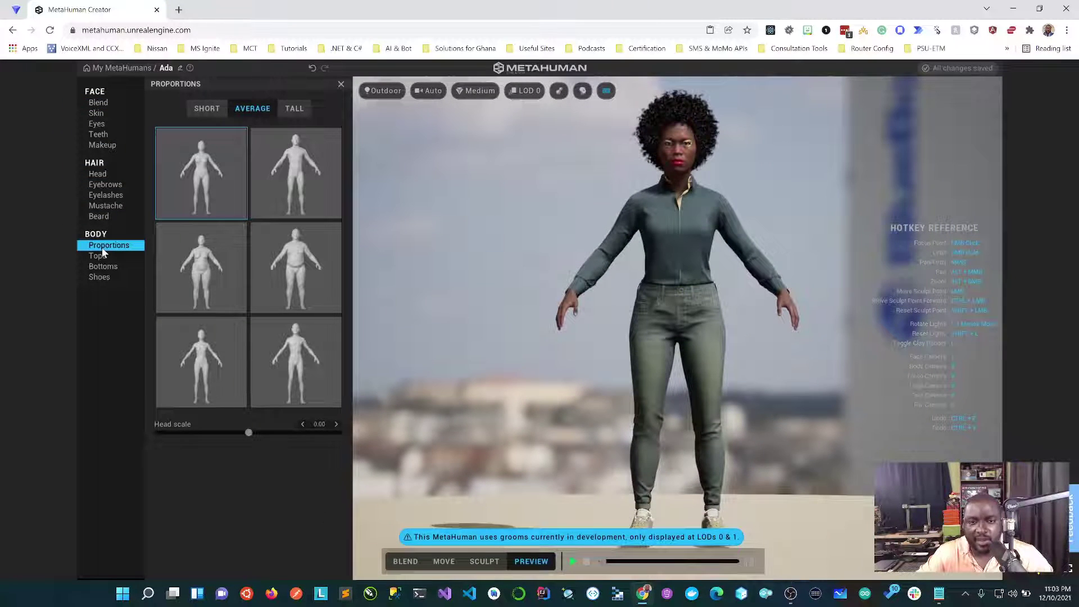
Step: Try the Indoor lighting environment, return to Studio lighting, and hide the hotkey reference
left_click(386, 94)
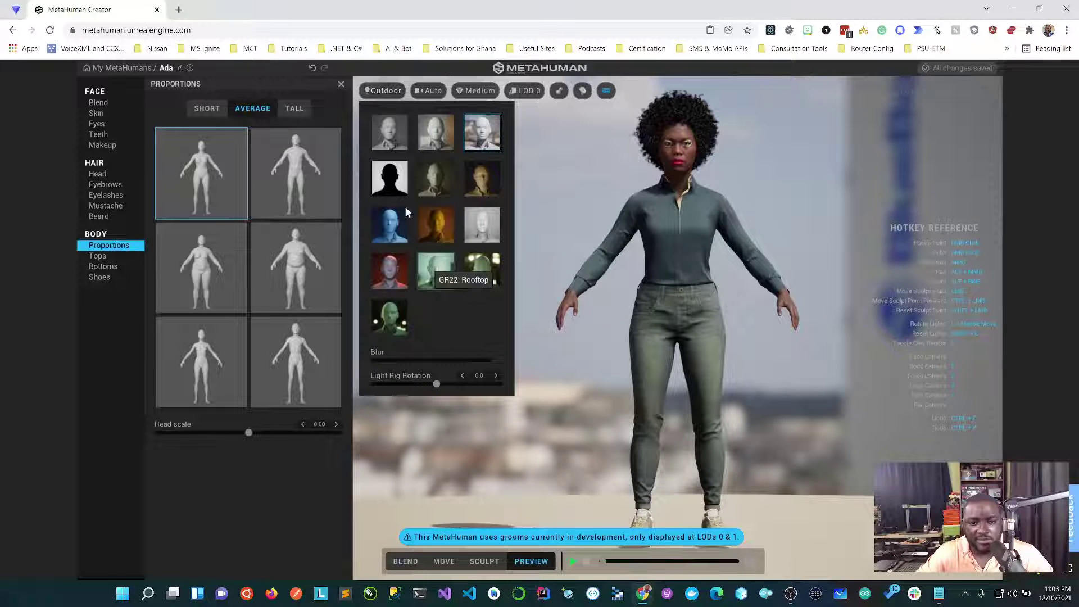
left_click(427, 134)
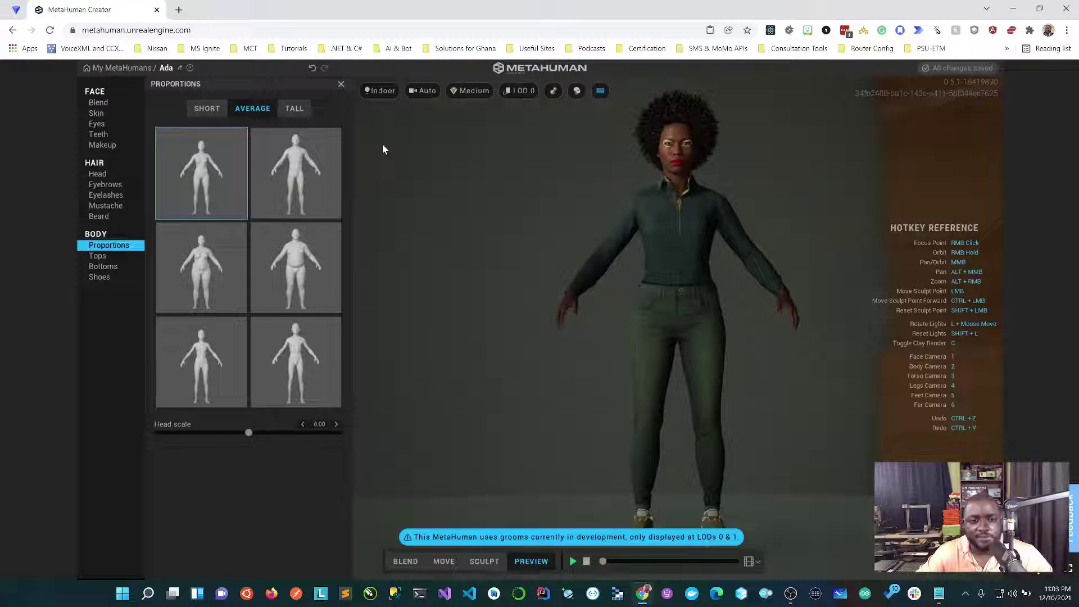
left_click(381, 90)
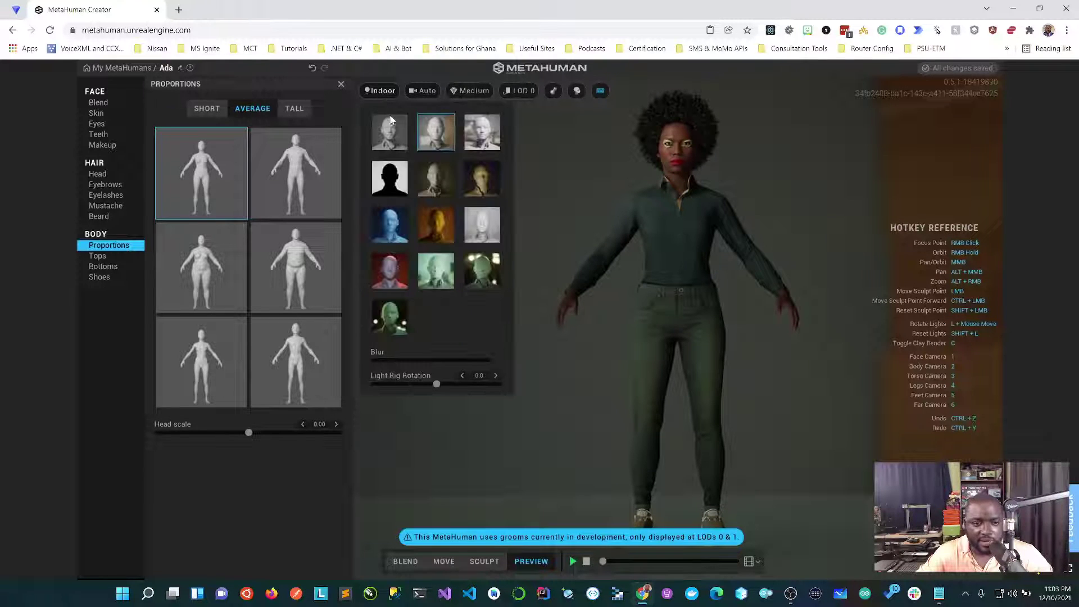
left_click(391, 138)
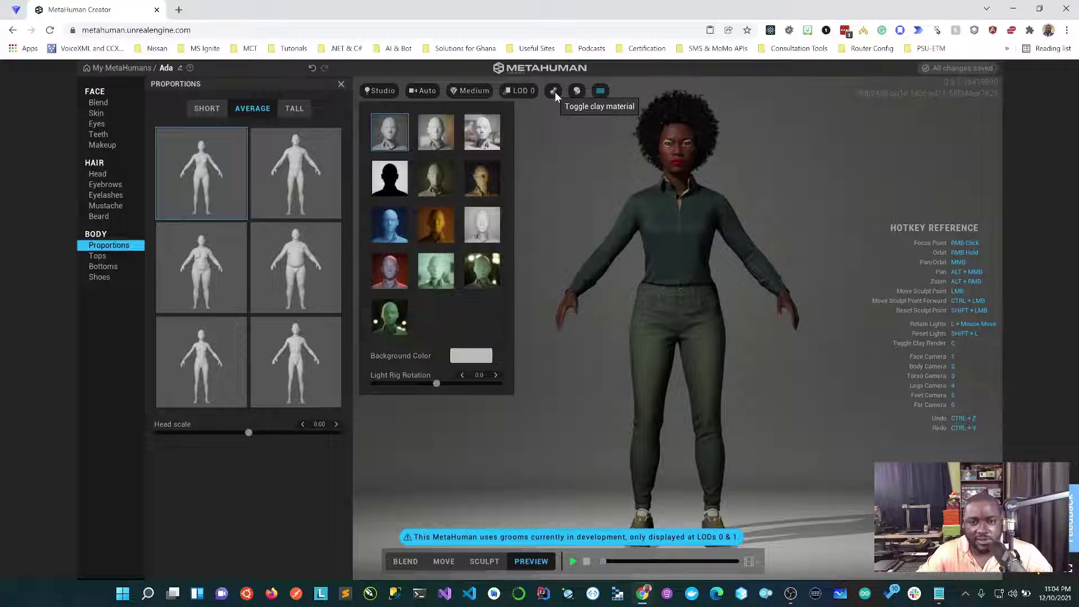
left_click(602, 91)
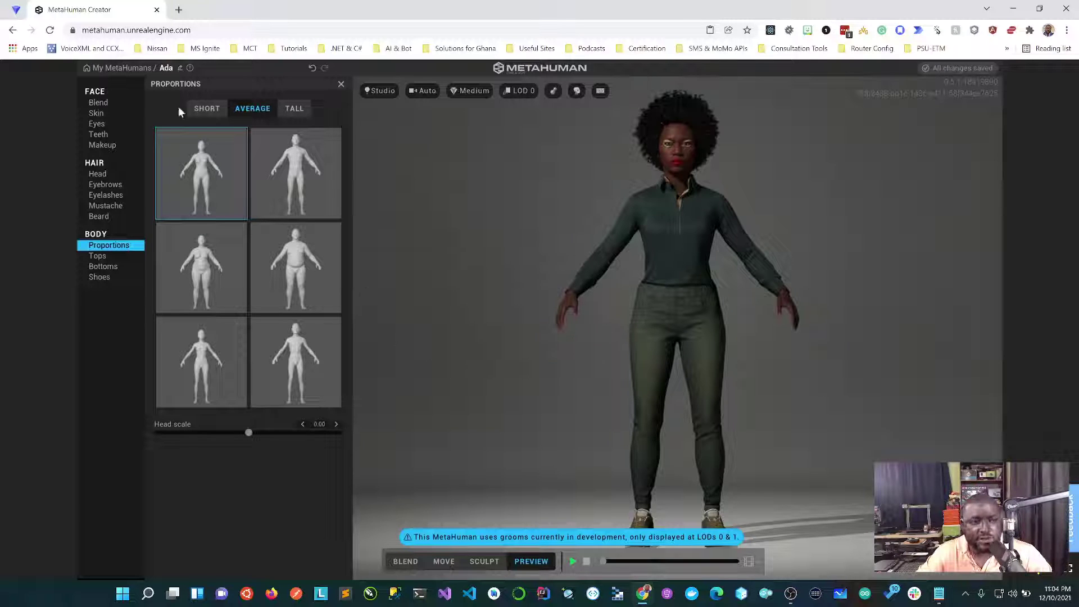
Step: Rename the MetaHuman from its preset name to AdaSamuel, and return to the My MetaHumans collection
left_click(180, 68)
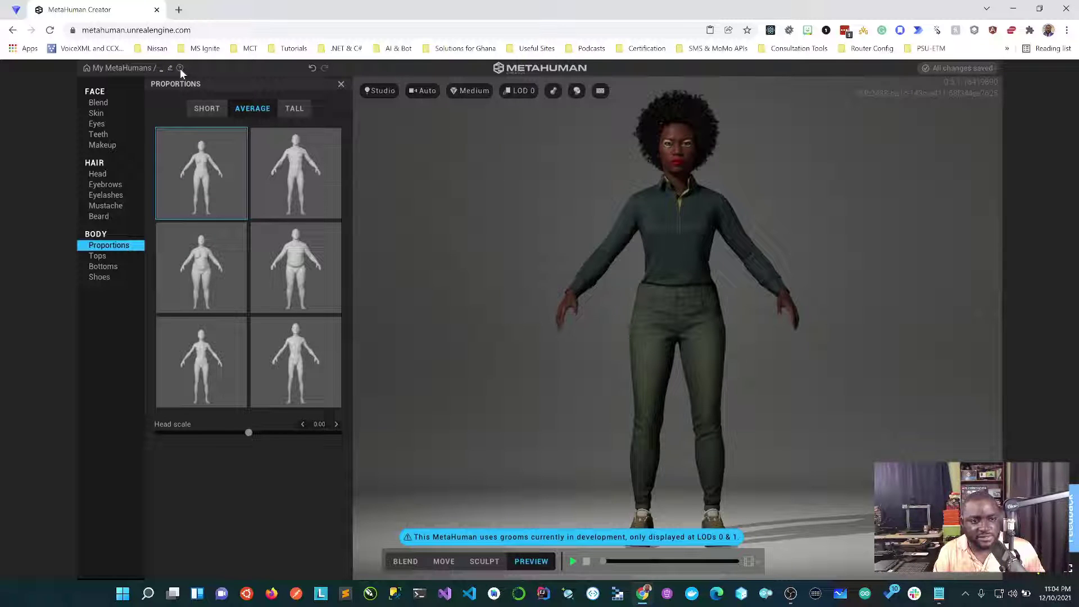
type("da")
key("BackSpace")
key("BackSpace")
type("AdaS")
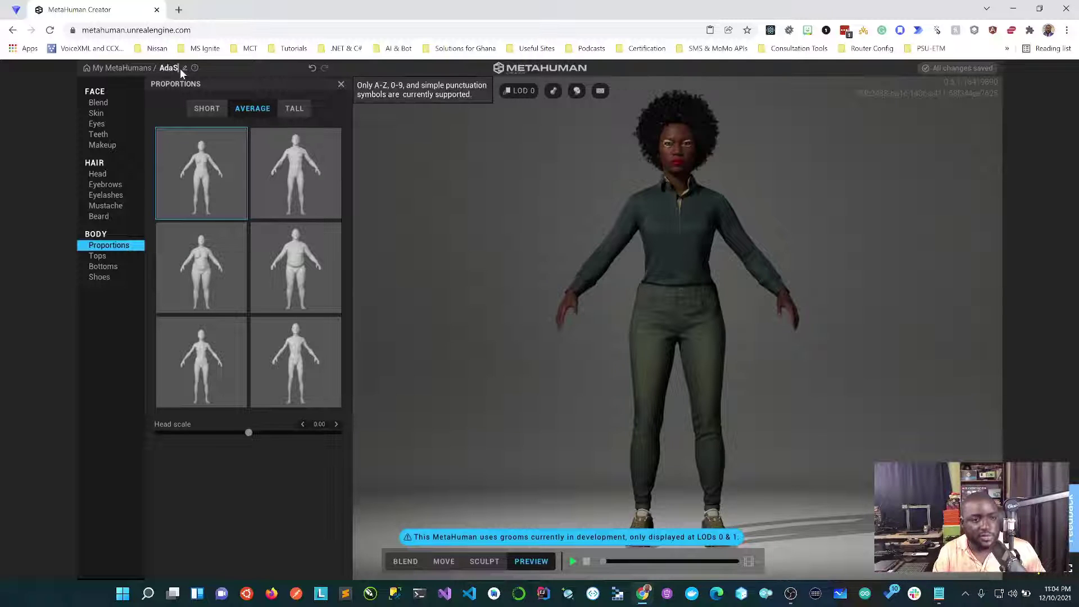
type("amuel")
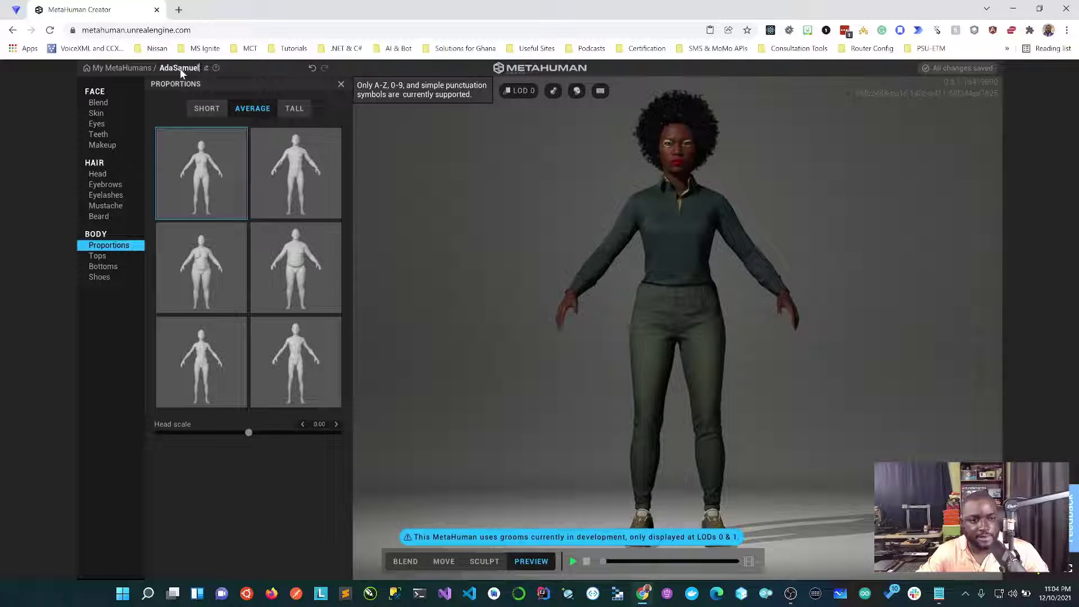
key("Return")
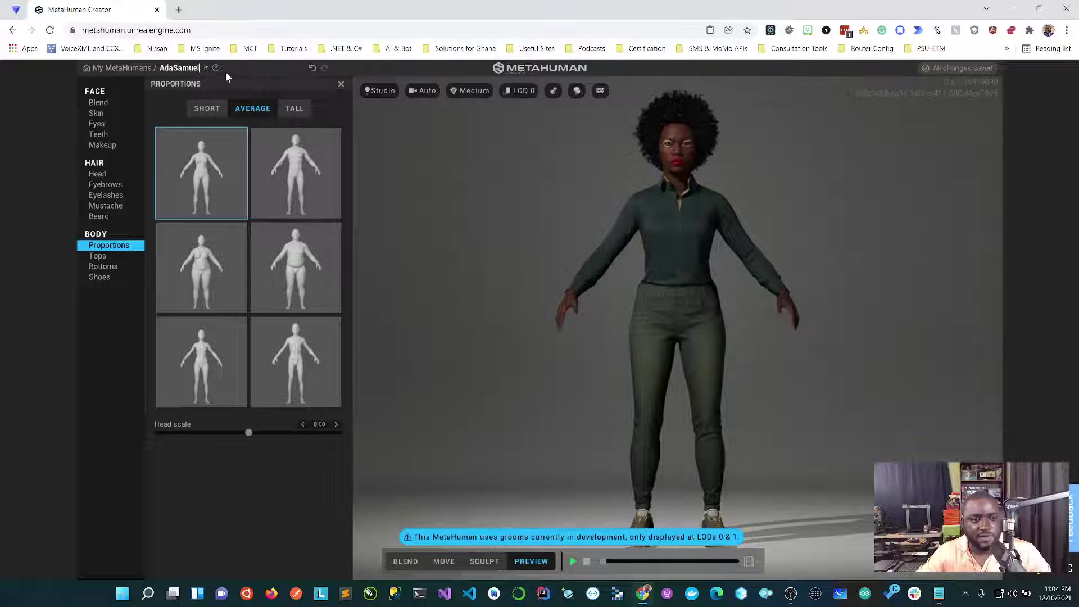
mouse_move(218, 70)
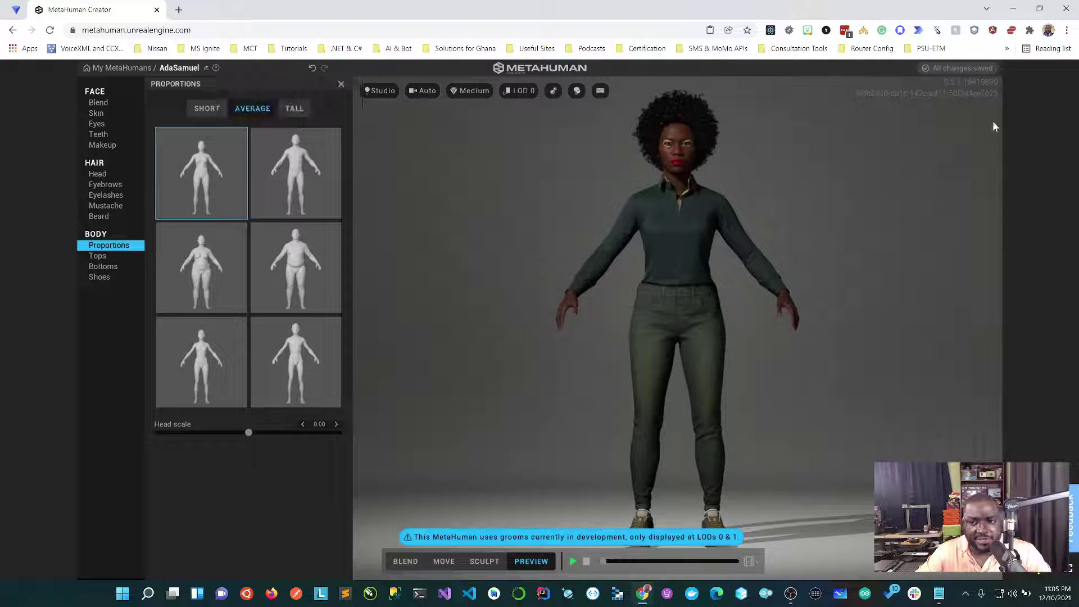
left_click(123, 67)
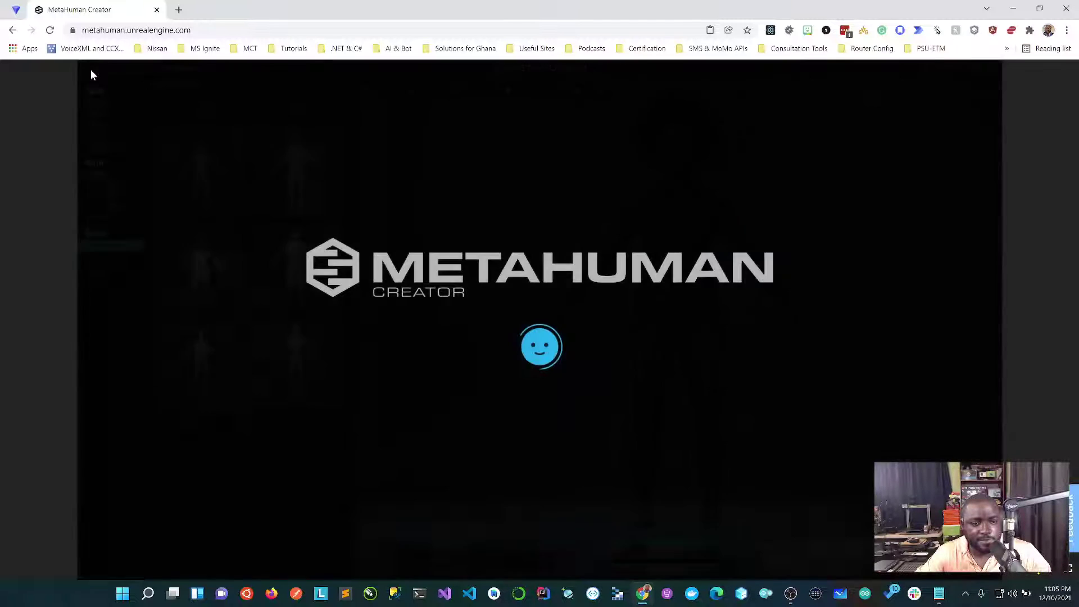